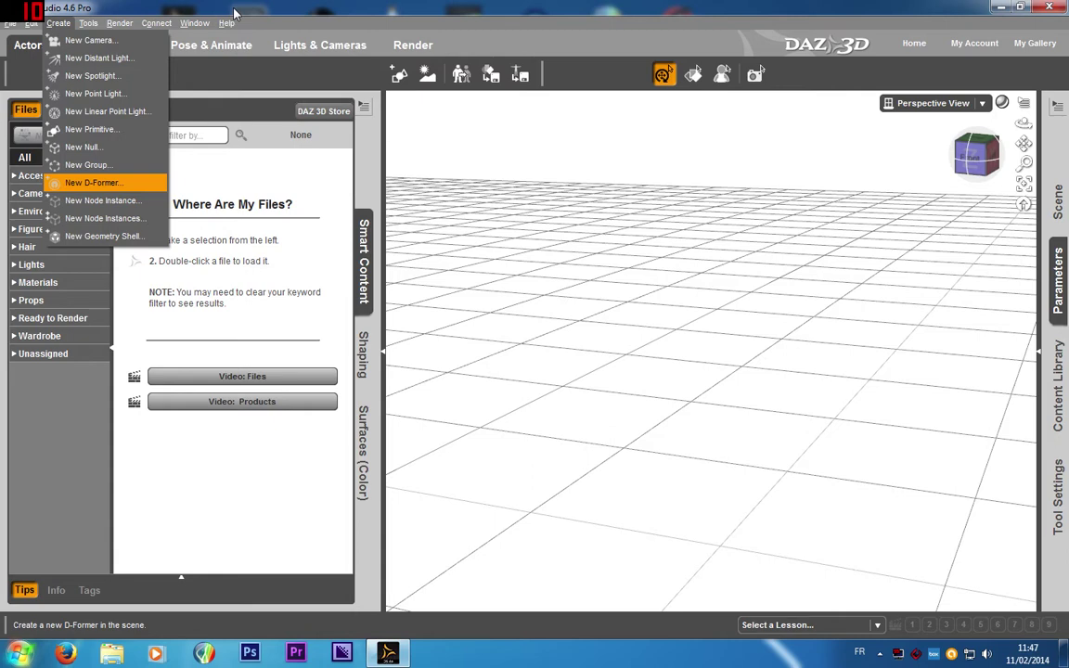
{"action": "left_click", "coordinate": [234, 13]}
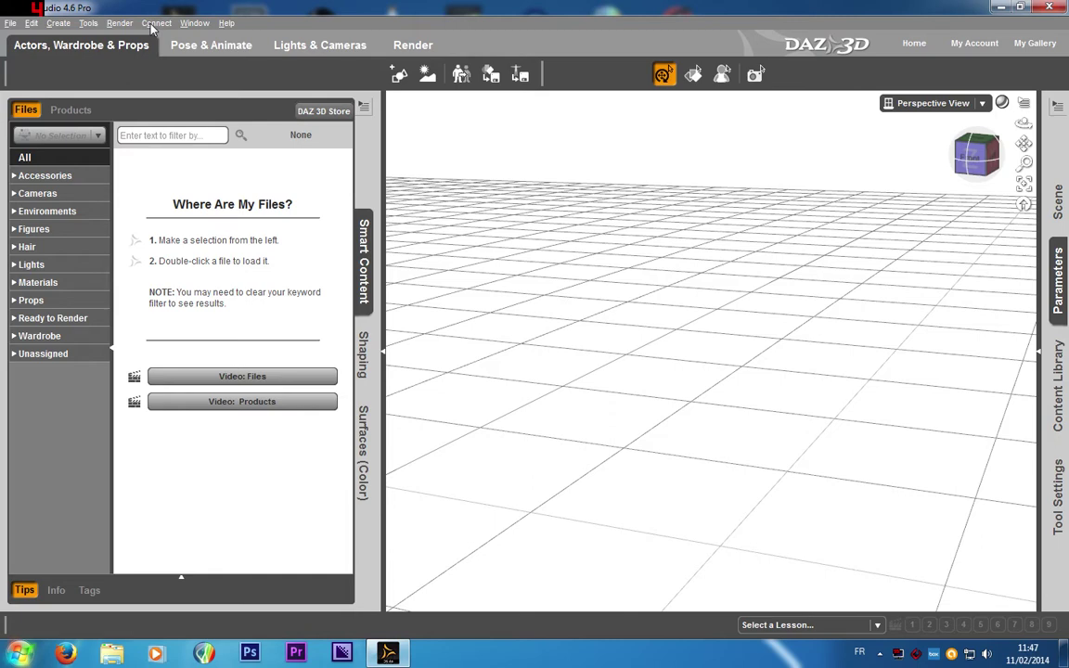
{"action": "left_click", "coordinate": [58, 23]}
{"action": "left_click", "coordinate": [109, 18]}
{"action": "left_click", "coordinate": [56, 24]}
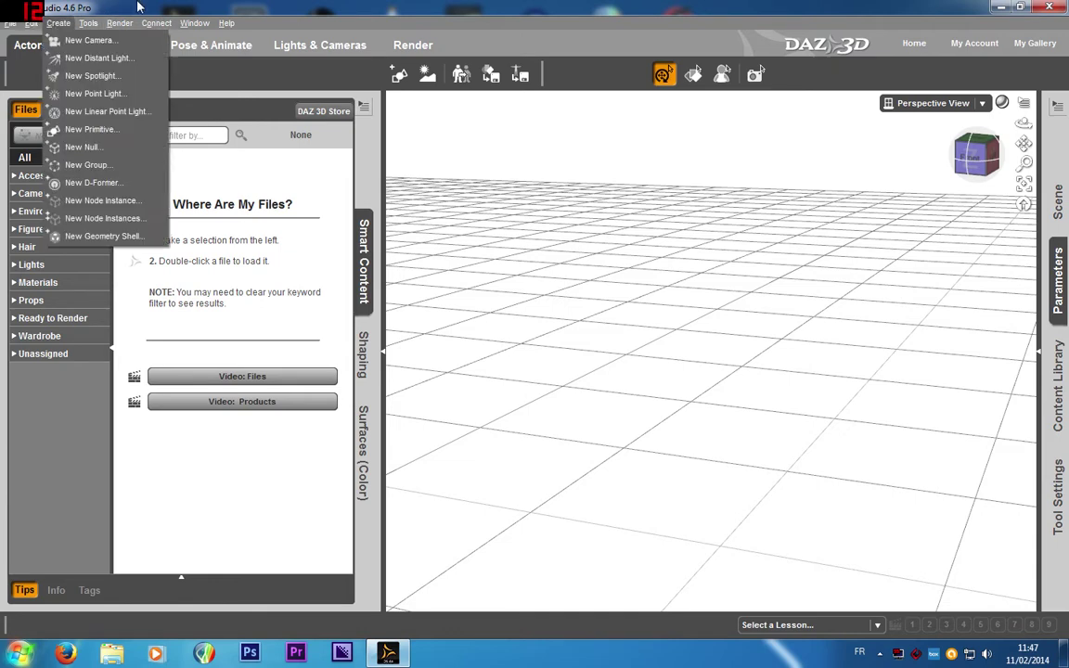
{"action": "left_click", "coordinate": [75, 7]}
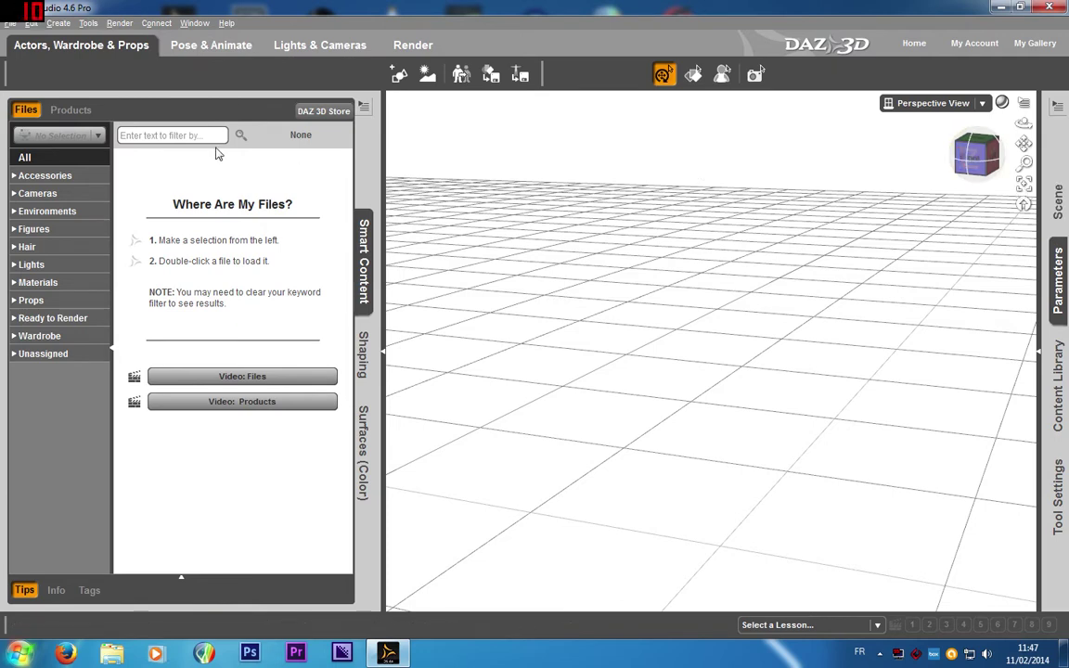
{"action": "left_click", "coordinate": [59, 23]}
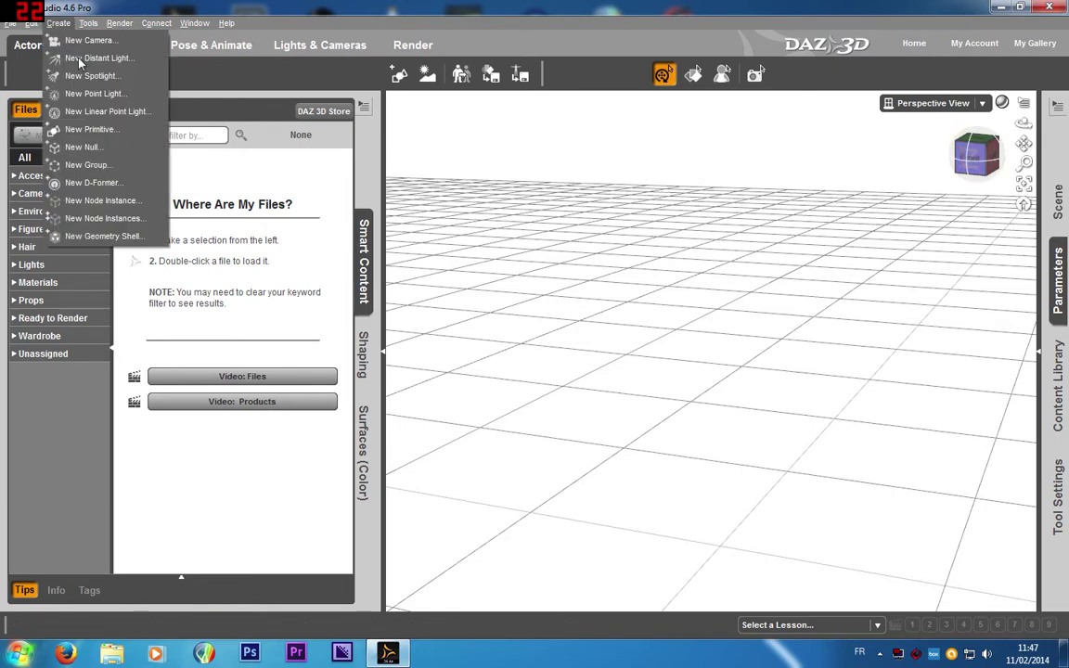
{"action": "left_click", "coordinate": [137, 12]}
{"action": "left_click_drag", "start_coordinate": [989, 164], "coordinate": [1015, 153]}
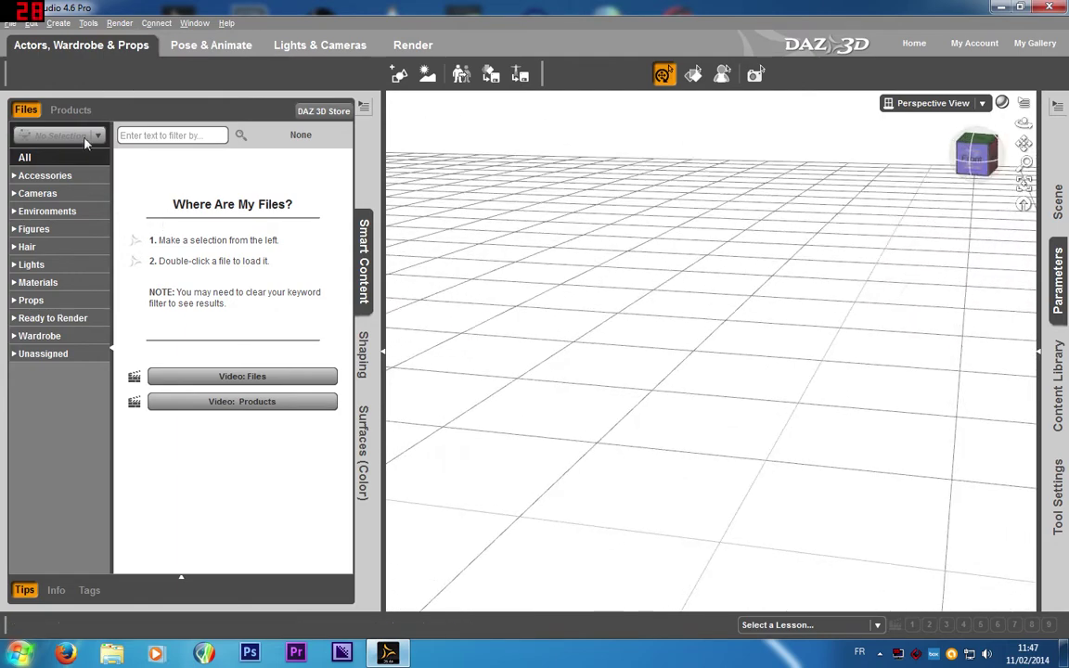
Step: Browse the Figures, Hair, Ready to Render, Materials and Lights categories of the content library
{"action": "left_click", "coordinate": [78, 229]}
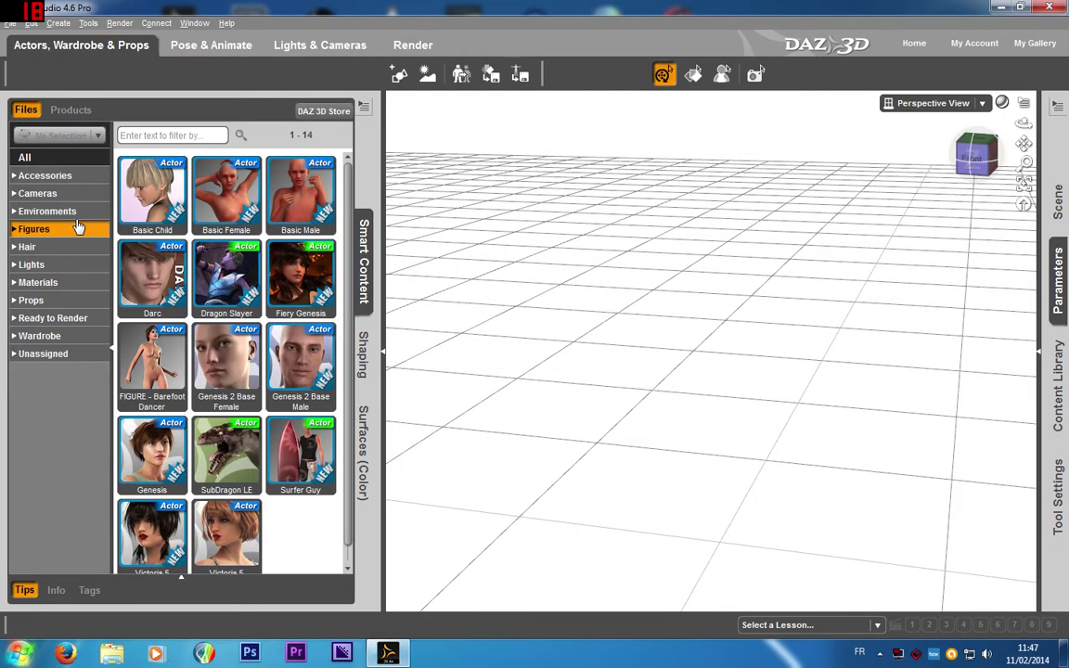
{"action": "double_click", "coordinate": [235, 206]}
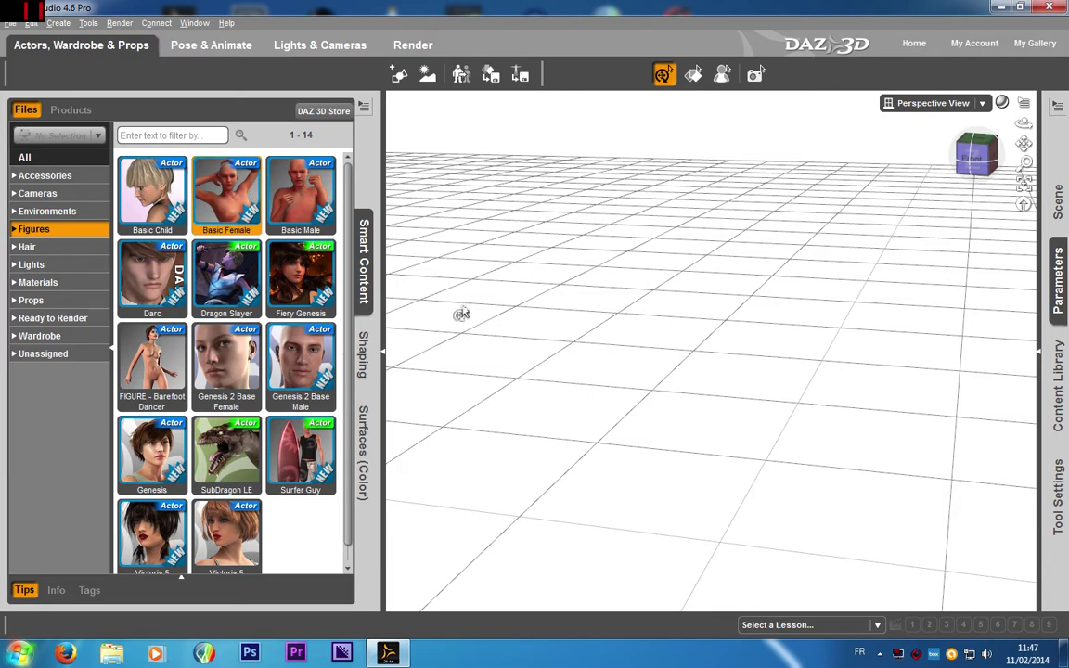
{"action": "left_click", "coordinate": [66, 248]}
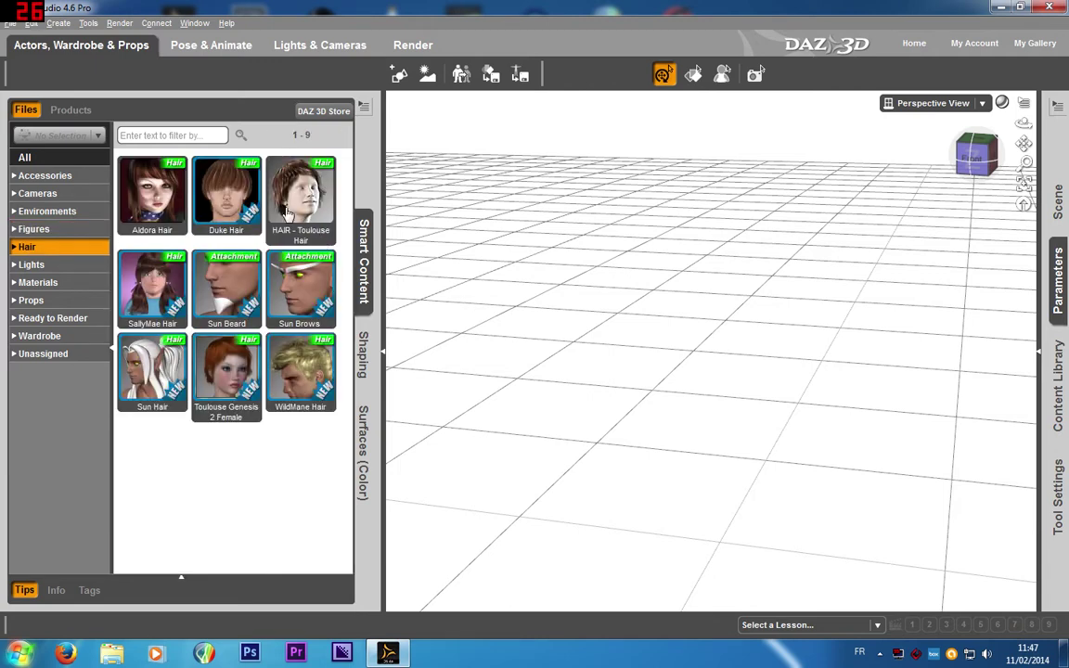
{"action": "left_click", "coordinate": [83, 317]}
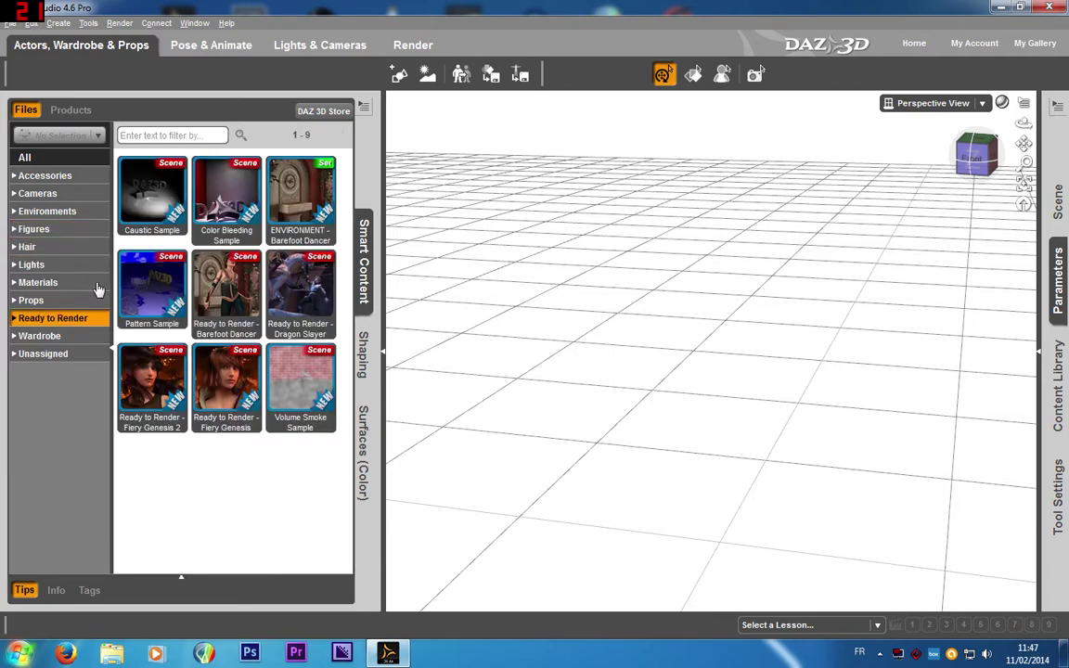
{"action": "left_click", "coordinate": [93, 282]}
{"action": "left_click", "coordinate": [90, 266]}
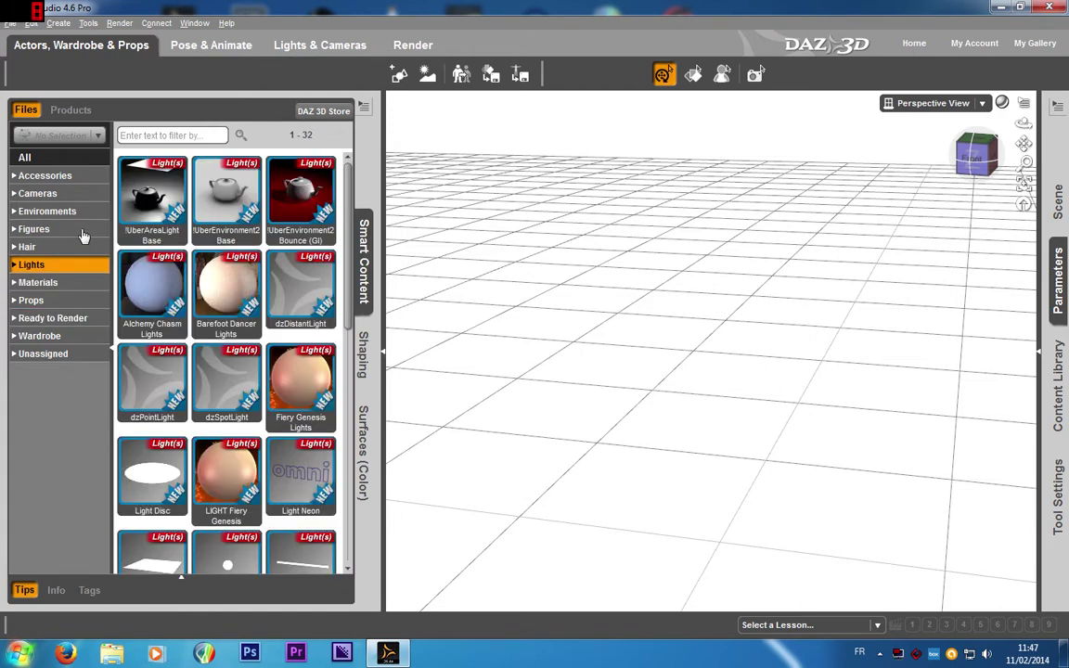
Step: Load the Genesis 2 Base Female figure from the Figures category into the scene
{"action": "left_click", "coordinate": [78, 229]}
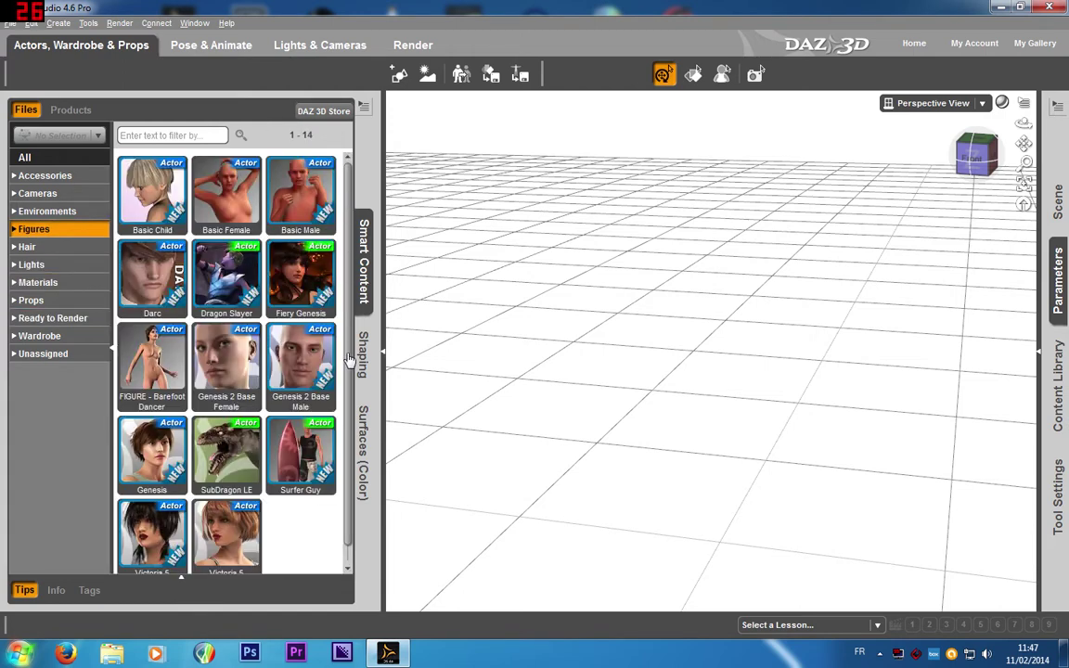
{"action": "left_click_drag", "start_coordinate": [349, 358], "coordinate": [346, 385]}
{"action": "double_click", "coordinate": [239, 339]}
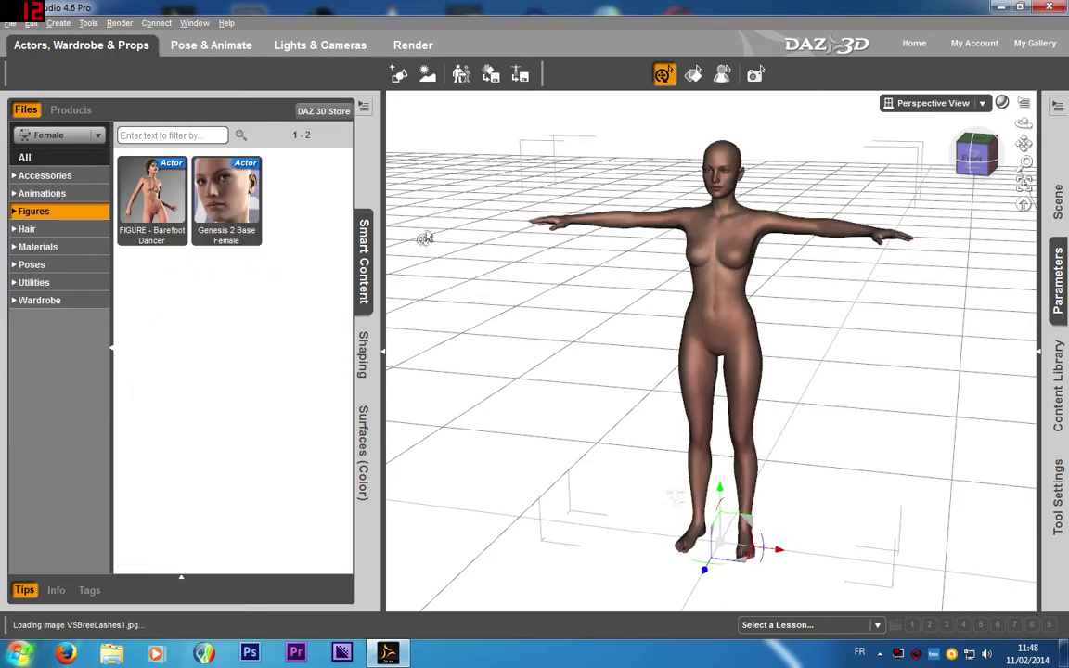
{"action": "mouse_move", "coordinate": [973, 169]}
{"action": "left_mouse_down"}
{"action": "mouse_move", "coordinate": [1026, 169]}
{"action": "mouse_move", "coordinate": [974, 156]}
{"action": "mouse_move", "coordinate": [965, 169]}
{"action": "left_mouse_up"}
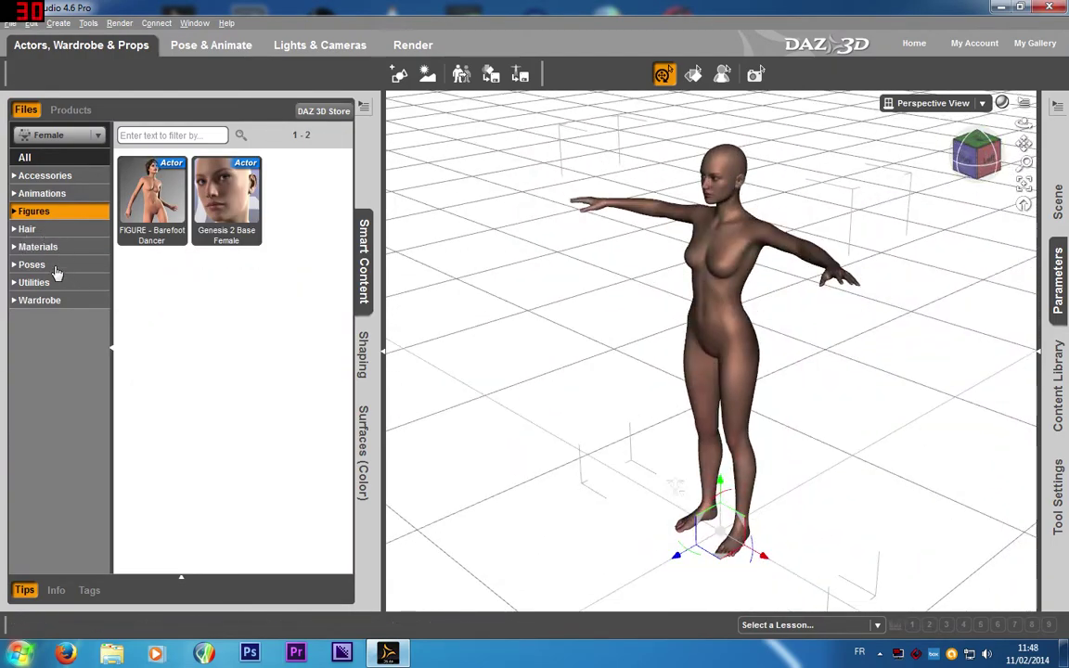
Step: Create a 1 m cube primitive at the world center and move it about 184 cm along negative X, beside the figure
{"action": "left_click", "coordinate": [57, 22]}
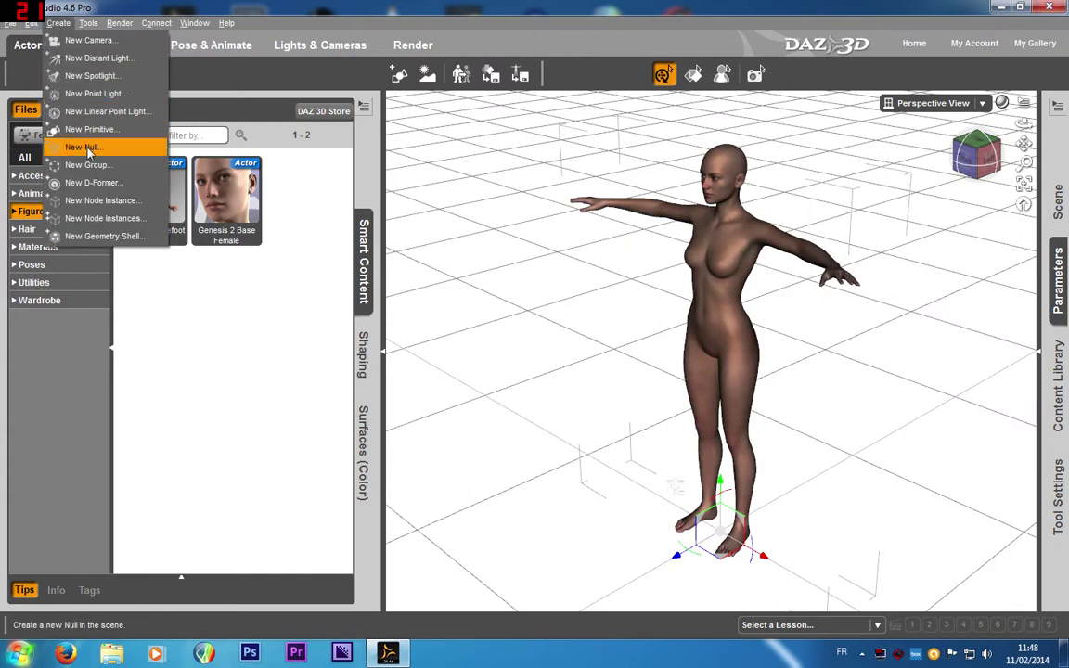
{"action": "left_click", "coordinate": [89, 129]}
{"action": "left_click", "coordinate": [566, 267]}
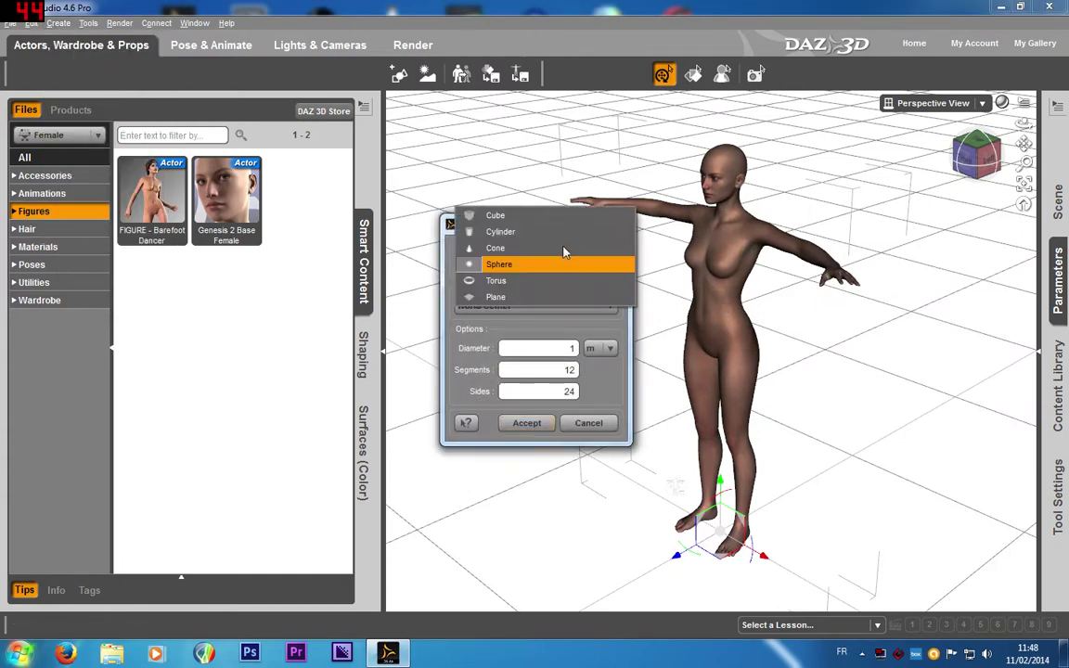
{"action": "left_click", "coordinate": [562, 217]}
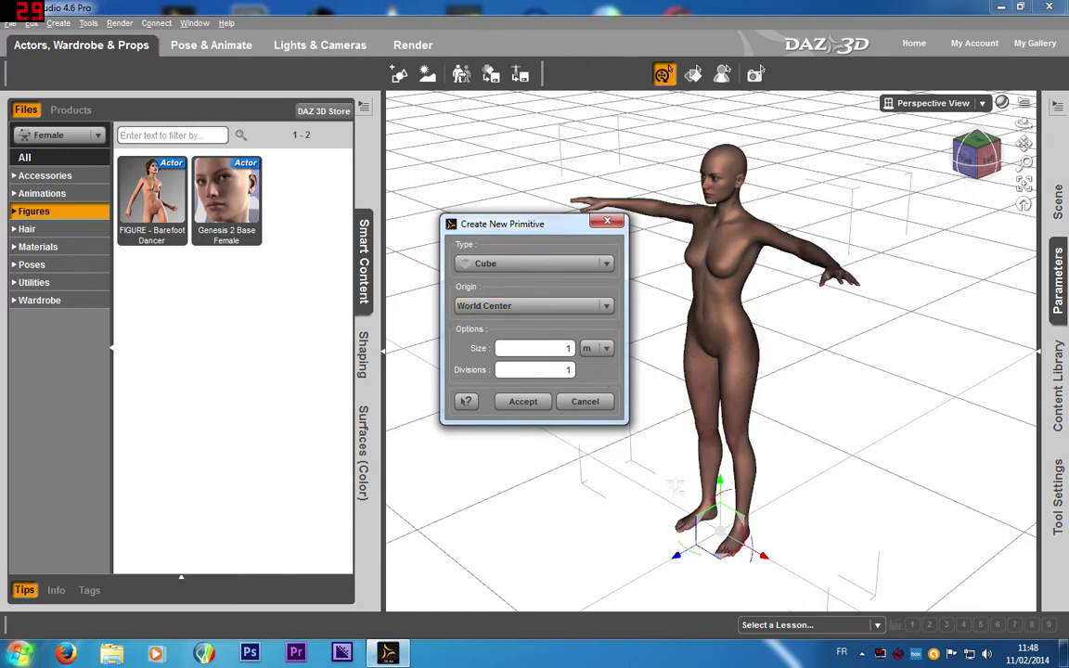
{"action": "left_click", "coordinate": [523, 401]}
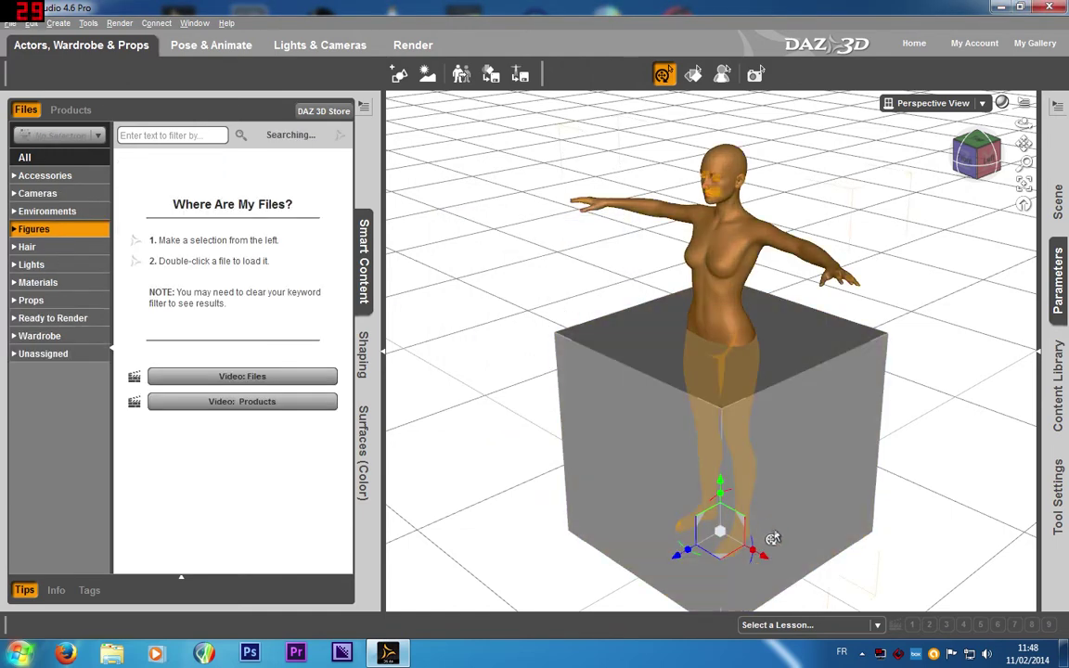
{"action": "left_click_drag", "start_coordinate": [760, 563], "coordinate": [553, 464]}
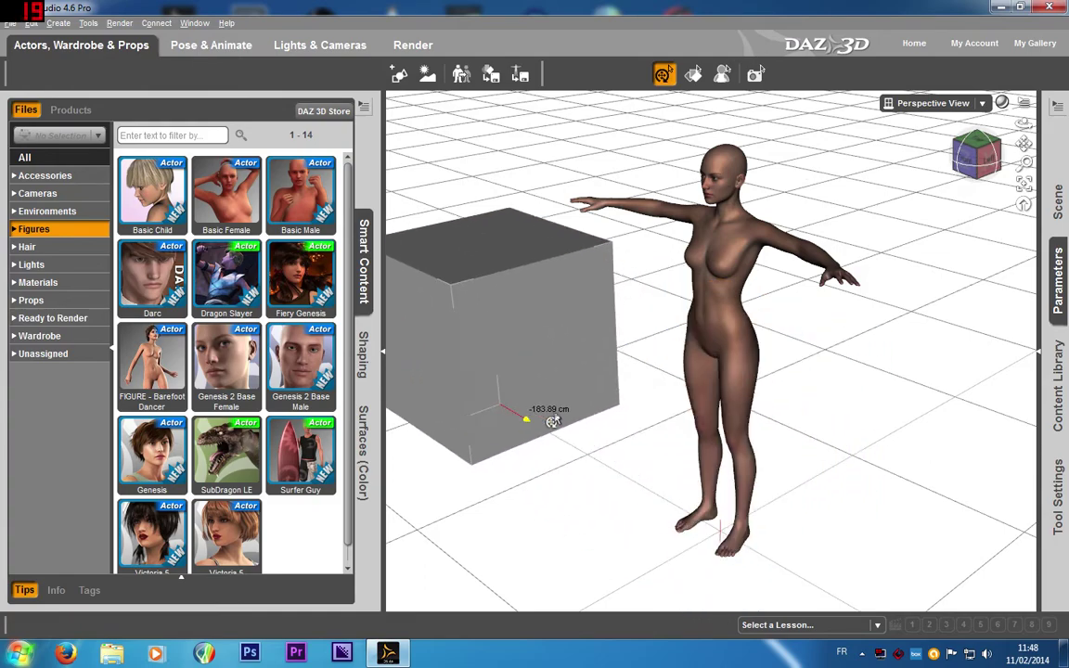
{"action": "left_click_drag", "start_coordinate": [972, 160], "coordinate": [995, 158]}
{"action": "left_click", "coordinate": [58, 22]}
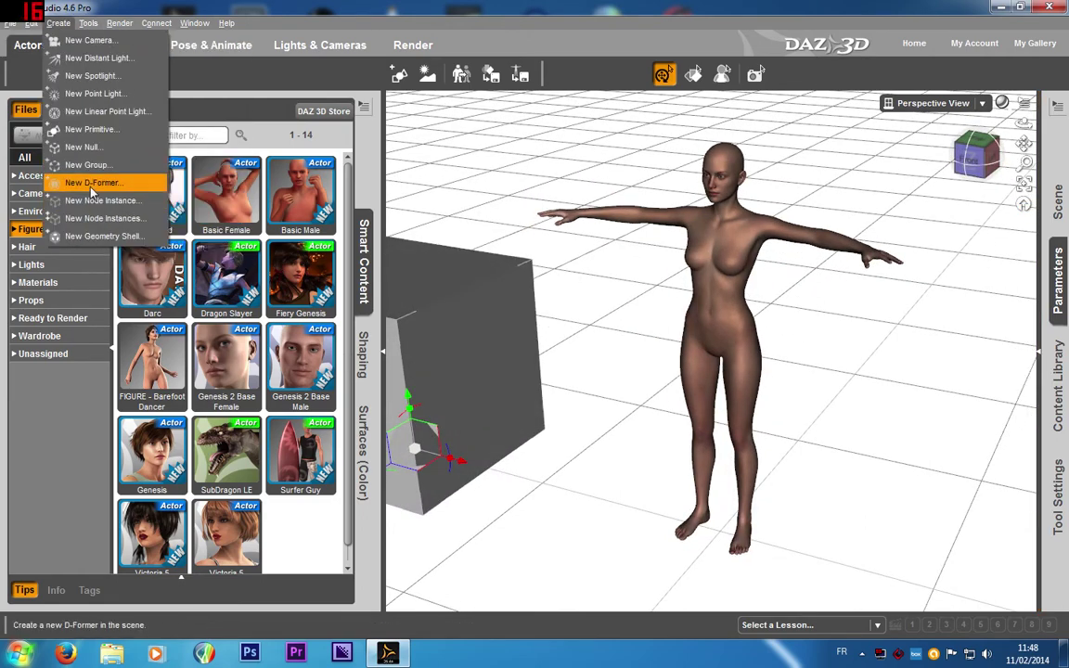
{"action": "left_click", "coordinate": [80, 182]}
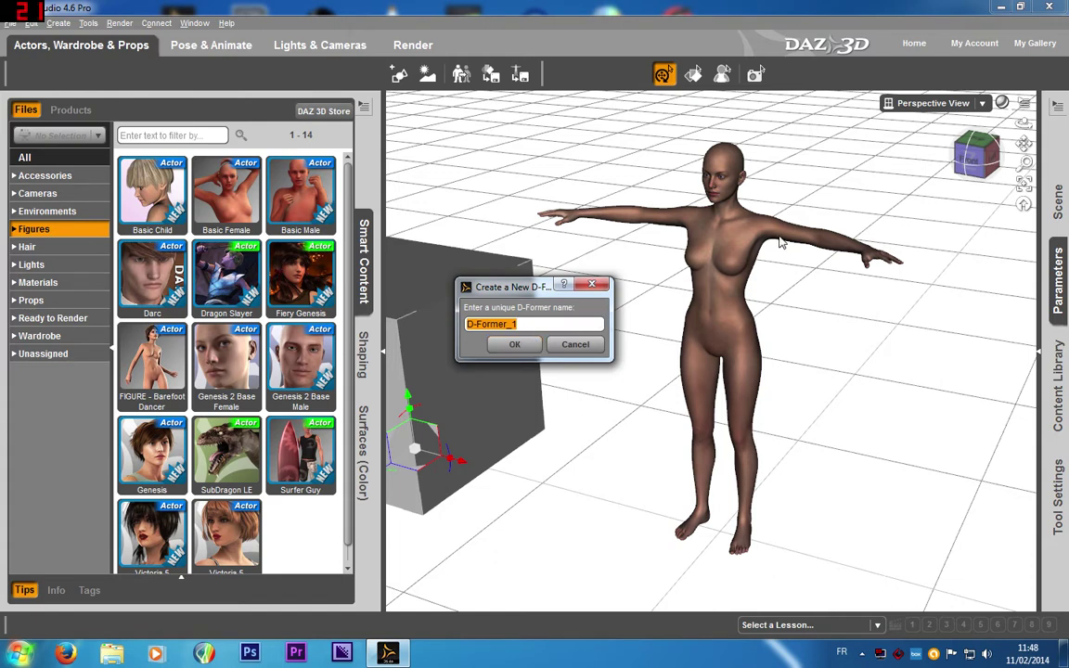
{"action": "left_click", "coordinate": [588, 349]}
Step: Create a D-Former named D-Former_1 on the Genesis 2 Female figure
{"action": "left_click", "coordinate": [740, 303]}
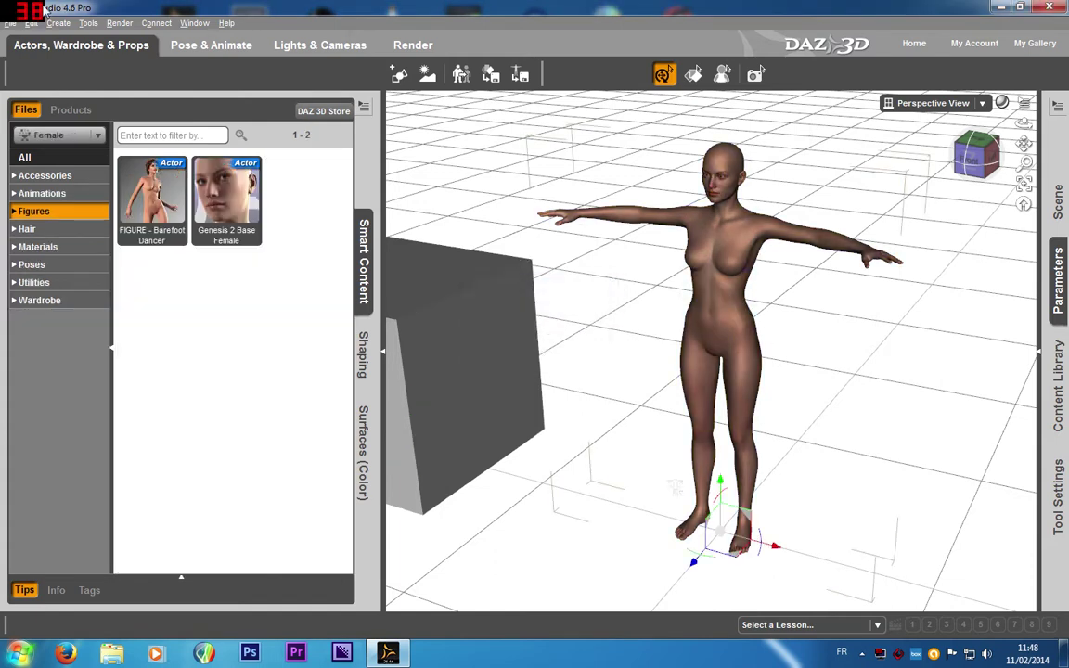
{"action": "left_click", "coordinate": [57, 24]}
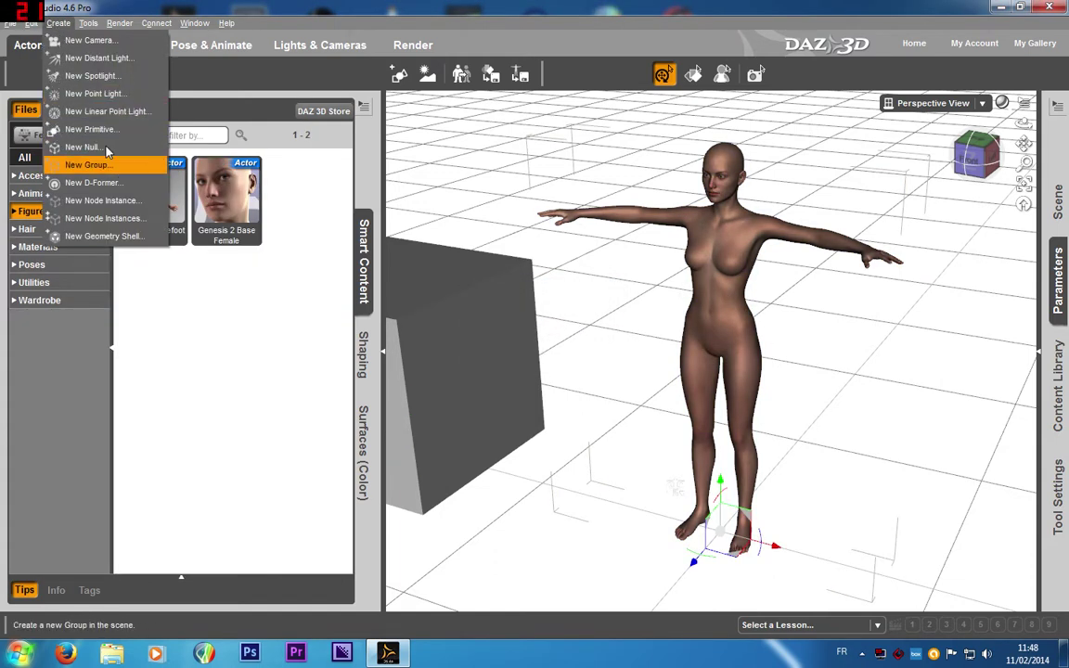
{"action": "left_click", "coordinate": [91, 183]}
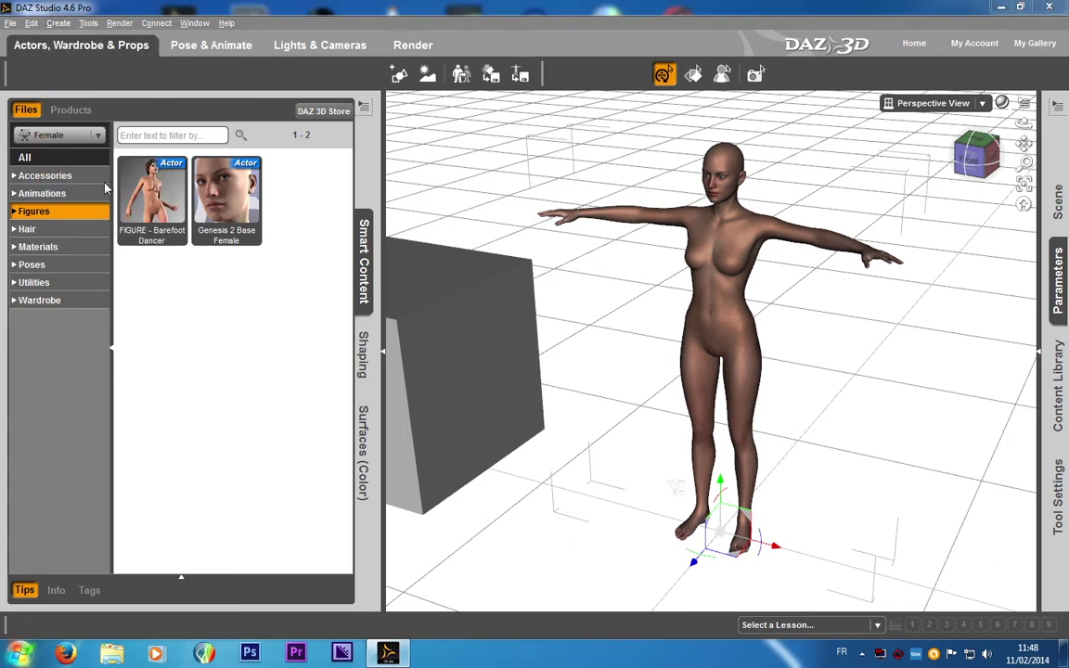
{"action": "left_click", "coordinate": [514, 344]}
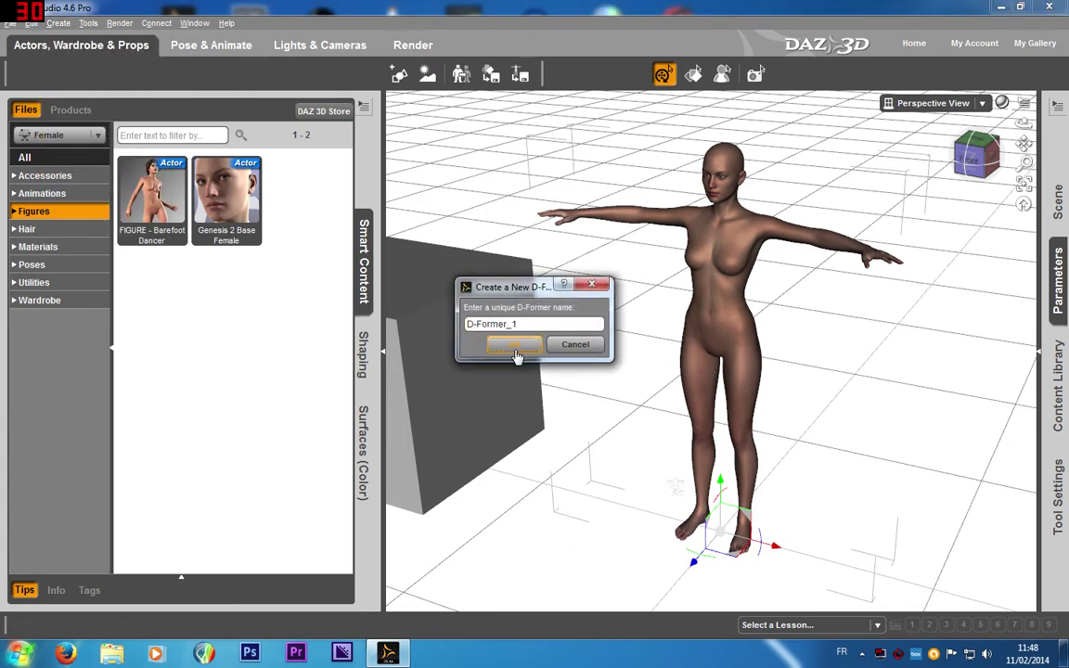
Step: Expand Genesis 2 Female in the scene hierarchy and compare the D-Former_1_Base and D-Former_1_Field nodes on the figure
{"action": "left_click", "coordinate": [1041, 353]}
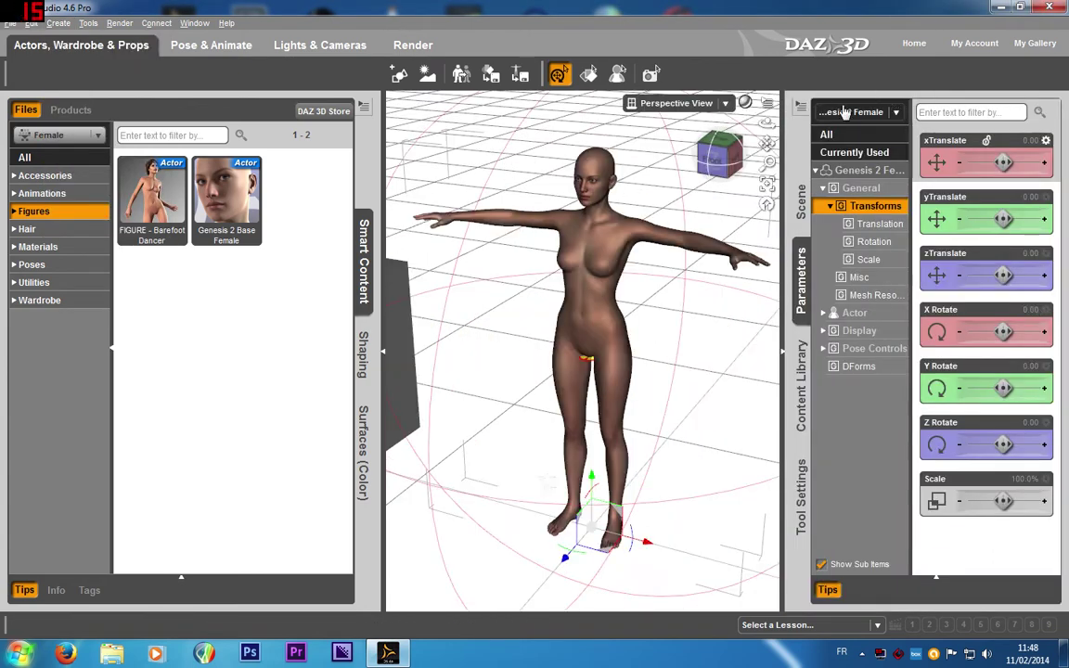
{"action": "left_click", "coordinate": [806, 200]}
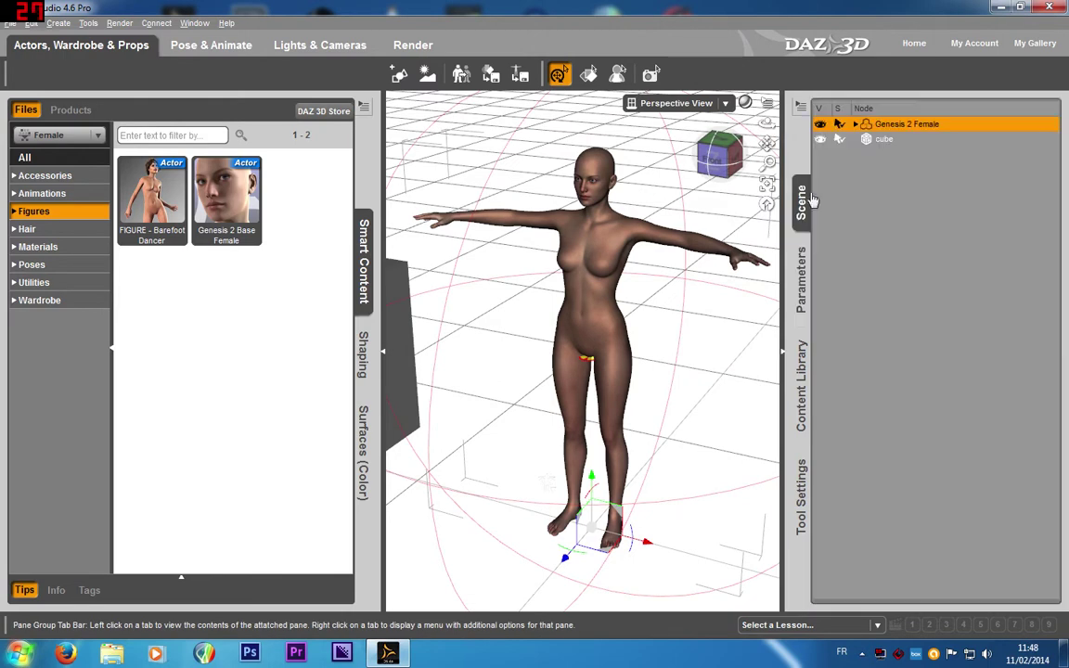
{"action": "left_click", "coordinate": [855, 124]}
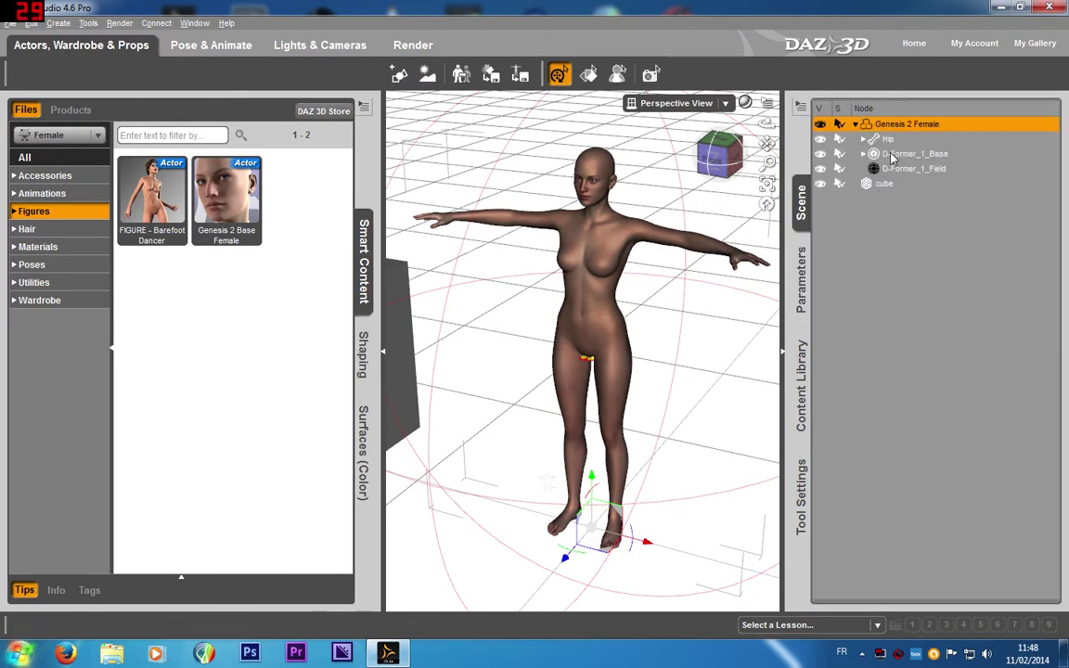
{"action": "left_click", "coordinate": [891, 154]}
{"action": "left_click", "coordinate": [898, 169]}
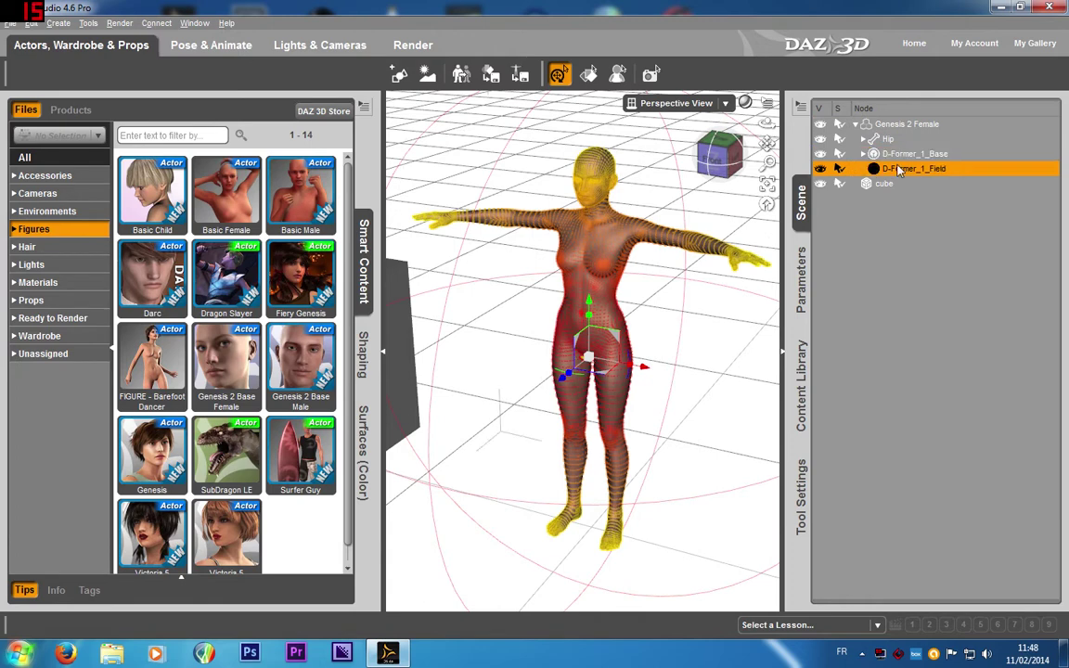
{"action": "left_click", "coordinate": [903, 154]}
{"action": "left_click", "coordinate": [900, 169]}
{"action": "left_click", "coordinate": [900, 154]}
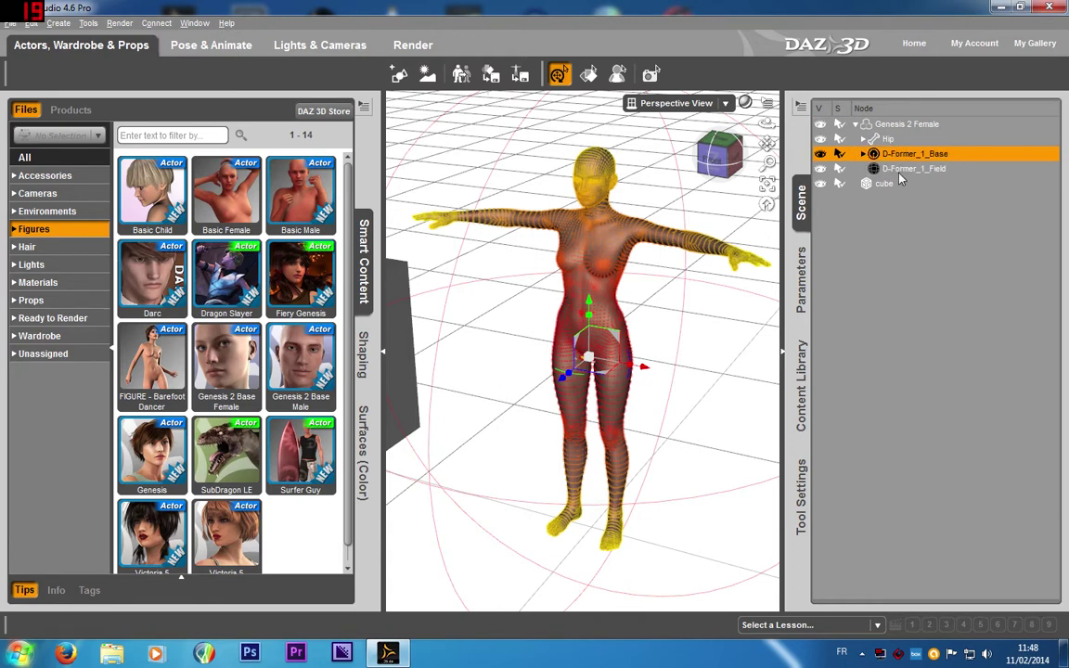
{"action": "left_click", "coordinate": [896, 169]}
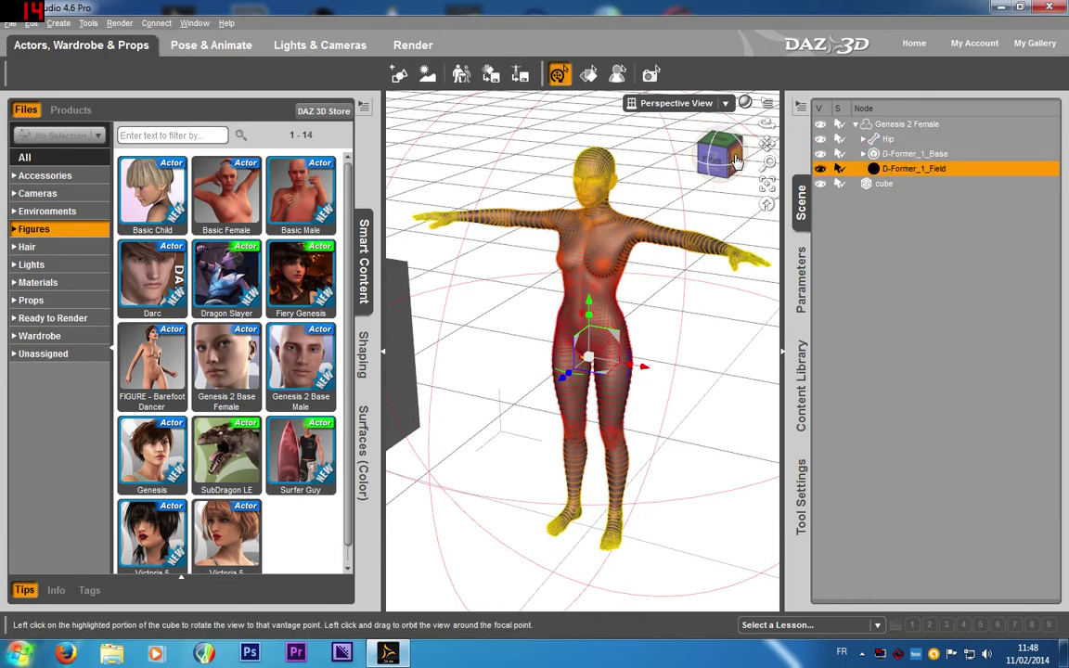
{"action": "left_click", "coordinate": [891, 156]}
Step: Select D-Former_1_Field and examine its area of influence around the figure from several angles
{"action": "left_click_drag", "start_coordinate": [728, 158], "coordinate": [970, 214]}
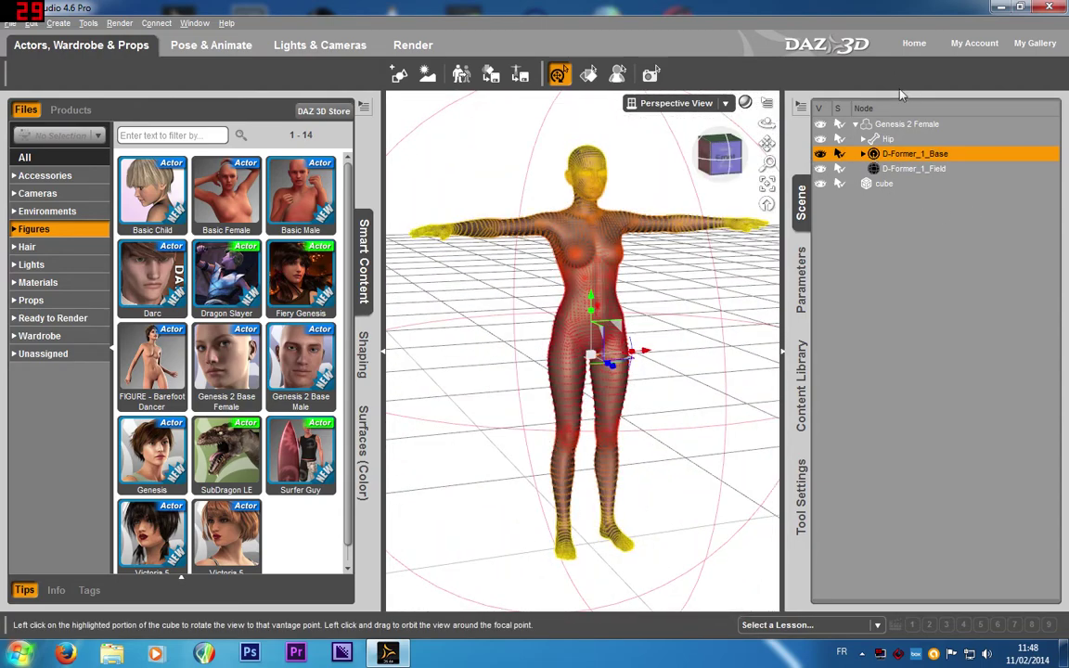
{"action": "left_click", "coordinate": [913, 169]}
{"action": "left_click", "coordinate": [915, 156]}
{"action": "left_click", "coordinate": [913, 170]}
{"action": "mouse_move", "coordinate": [722, 156]}
{"action": "left_mouse_down"}
{"action": "mouse_move", "coordinate": [642, 193]}
{"action": "mouse_move", "coordinate": [728, 151]}
{"action": "left_mouse_up"}
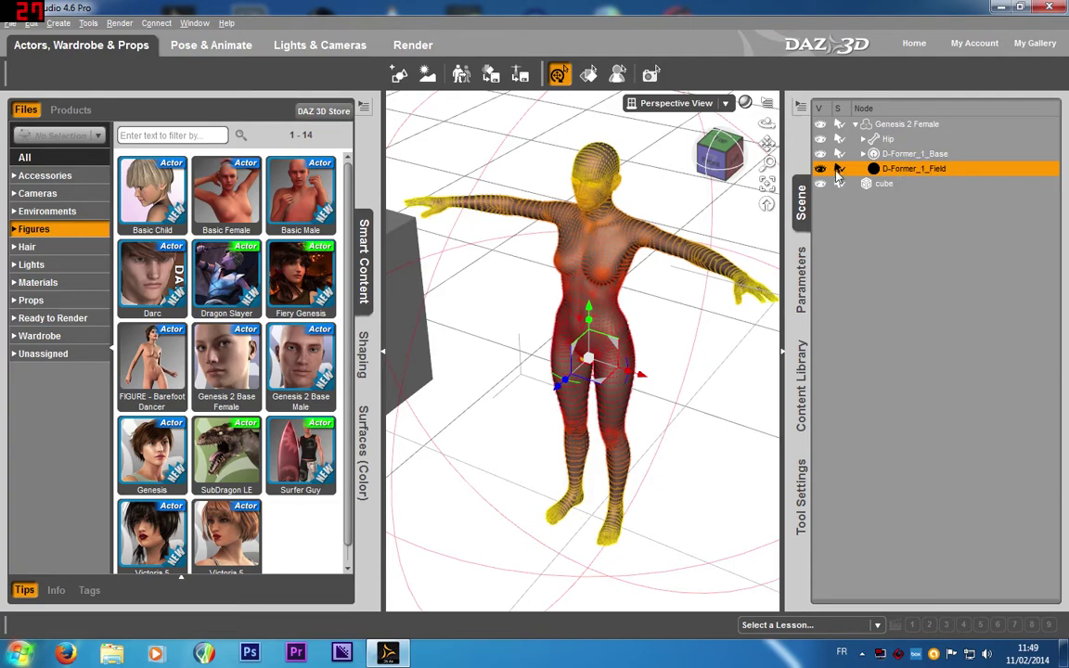
{"action": "left_click", "coordinate": [731, 158]}
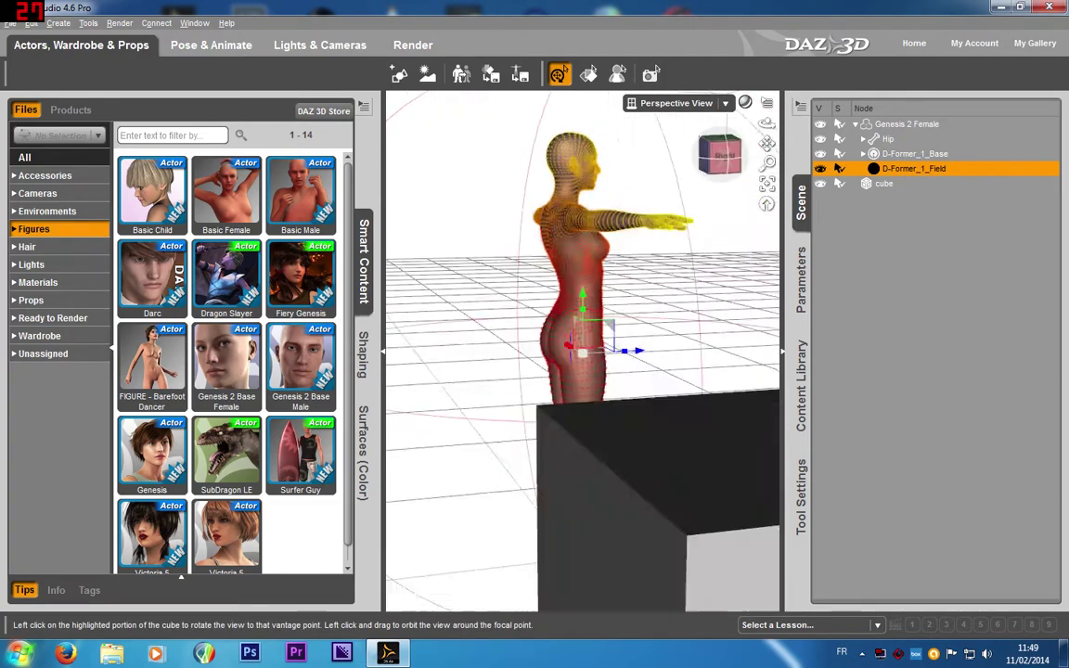
{"action": "left_click_drag", "start_coordinate": [720, 155], "coordinate": [650, 185]}
{"action": "scroll", "coordinate": [538, 283], "scroll_direction": "down", "scroll_amount": 4}
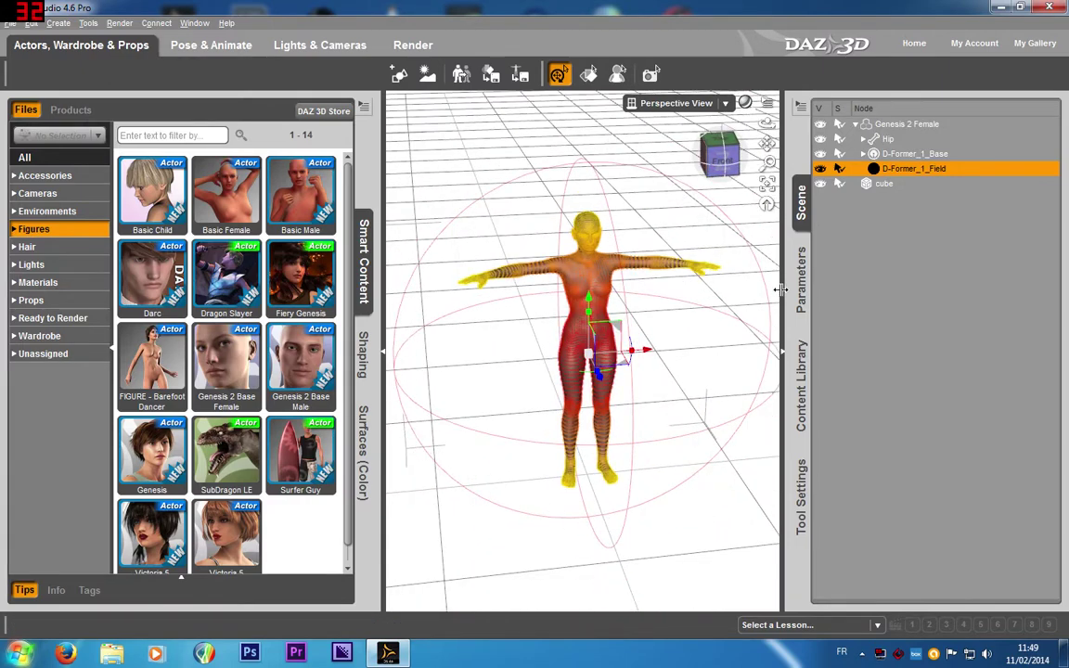
{"action": "left_click", "coordinate": [733, 158]}
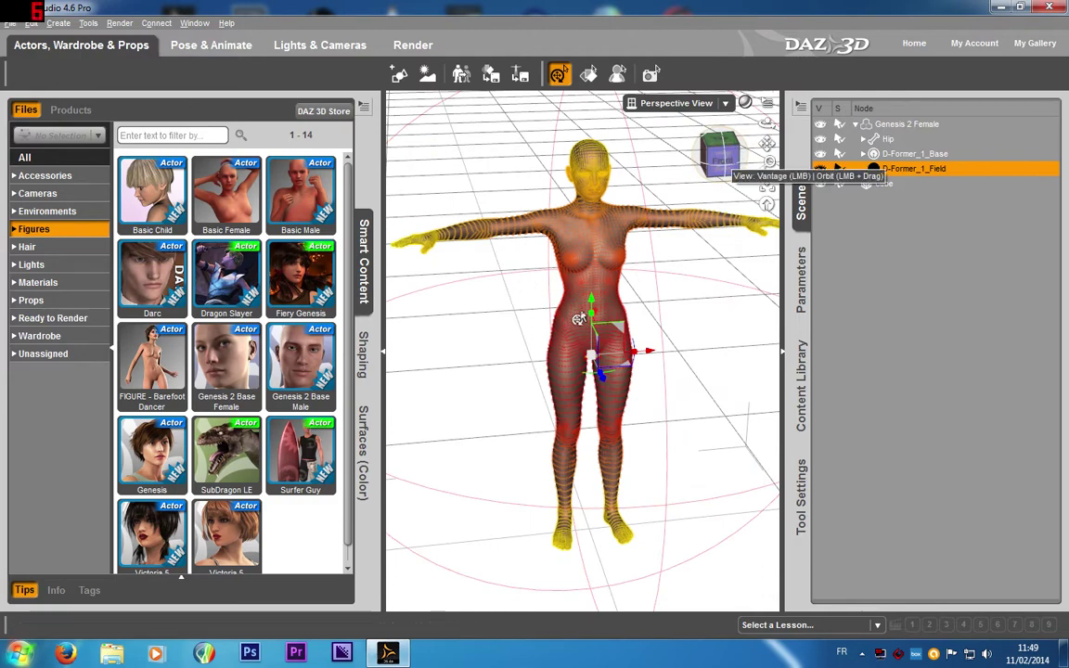
Step: Examine how the D-Former_1_Field influence colours fade from the hips toward the figure's head, hands and feet
{"action": "left_click_drag", "start_coordinate": [573, 313], "coordinate": [580, 317]}
{"action": "scroll", "coordinate": [582, 314], "scroll_direction": "up", "scroll_amount": 3}
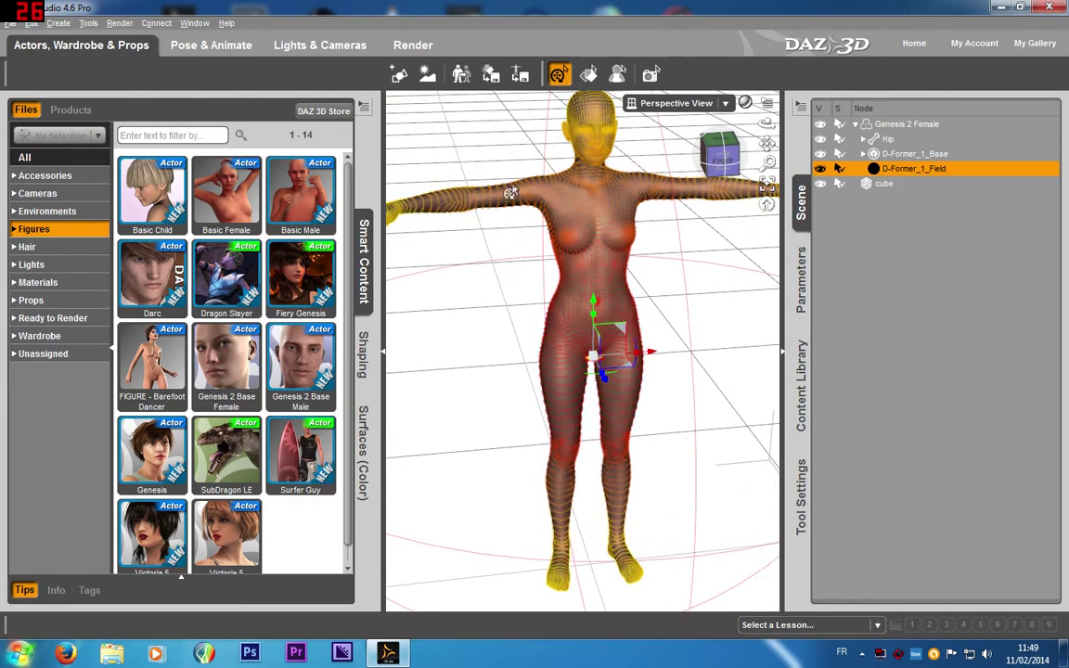
{"action": "left_click_drag", "start_coordinate": [473, 211], "coordinate": [568, 196]}
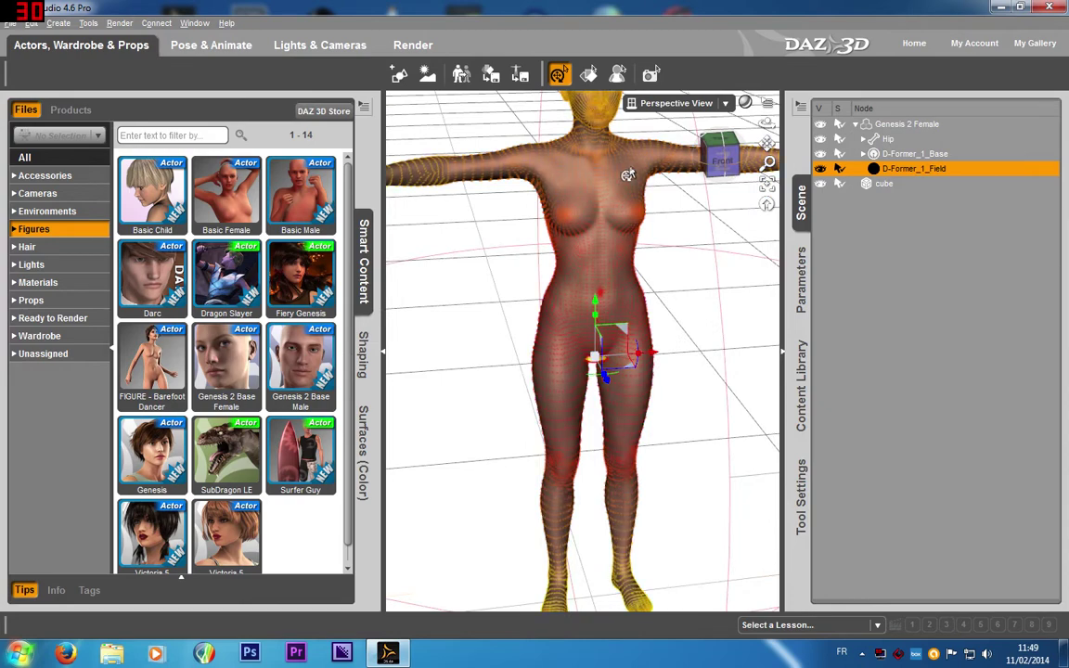
{"action": "scroll", "coordinate": [688, 320], "scroll_direction": "down", "scroll_amount": 5}
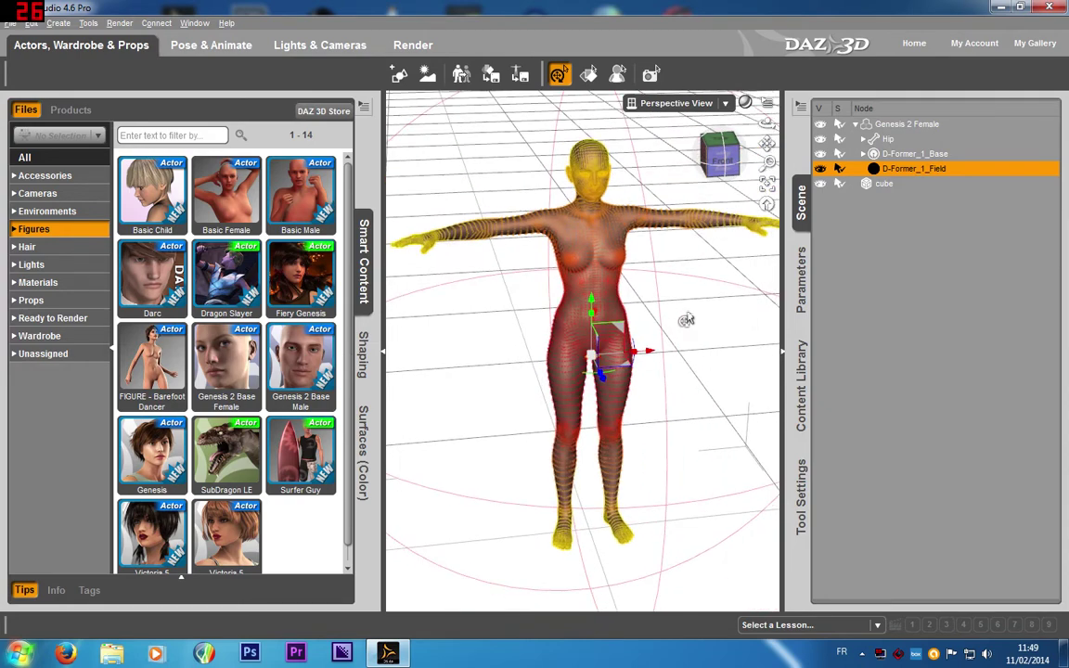
{"action": "scroll", "coordinate": [676, 319], "scroll_direction": "down", "scroll_amount": 2}
{"action": "scroll", "coordinate": [619, 273], "scroll_direction": "up", "scroll_amount": 1}
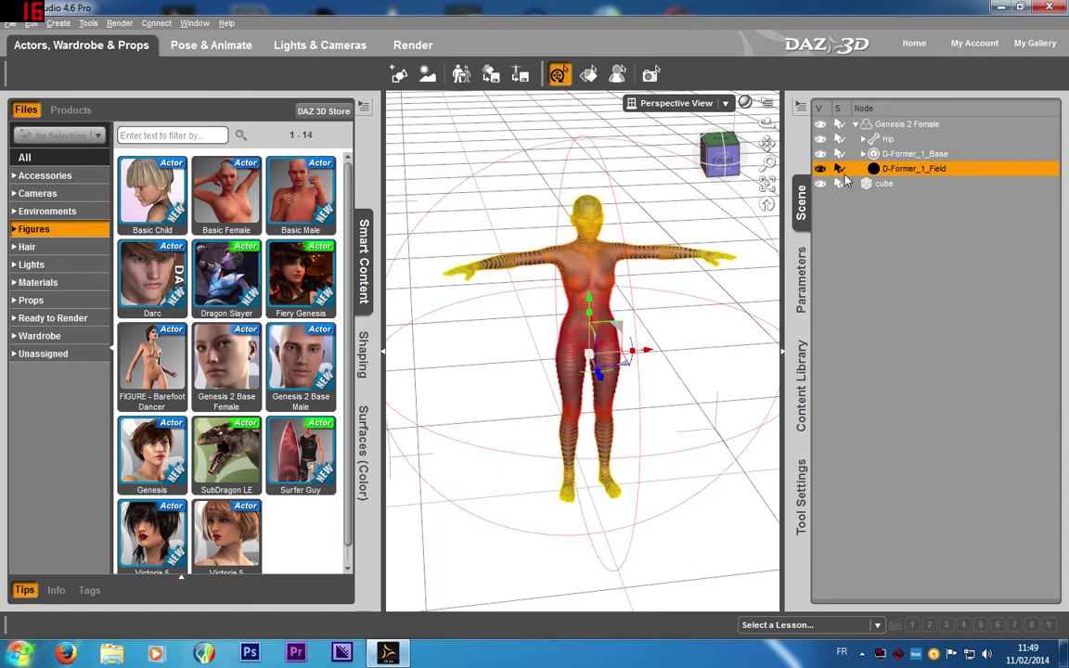
Step: Reduce the overall scale of D-Former_1_Field to about 6630% and check the influenced area from back and front
{"action": "left_click", "coordinate": [801, 278]}
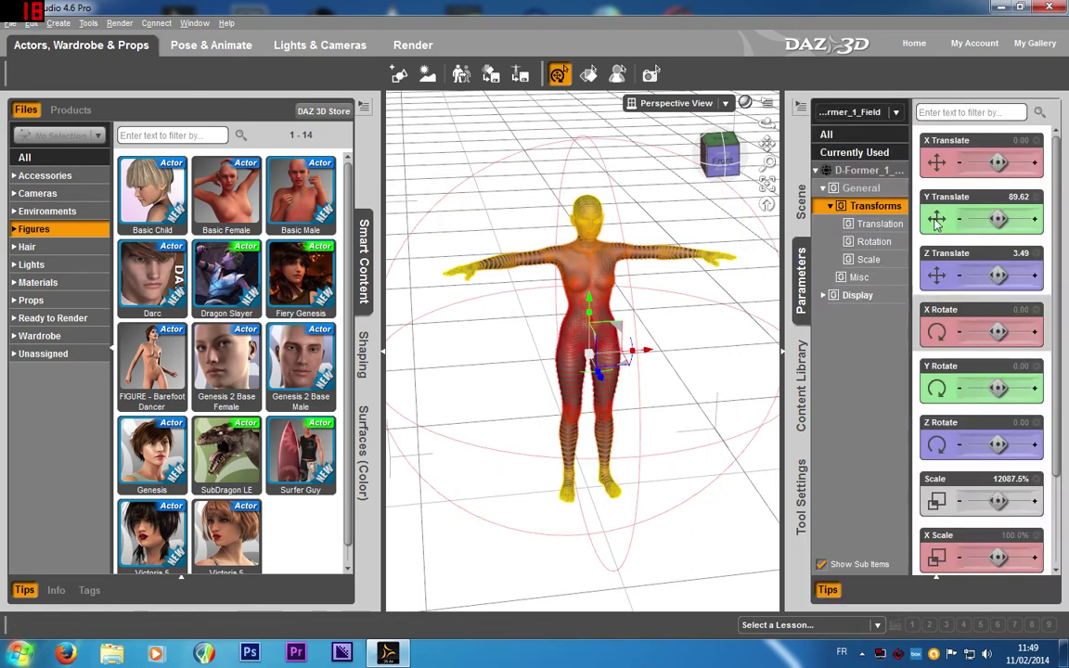
{"action": "left_click", "coordinate": [878, 223]}
{"action": "left_click", "coordinate": [875, 241]}
{"action": "left_click", "coordinate": [881, 259]}
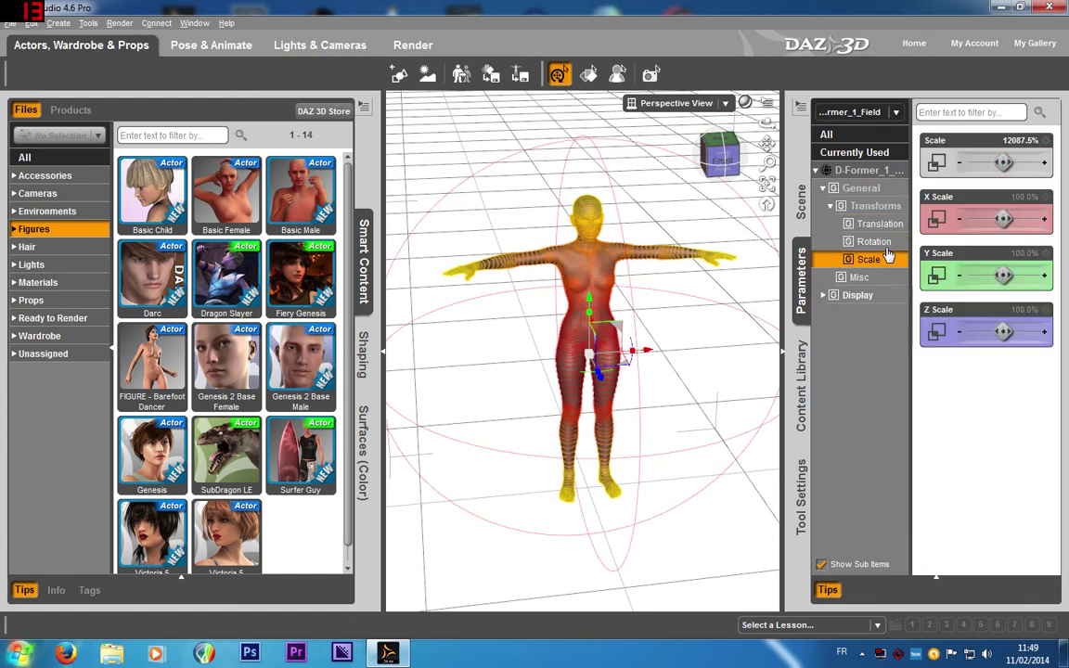
{"action": "left_click", "coordinate": [889, 241]}
{"action": "left_click", "coordinate": [890, 259]}
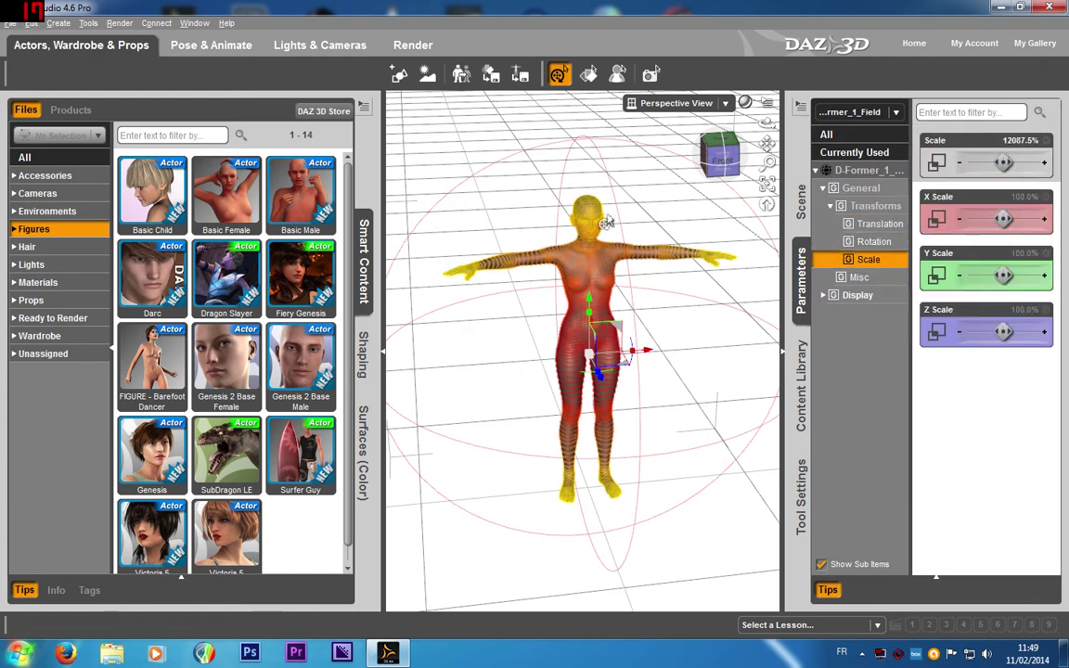
{"action": "left_click_drag", "start_coordinate": [1003, 163], "coordinate": [982, 163]}
{"action": "left_click_drag", "start_coordinate": [889, 146], "coordinate": [866, 146]}
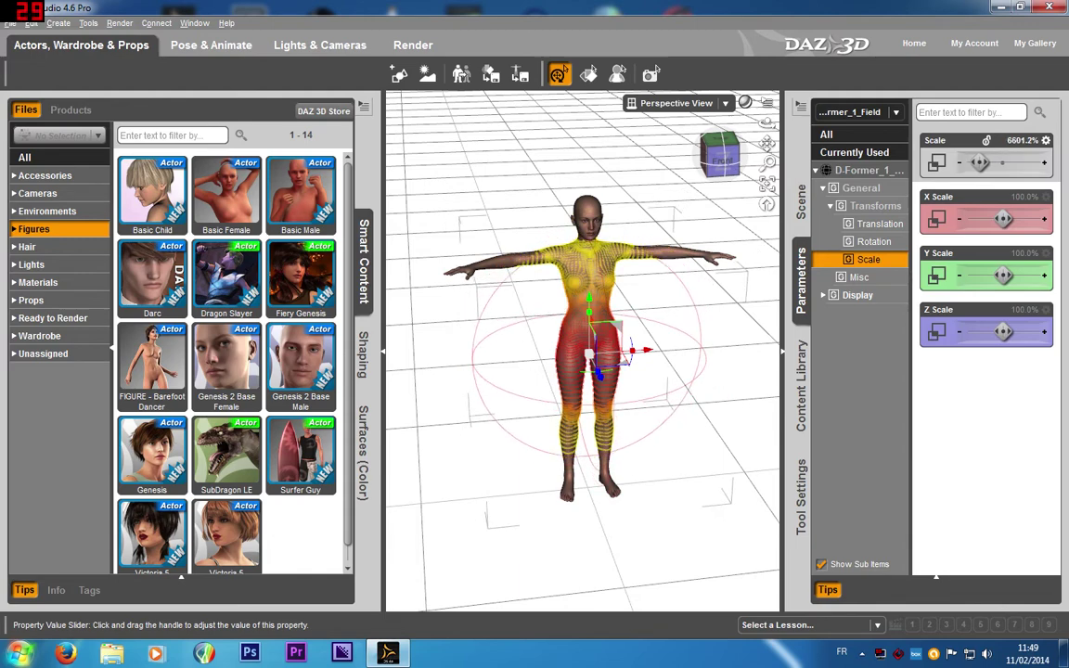
{"action": "left_click_drag", "start_coordinate": [979, 163], "coordinate": [980, 162]}
{"action": "left_click_drag", "start_coordinate": [717, 161], "coordinate": [788, 167]}
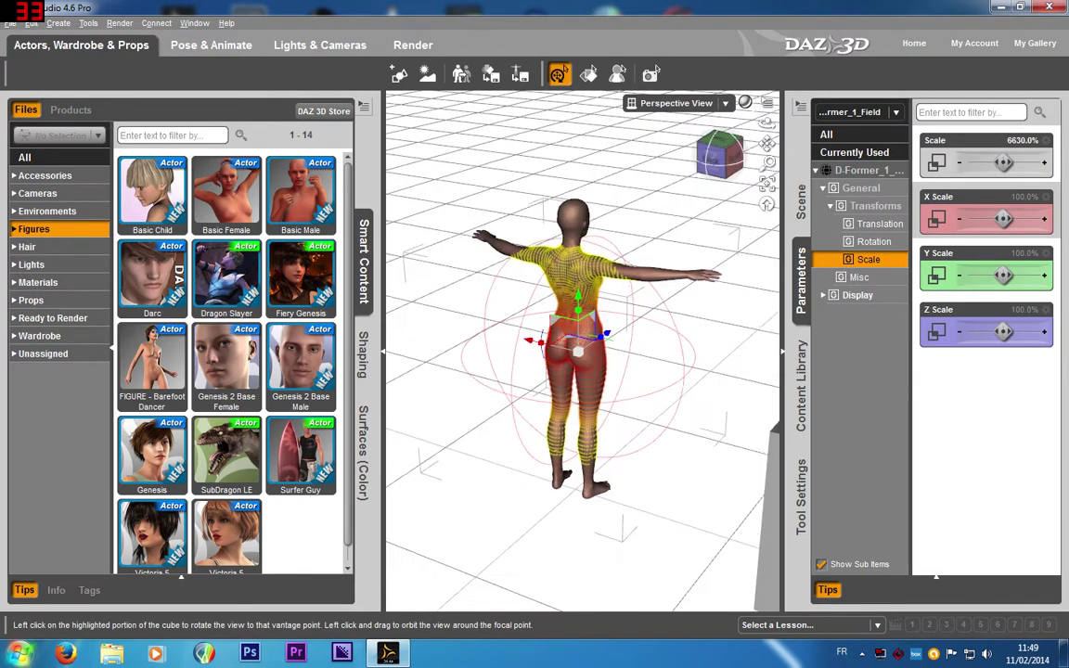
{"action": "left_click", "coordinate": [720, 156]}
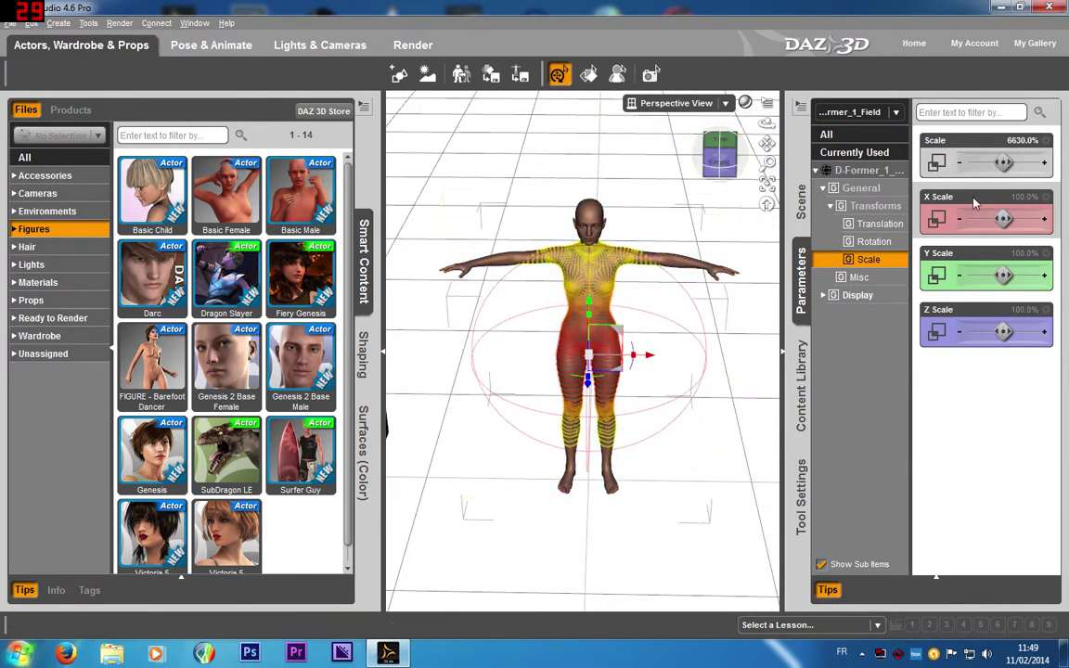
Step: Reduce the field's overall scale to about 3184% and raise it to the abdomen, at about 114 on Y
{"action": "left_click_drag", "start_coordinate": [1003, 163], "coordinate": [969, 162]}
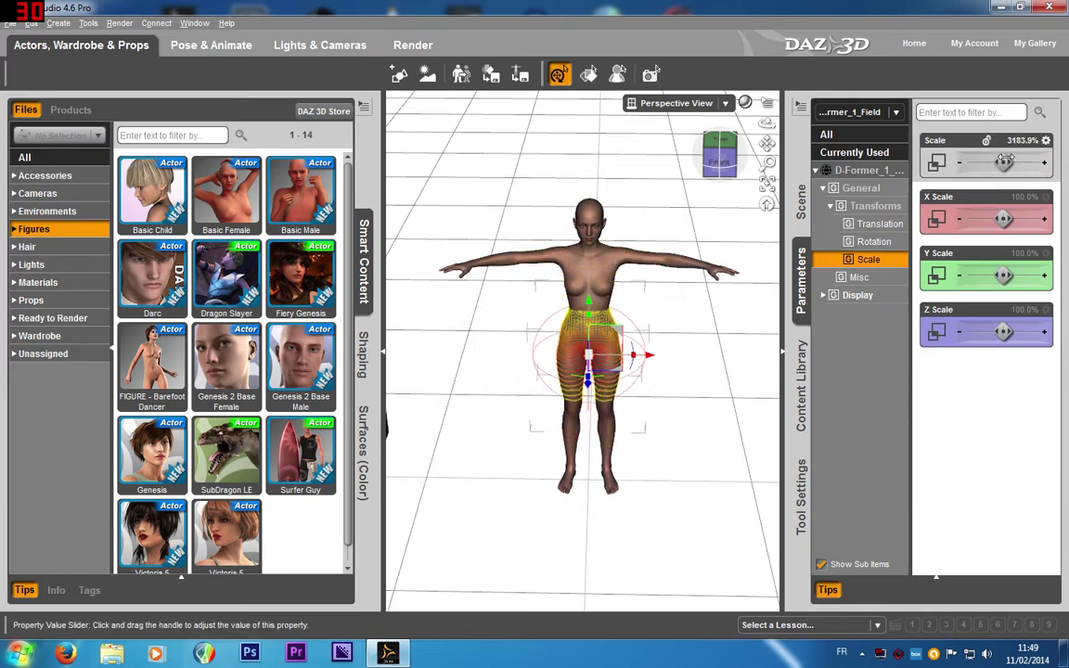
{"action": "left_click_drag", "start_coordinate": [715, 165], "coordinate": [610, 227]}
{"action": "scroll", "coordinate": [597, 309], "scroll_direction": "up", "scroll_amount": 3}
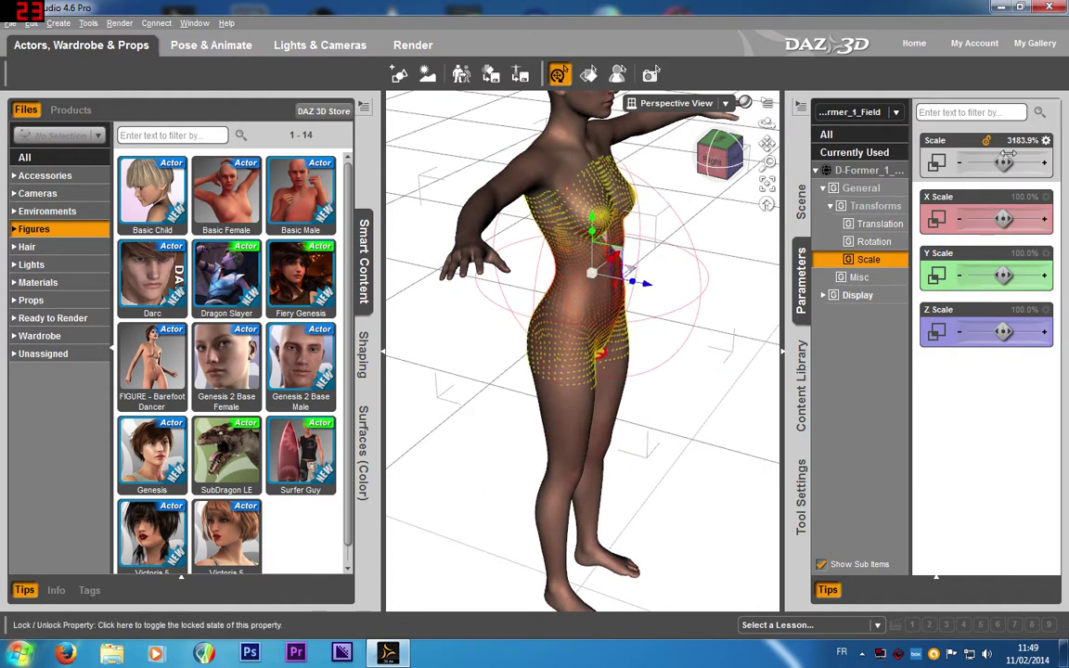
Step: Scale the field down to about 1291% and move it forward to about 9.5 on Z so it covers only the belly
{"action": "left_click_drag", "start_coordinate": [1003, 162], "coordinate": [979, 163]}
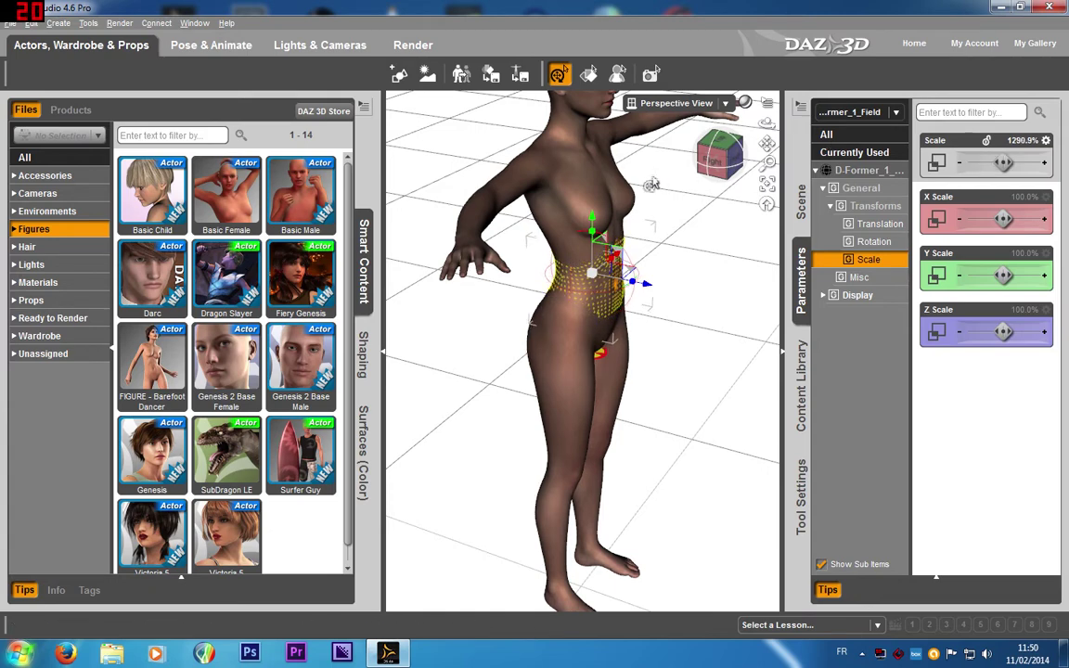
{"action": "mouse_move", "coordinate": [709, 169]}
{"action": "left_mouse_down"}
{"action": "mouse_move", "coordinate": [757, 167]}
{"action": "mouse_move", "coordinate": [724, 169]}
{"action": "left_mouse_up"}
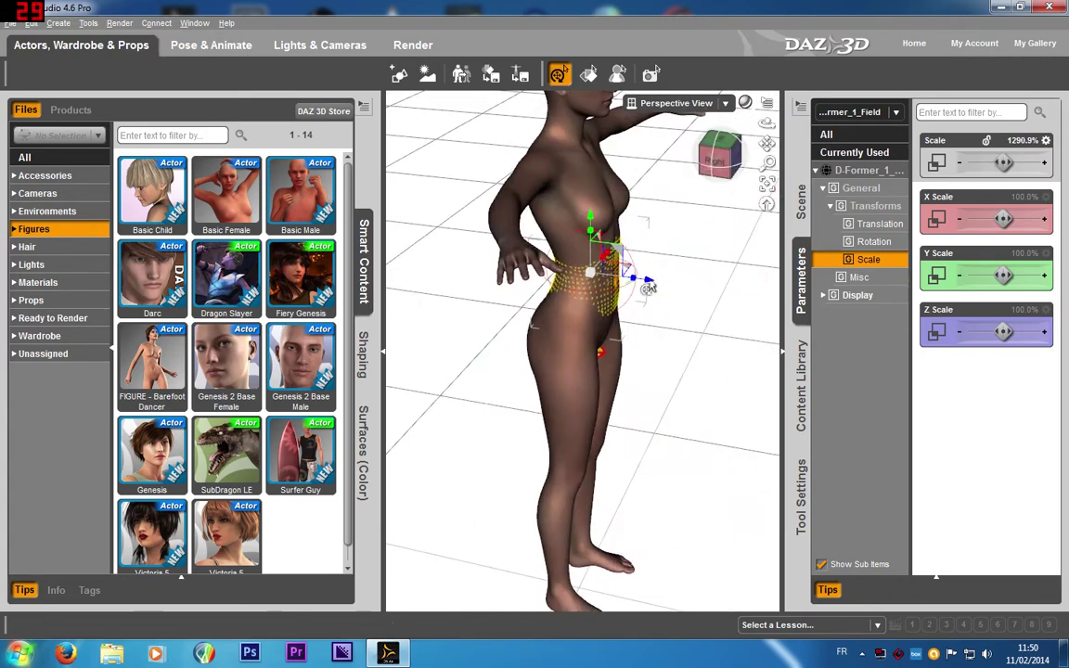
{"action": "left_click_drag", "start_coordinate": [662, 290], "coordinate": [663, 288]}
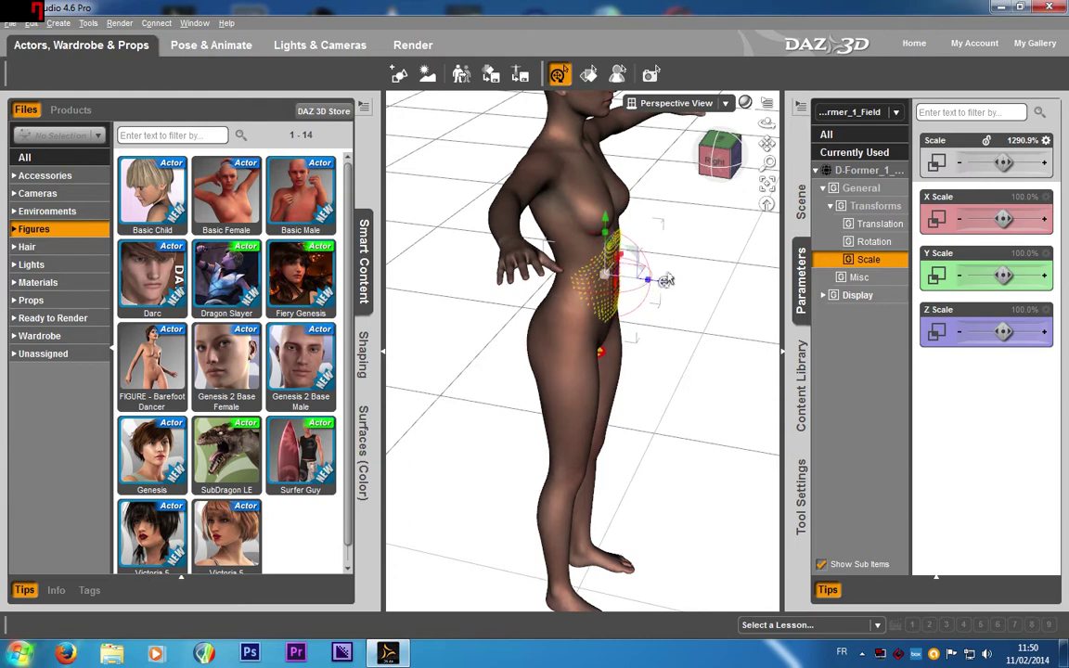
{"action": "mouse_move", "coordinate": [721, 168]}
{"action": "left_mouse_down"}
{"action": "mouse_move", "coordinate": [650, 149]}
{"action": "mouse_move", "coordinate": [710, 164]}
{"action": "mouse_move", "coordinate": [599, 176]}
{"action": "mouse_move", "coordinate": [552, 200]}
{"action": "mouse_move", "coordinate": [715, 161]}
{"action": "left_mouse_up"}
{"action": "scroll", "coordinate": [718, 346], "scroll_direction": "down", "scroll_amount": 5}
{"action": "scroll", "coordinate": [714, 344], "scroll_direction": "down", "scroll_amount": 1}
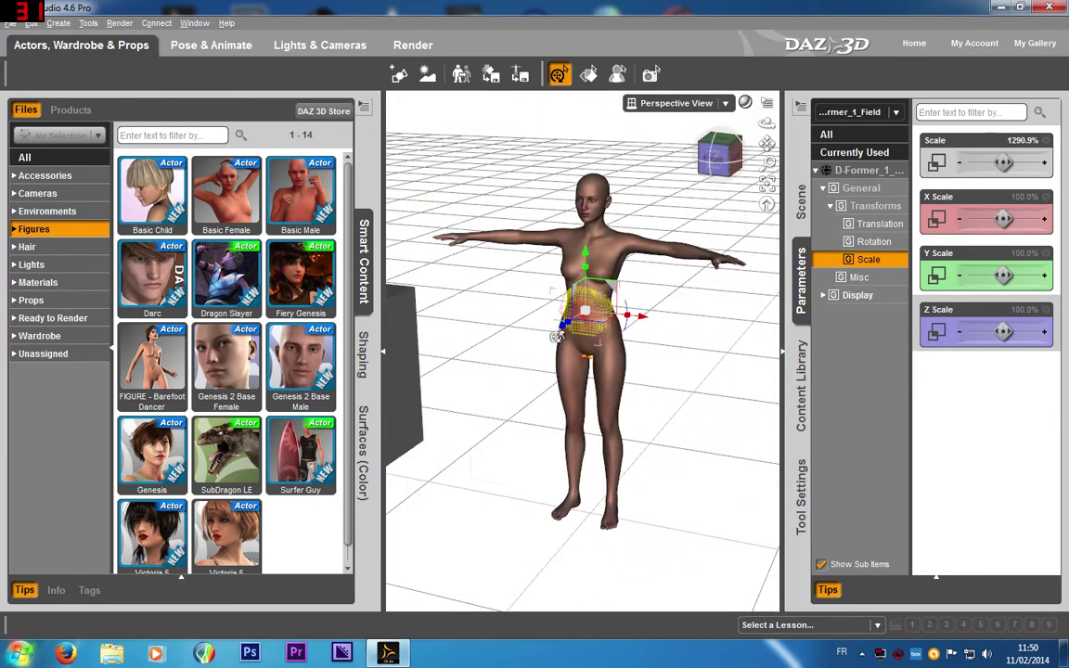
{"action": "scroll", "coordinate": [595, 312], "scroll_direction": "up", "scroll_amount": 7}
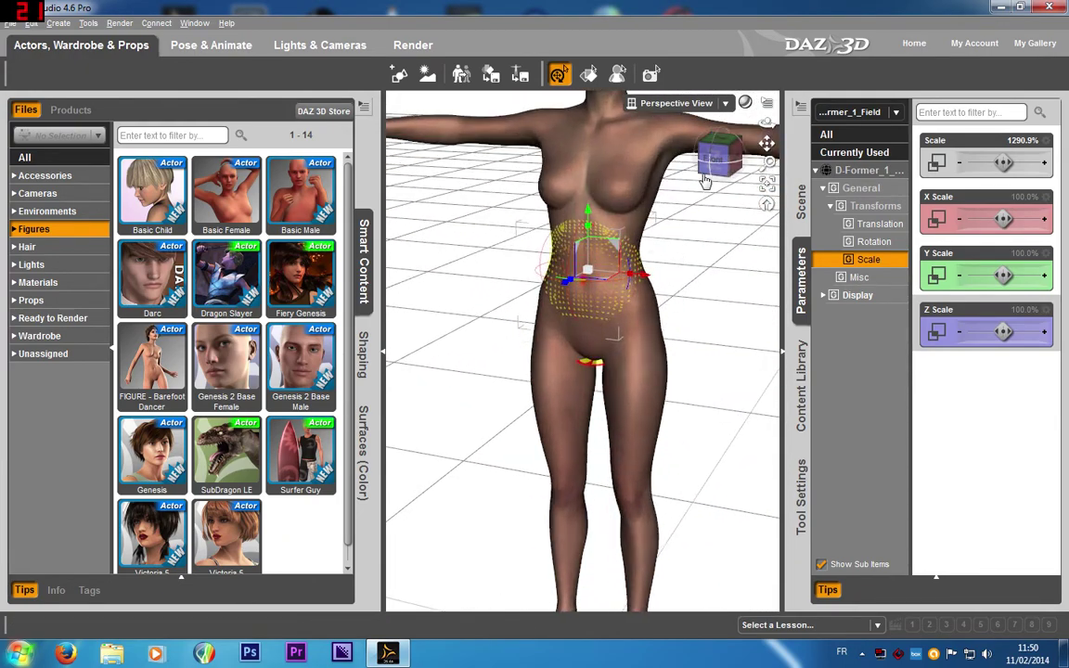
{"action": "left_click_drag", "start_coordinate": [705, 181], "coordinate": [696, 281]}
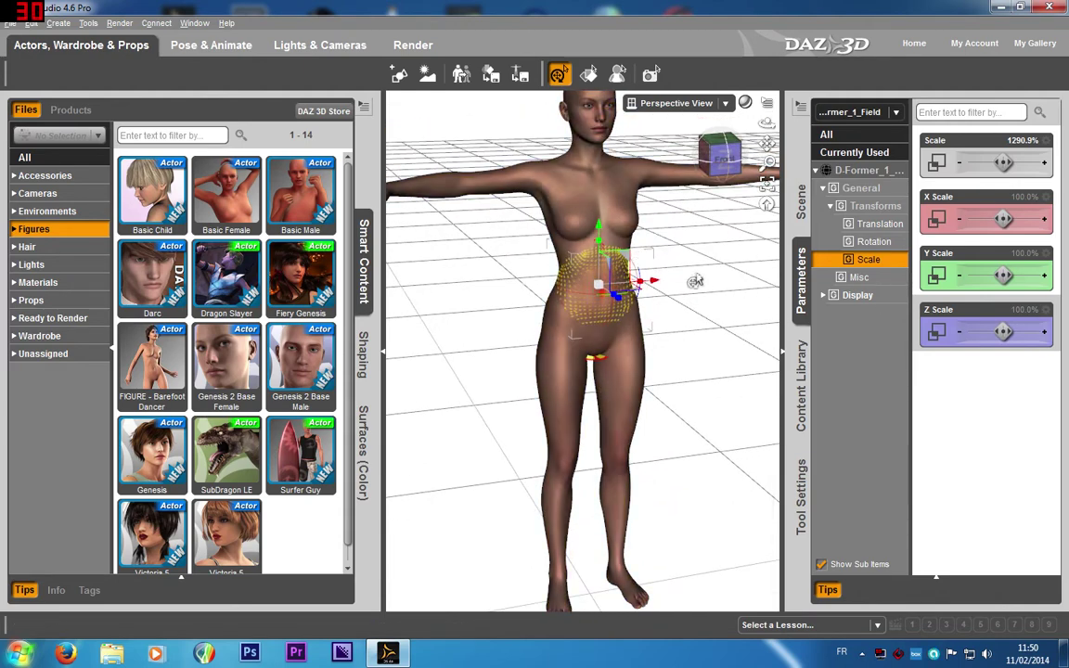
Step: Expand D-Former_1_Base in the scene hierarchy and compare its D-Former_1 child with D-Former_1_Field on the figure
{"action": "left_click", "coordinate": [798, 206]}
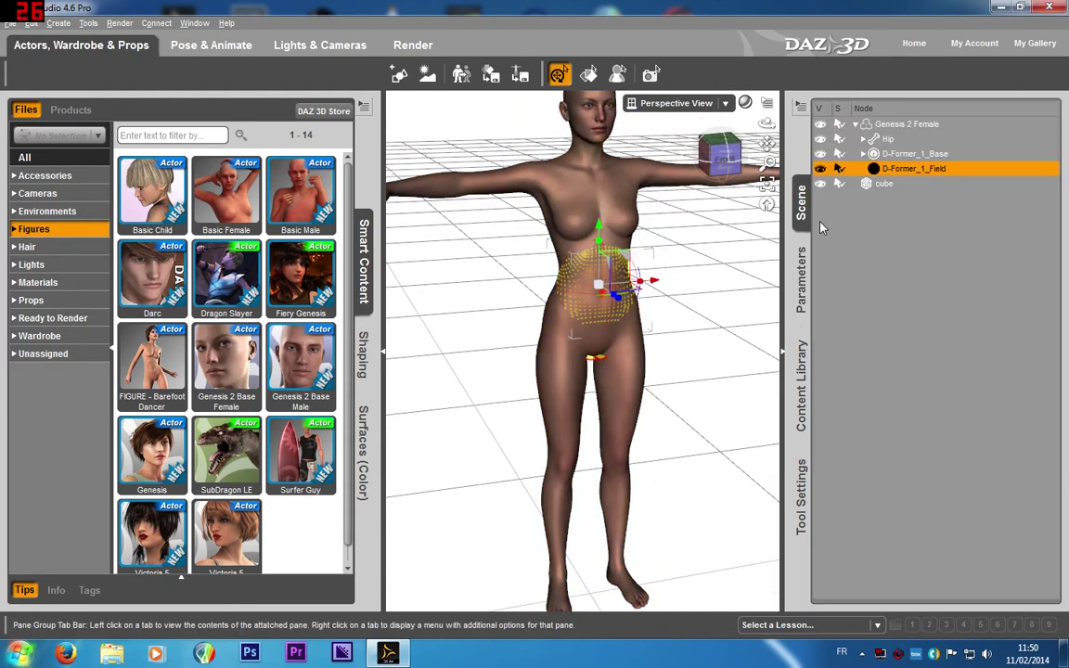
{"action": "left_click", "coordinate": [939, 156]}
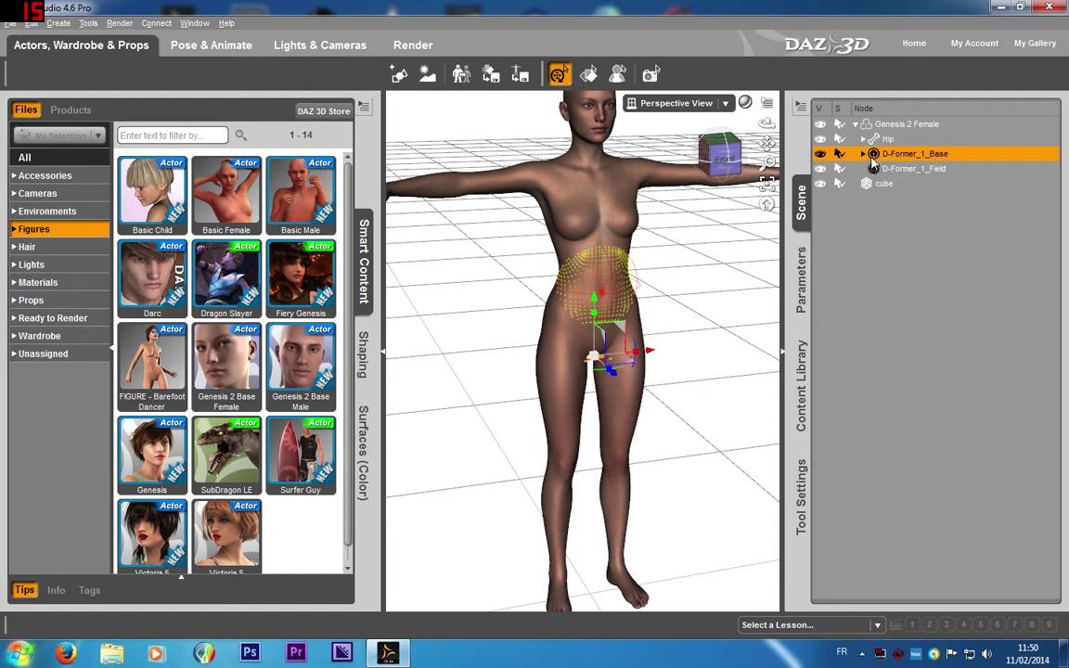
{"action": "left_click", "coordinate": [864, 154]}
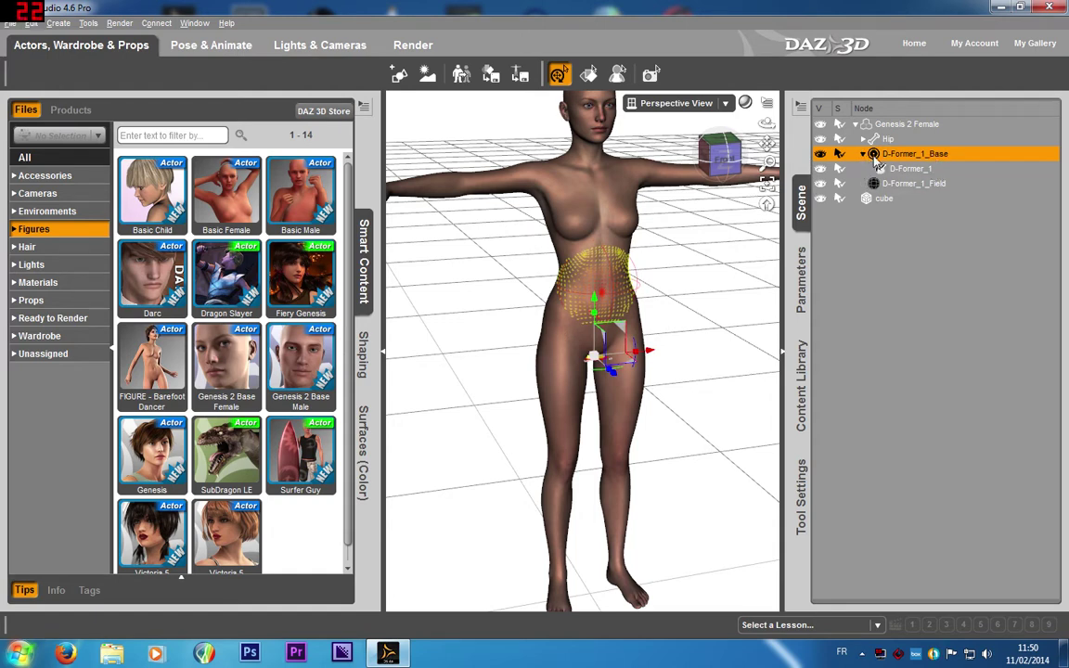
{"action": "left_click", "coordinate": [928, 169]}
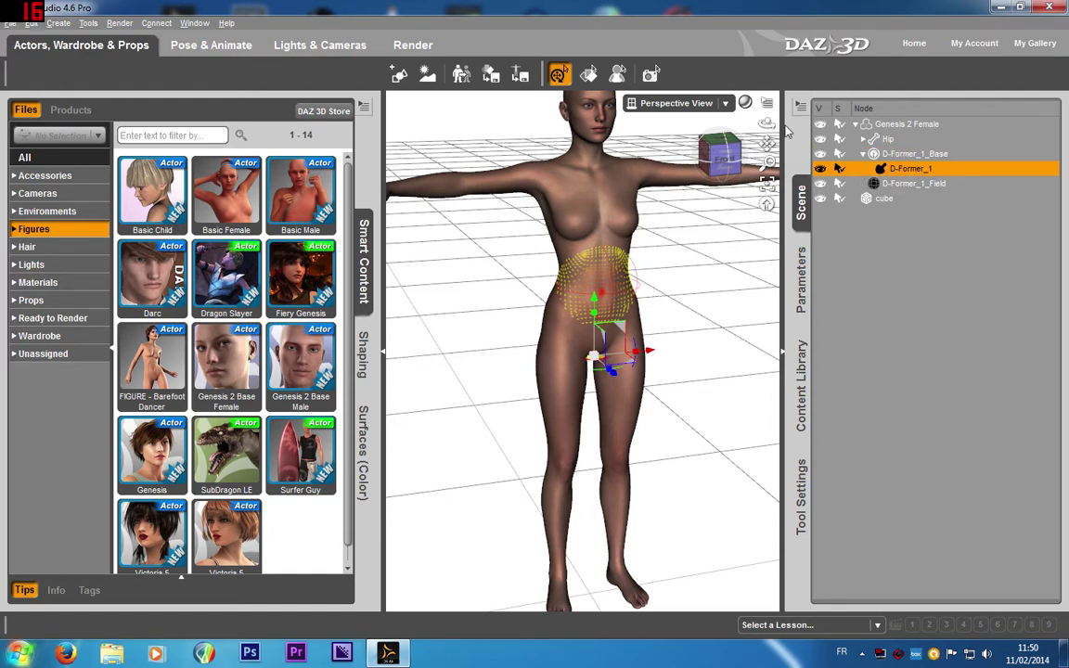
{"action": "left_click_drag", "start_coordinate": [721, 156], "coordinate": [767, 168]}
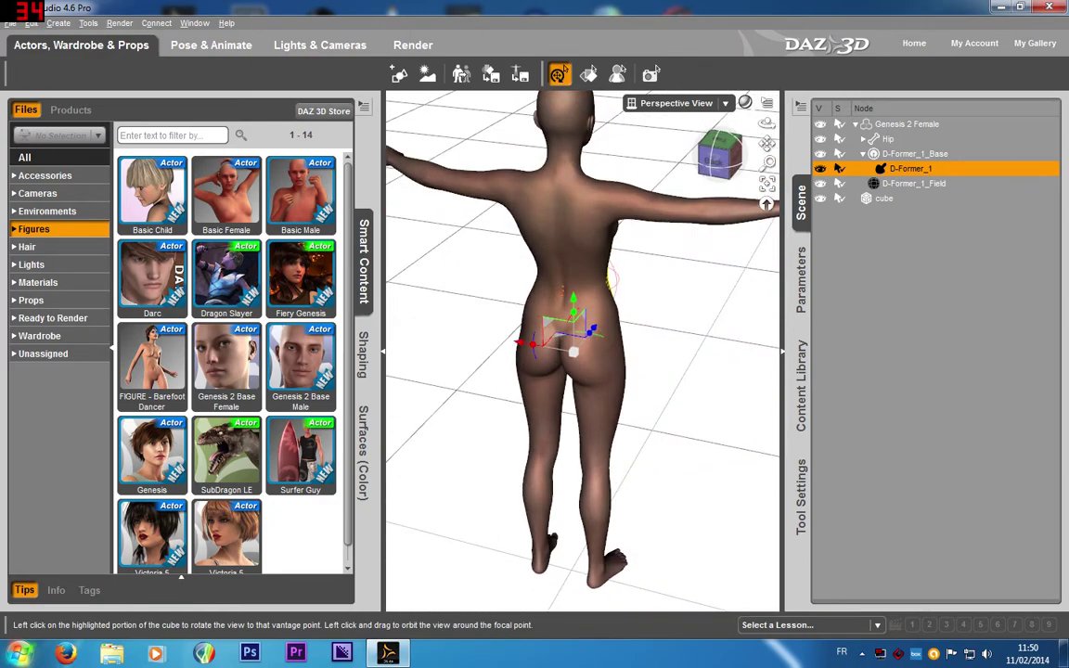
{"action": "left_click_drag", "start_coordinate": [575, 155], "coordinate": [736, 306]}
{"action": "left_click", "coordinate": [933, 188]}
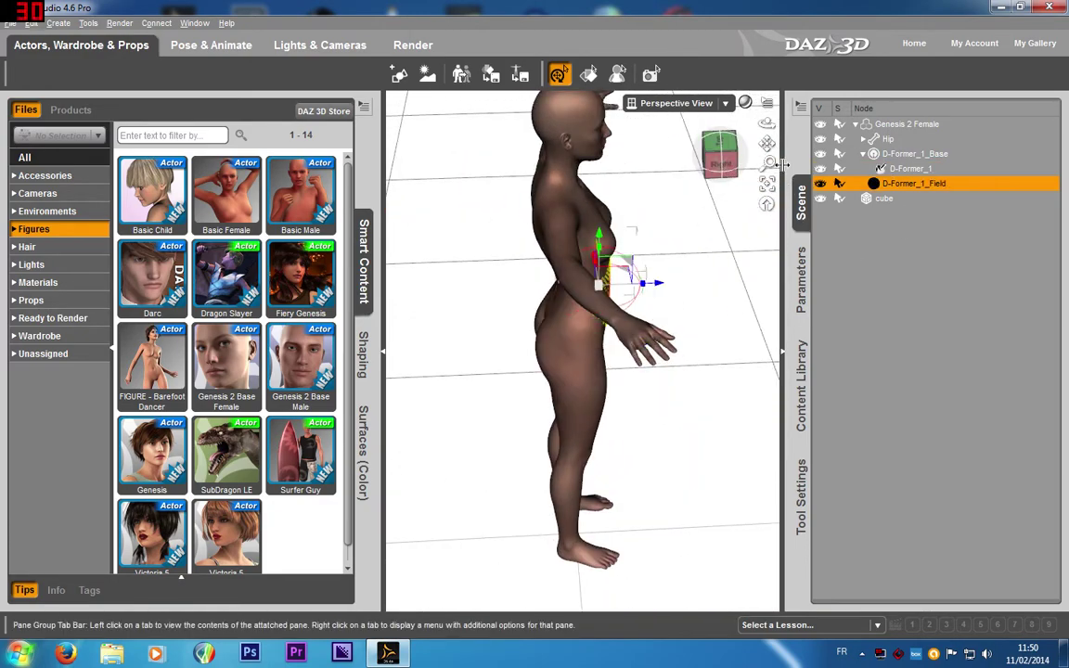
{"action": "mouse_move", "coordinate": [719, 162]}
{"action": "left_mouse_down"}
{"action": "mouse_move", "coordinate": [754, 156]}
{"action": "mouse_move", "coordinate": [719, 139]}
{"action": "mouse_move", "coordinate": [745, 156]}
{"action": "mouse_move", "coordinate": [766, 148]}
{"action": "mouse_move", "coordinate": [687, 158]}
{"action": "mouse_move", "coordinate": [722, 160]}
{"action": "left_mouse_up"}
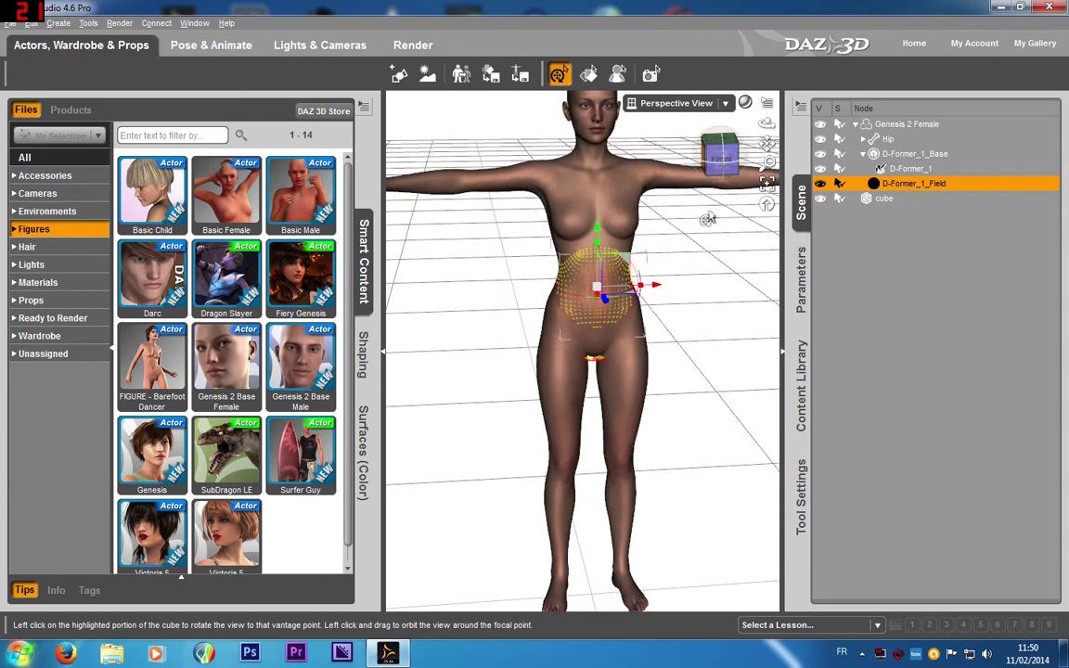
Step: Select D-Former_1 and move it forward to about 2.4 on Z to push the belly outward
{"action": "left_click", "coordinate": [908, 170]}
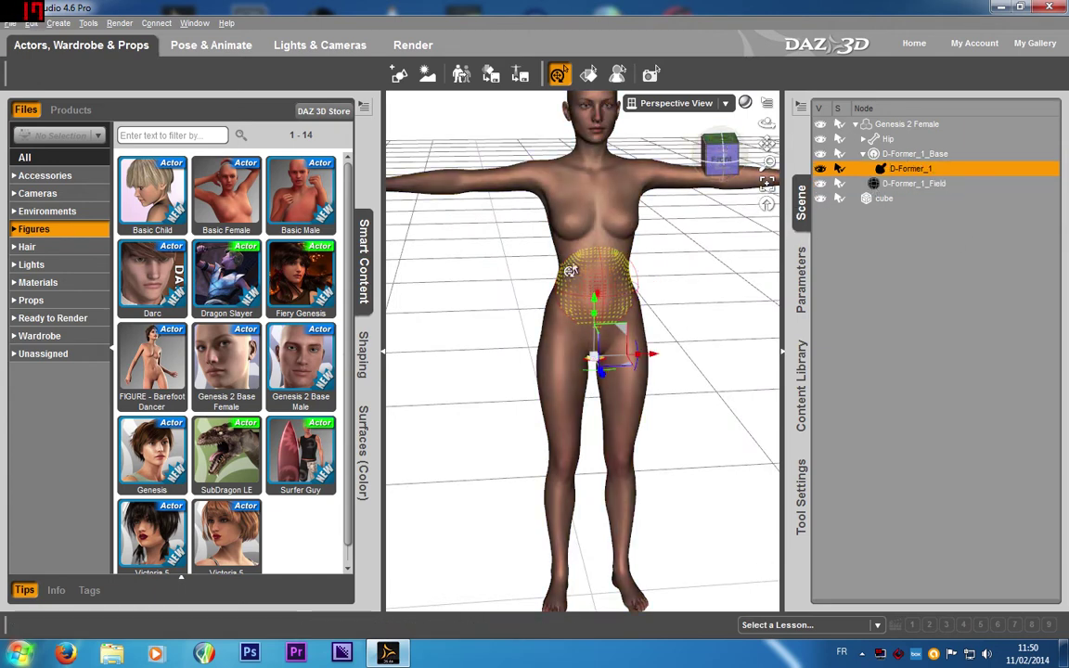
{"action": "scroll", "coordinate": [628, 266], "scroll_direction": "up", "scroll_amount": 1}
{"action": "left_click", "coordinate": [801, 278]}
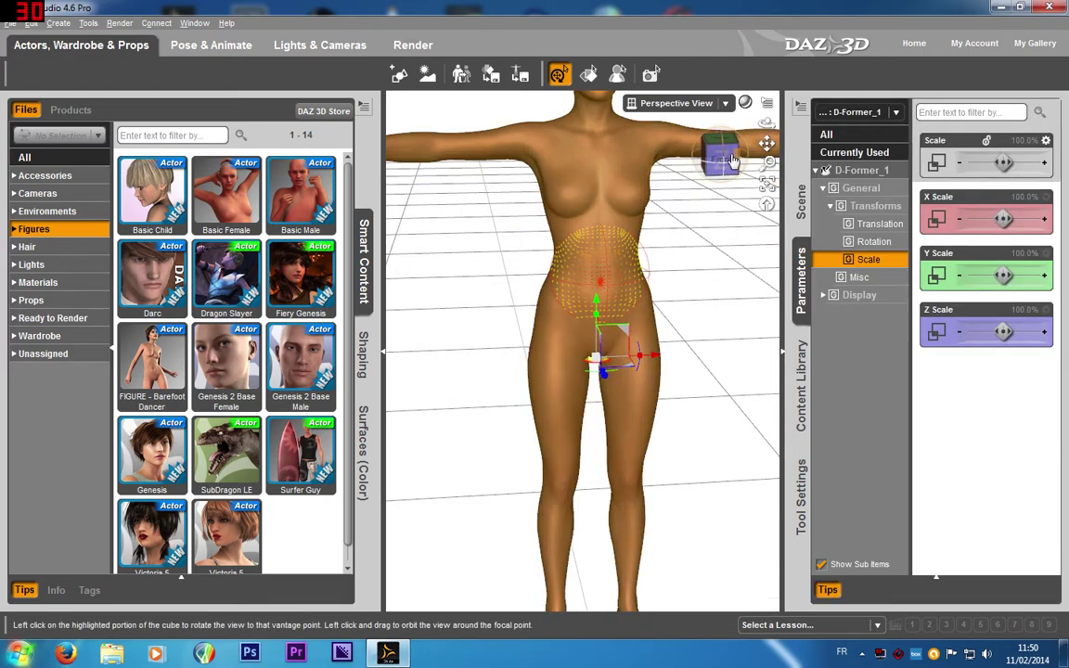
{"action": "mouse_move", "coordinate": [723, 159]}
{"action": "left_mouse_down"}
{"action": "mouse_move", "coordinate": [800, 168]}
{"action": "mouse_move", "coordinate": [728, 159]}
{"action": "left_mouse_up"}
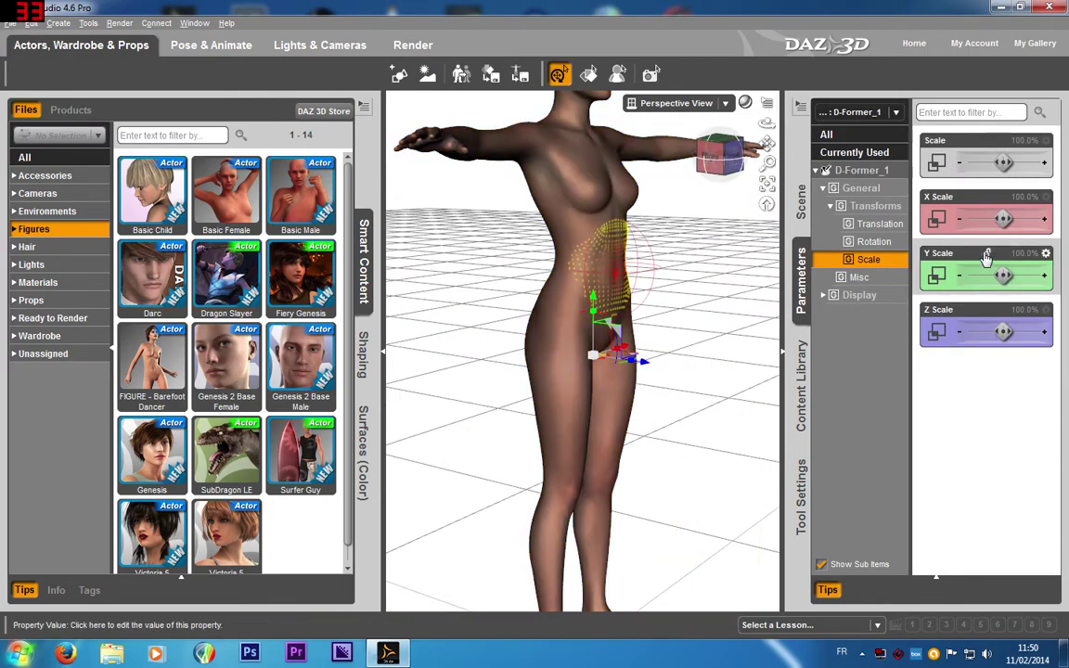
{"action": "left_click", "coordinate": [877, 224]}
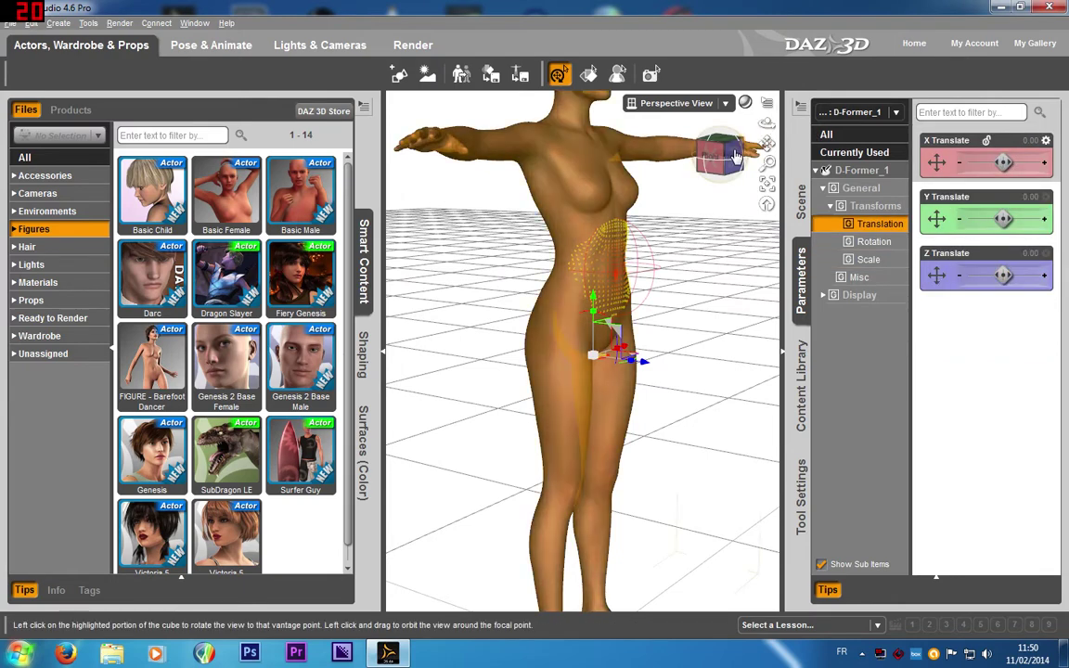
{"action": "left_click_drag", "start_coordinate": [733, 155], "coordinate": [682, 159]}
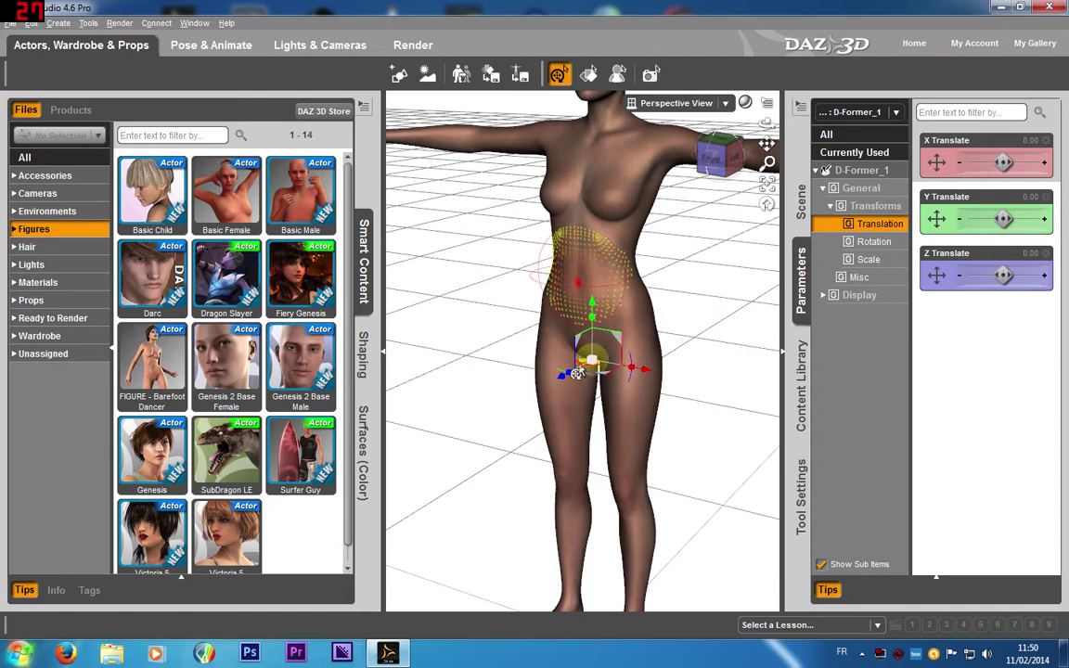
{"action": "mouse_move", "coordinate": [569, 376]}
{"action": "left_mouse_down"}
{"action": "mouse_move", "coordinate": [538, 393]}
{"action": "mouse_move", "coordinate": [560, 387]}
{"action": "left_mouse_up"}
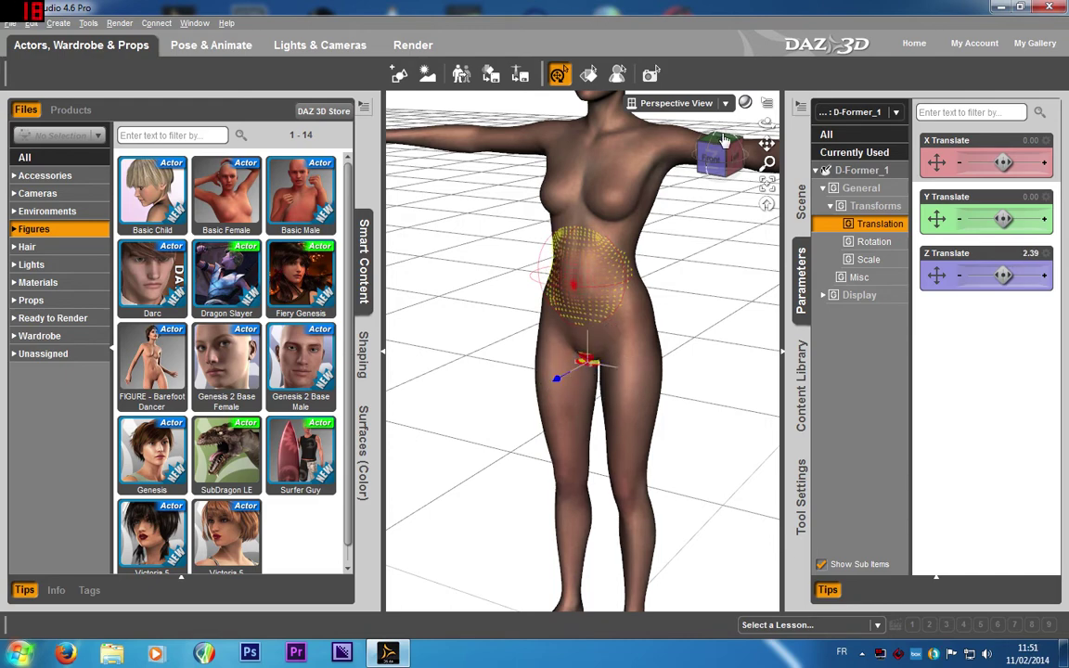
Step: Move D-Former_1 farther forward to about 5 on Z for a more rounded belly, checking the bulge from the side
{"action": "left_click_drag", "start_coordinate": [724, 139], "coordinate": [628, 251]}
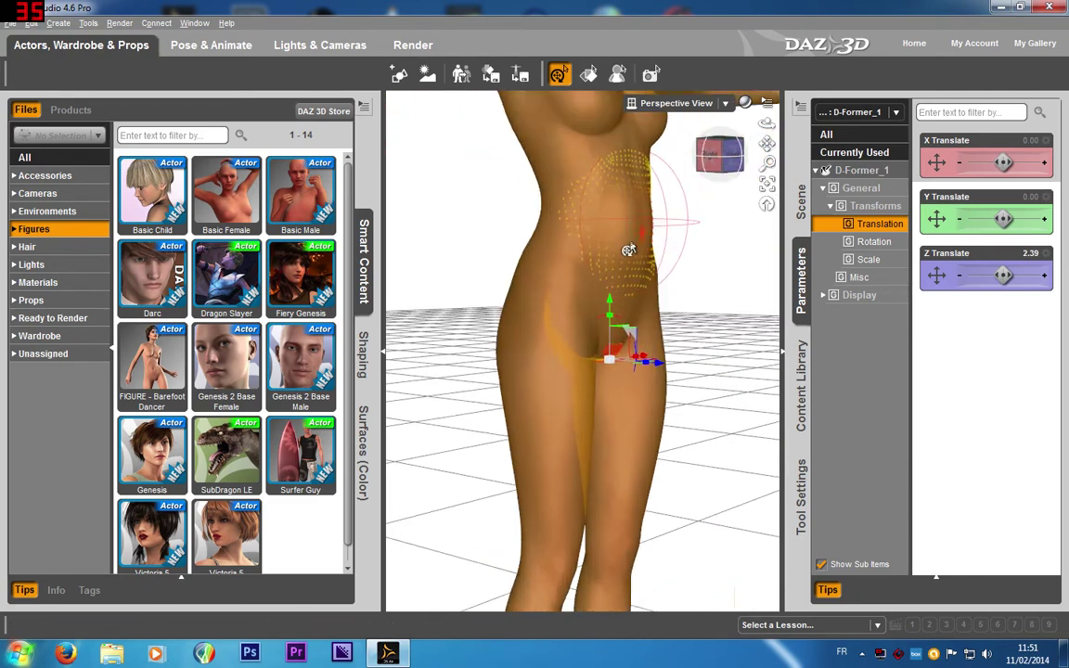
{"action": "left_click_drag", "start_coordinate": [723, 148], "coordinate": [656, 220]}
{"action": "scroll", "coordinate": [653, 223], "scroll_direction": "down", "scroll_amount": 3}
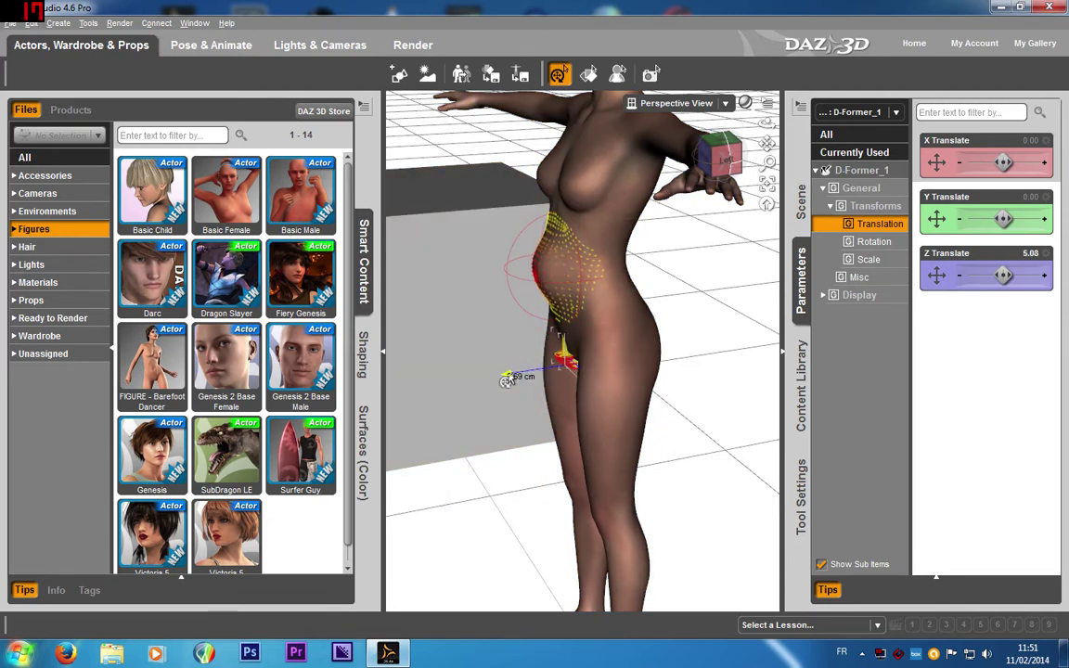
Step: Select D-Former_1_Field in the scene hierarchy and raise it to about 116 on Y over the belly
{"action": "left_click", "coordinate": [801, 200]}
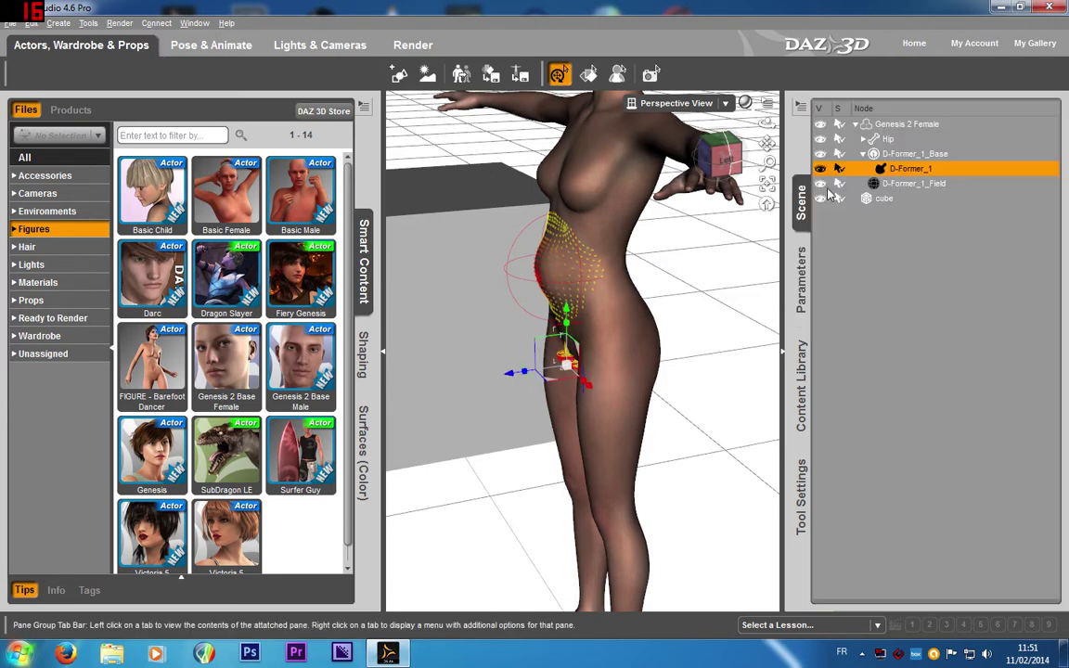
{"action": "left_click", "coordinate": [898, 184]}
{"action": "left_click", "coordinate": [802, 270]}
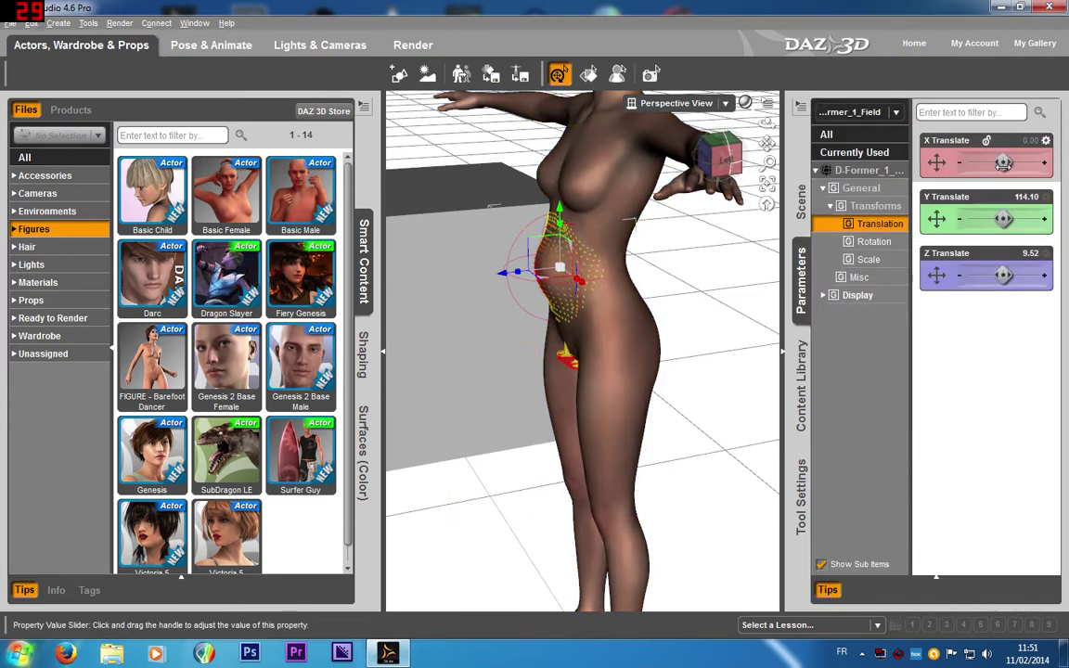
{"action": "left_click_drag", "start_coordinate": [560, 215], "coordinate": [557, 204]}
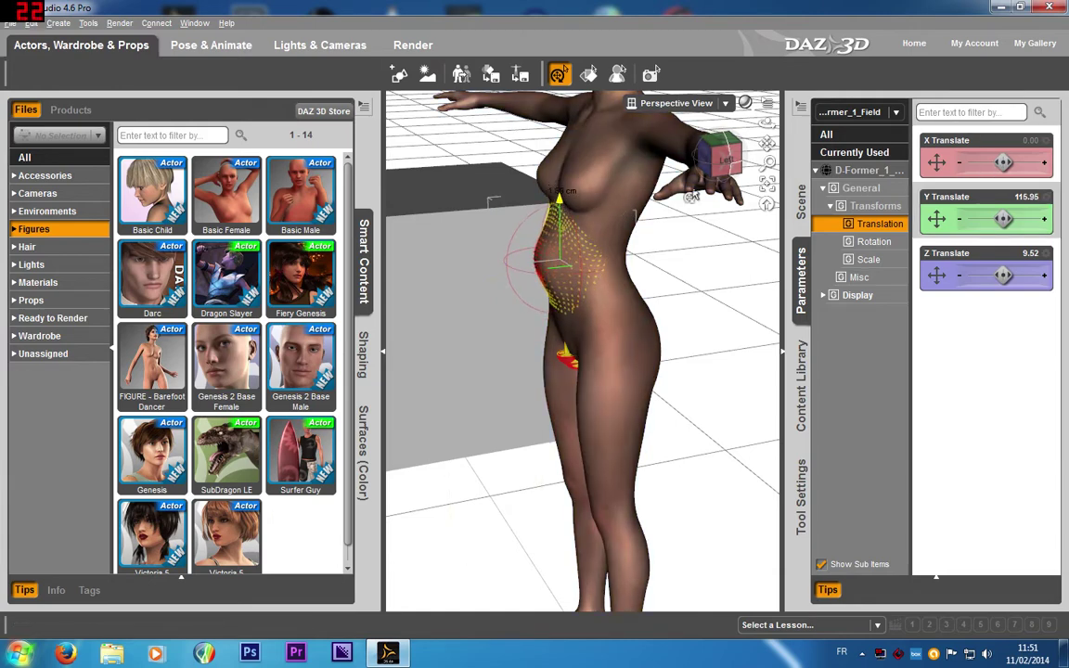
{"action": "mouse_move", "coordinate": [719, 159]}
{"action": "left_mouse_down"}
{"action": "mouse_move", "coordinate": [816, 156]}
{"action": "mouse_move", "coordinate": [664, 160]}
{"action": "mouse_move", "coordinate": [731, 156]}
{"action": "mouse_move", "coordinate": [716, 155]}
{"action": "left_mouse_up"}
{"action": "scroll", "coordinate": [593, 292], "scroll_direction": "down", "scroll_amount": 3}
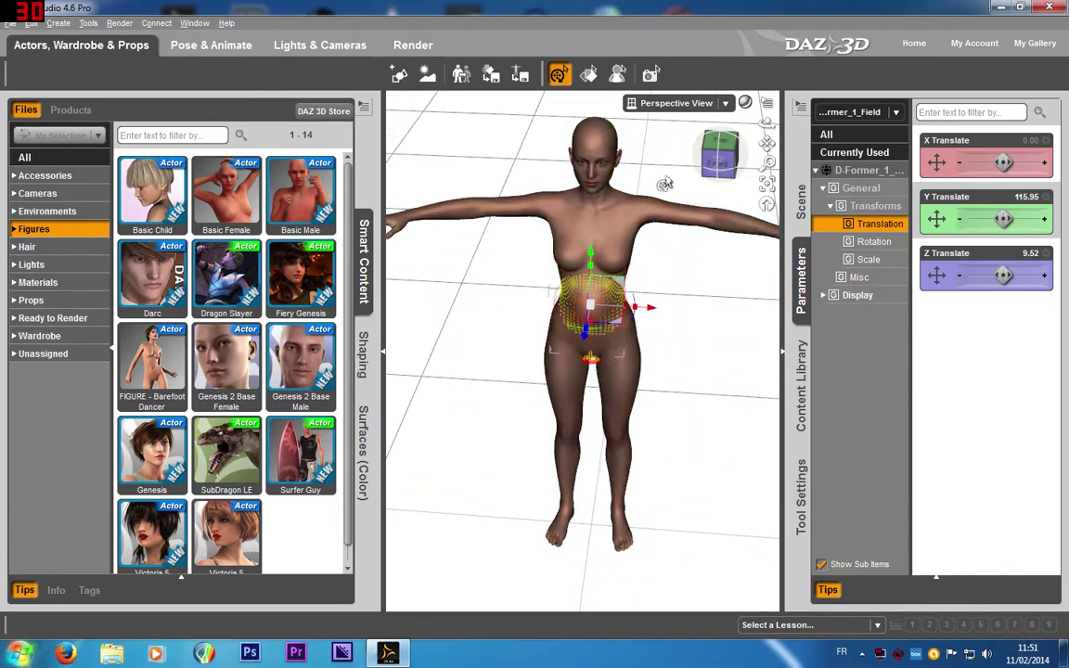
{"action": "scroll", "coordinate": [602, 529], "scroll_direction": "down", "scroll_amount": 1}
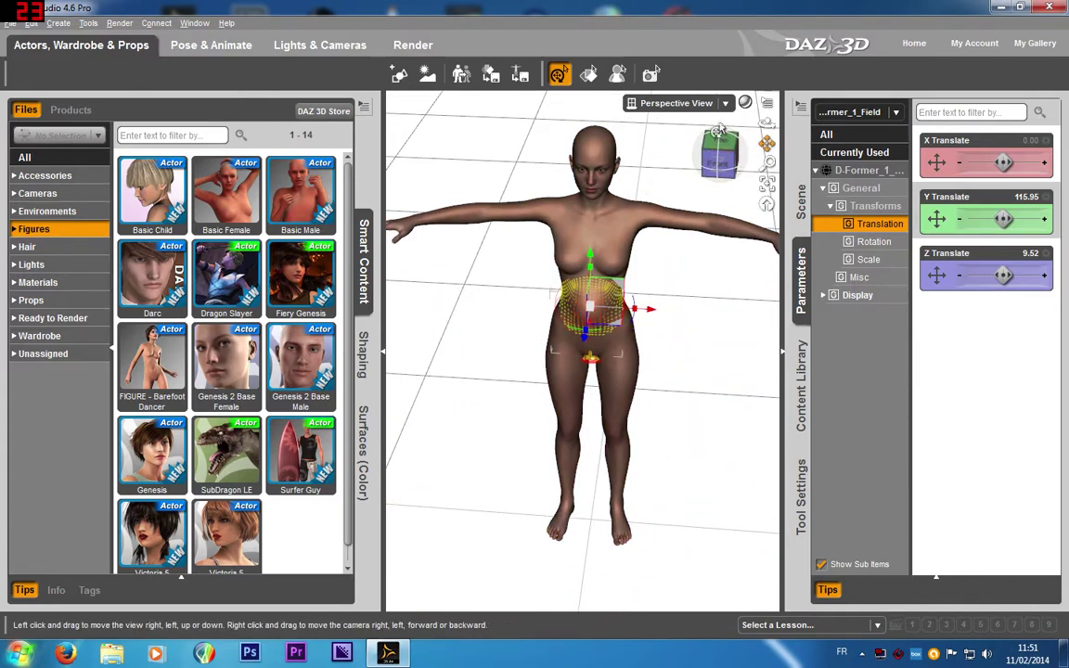
{"action": "left_click", "coordinate": [59, 23]}
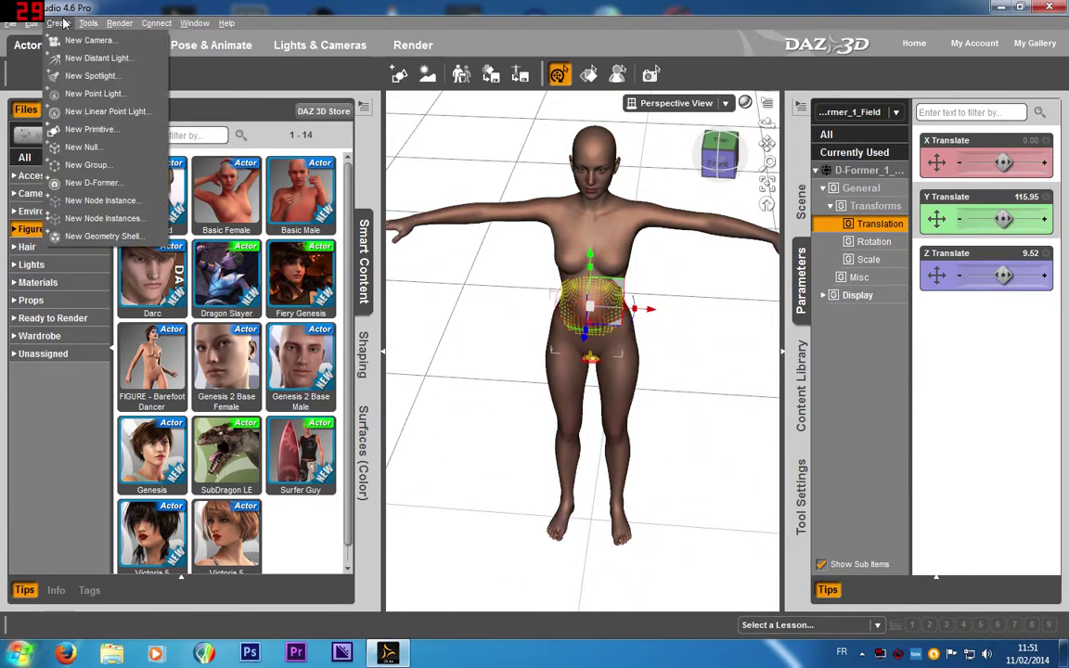
{"action": "left_click", "coordinate": [62, 11]}
{"action": "left_click", "coordinate": [55, 23]}
{"action": "left_click_drag", "start_coordinate": [719, 167], "coordinate": [674, 169]}
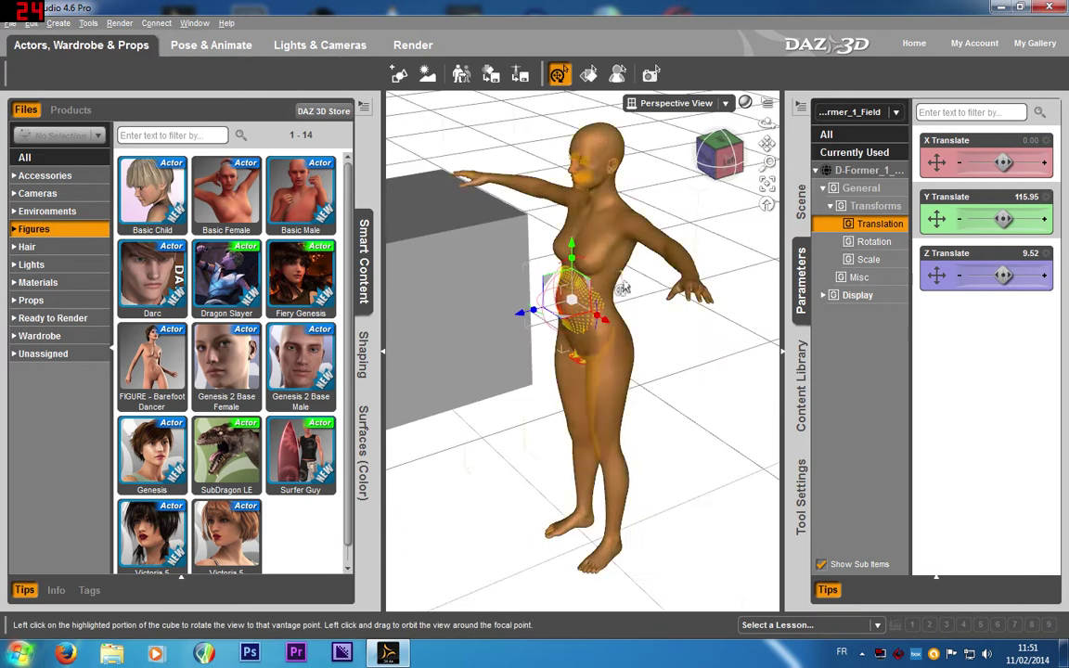
{"action": "scroll", "coordinate": [615, 280], "scroll_direction": "up", "scroll_amount": 5}
{"action": "left_click_drag", "start_coordinate": [613, 280], "coordinate": [568, 257]}
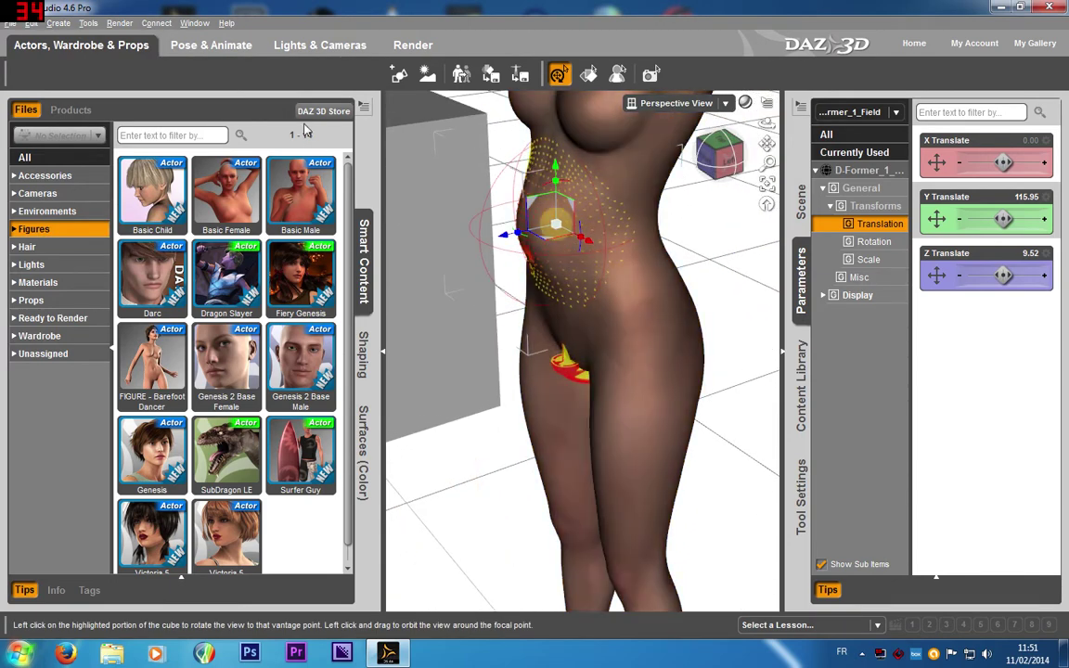
{"action": "left_click", "coordinate": [58, 22]}
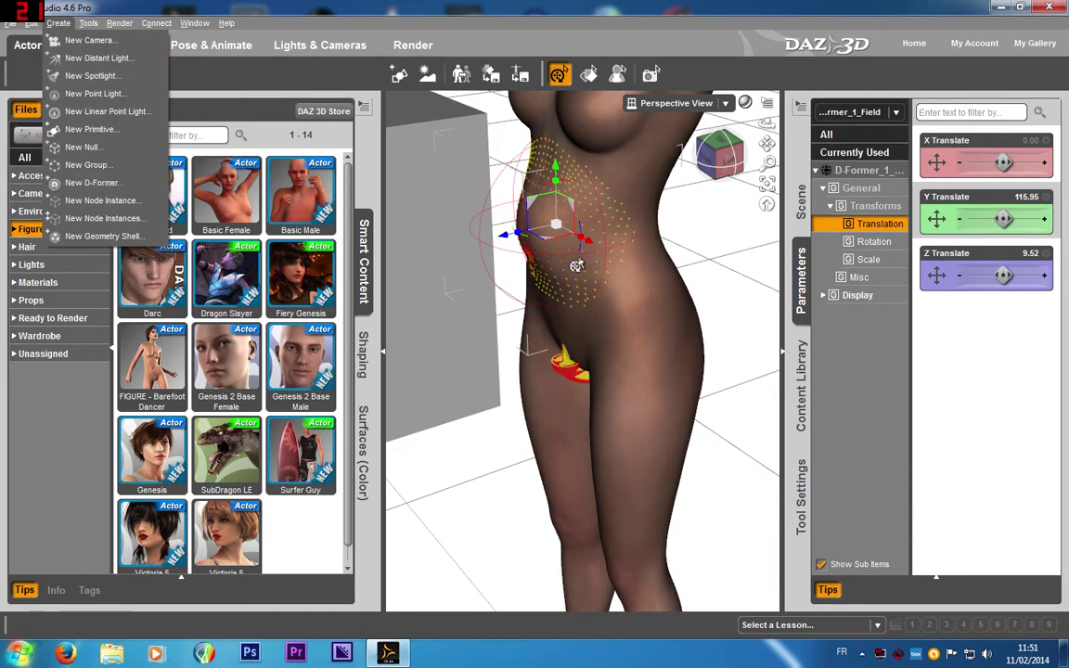
Step: Examine the deformed belly and its field from the front and side, both close up and with the whole figure in view
{"action": "middle_click_drag", "start_coordinate": [628, 199], "coordinate": [691, 200]}
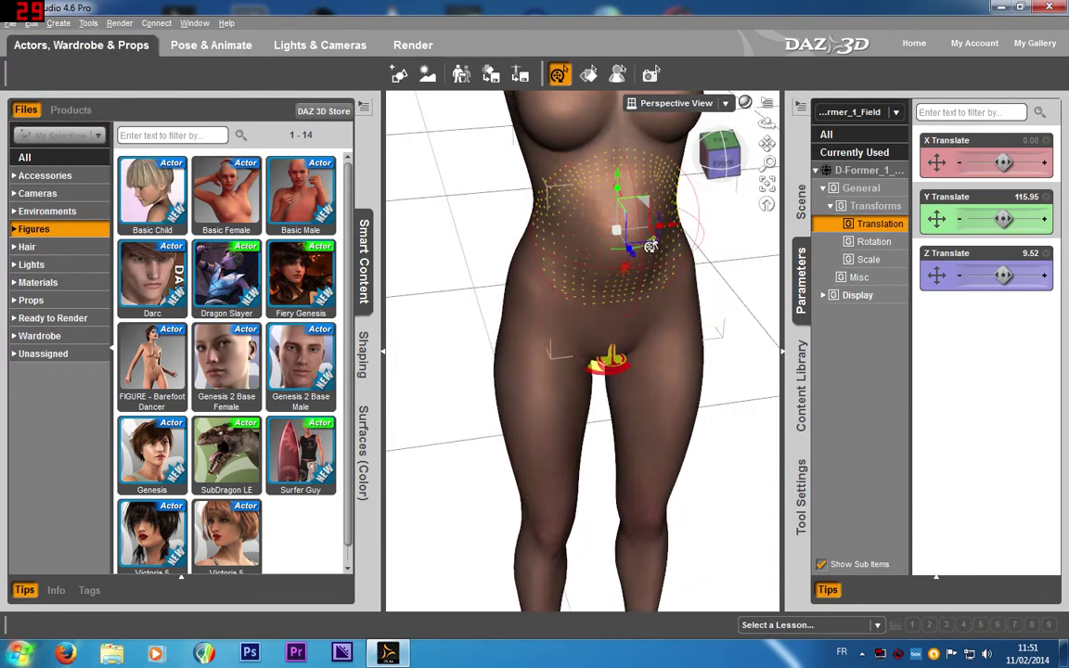
{"action": "scroll", "coordinate": [651, 245], "scroll_direction": "down", "scroll_amount": 4}
{"action": "left_click_drag", "start_coordinate": [763, 145], "coordinate": [852, 139]}
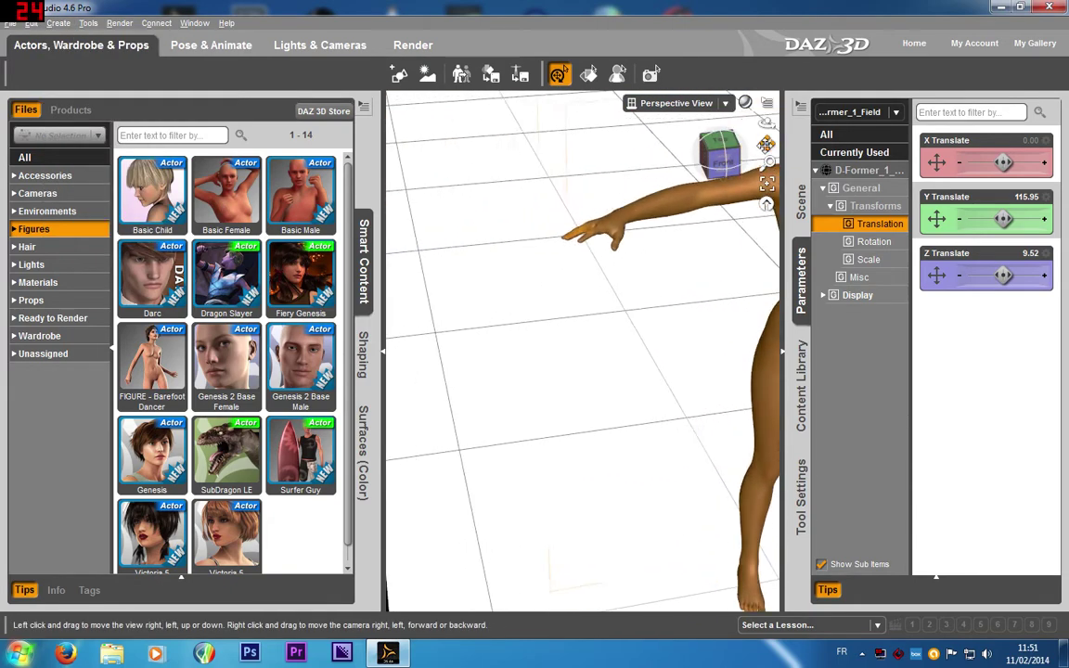
{"action": "left_click", "coordinate": [767, 182]}
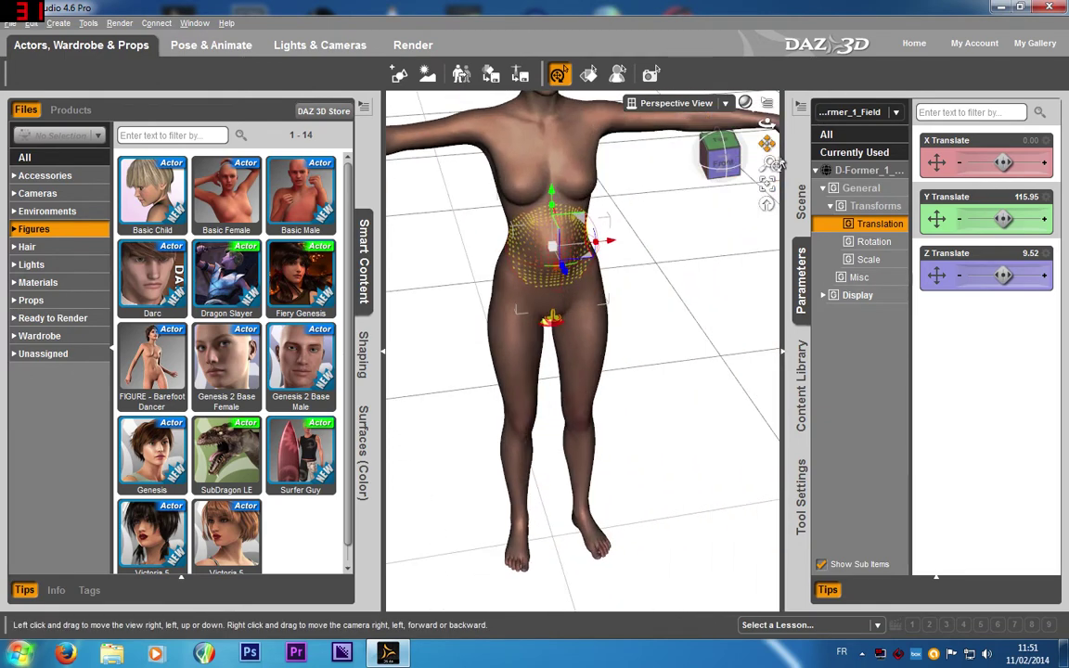
{"action": "left_click_drag", "start_coordinate": [766, 144], "coordinate": [851, 188]}
{"action": "scroll", "coordinate": [634, 238], "scroll_direction": "up", "scroll_amount": 3}
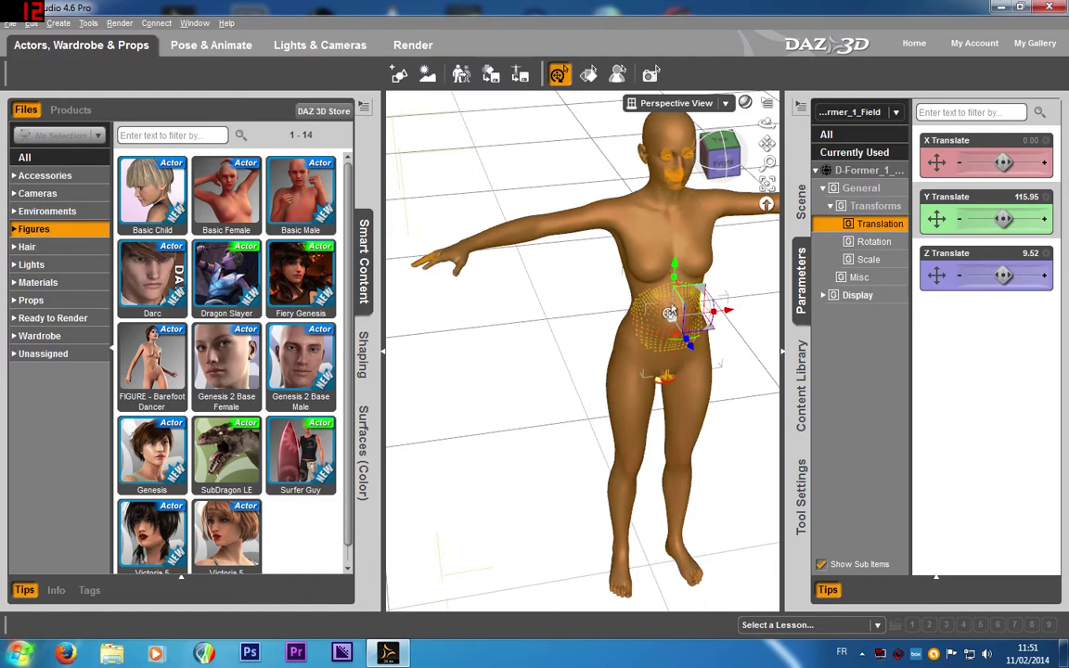
{"action": "scroll", "coordinate": [668, 314], "scroll_direction": "up", "scroll_amount": 5}
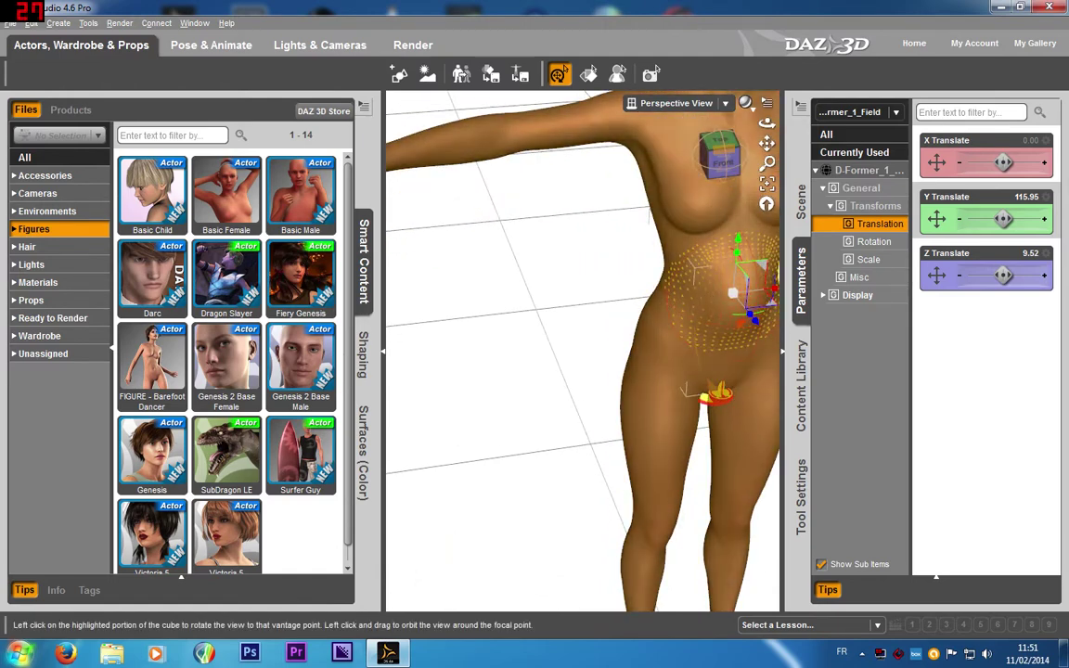
{"action": "left_click_drag", "start_coordinate": [721, 160], "coordinate": [559, 220]}
{"action": "scroll", "coordinate": [595, 248], "scroll_direction": "down", "scroll_amount": 3}
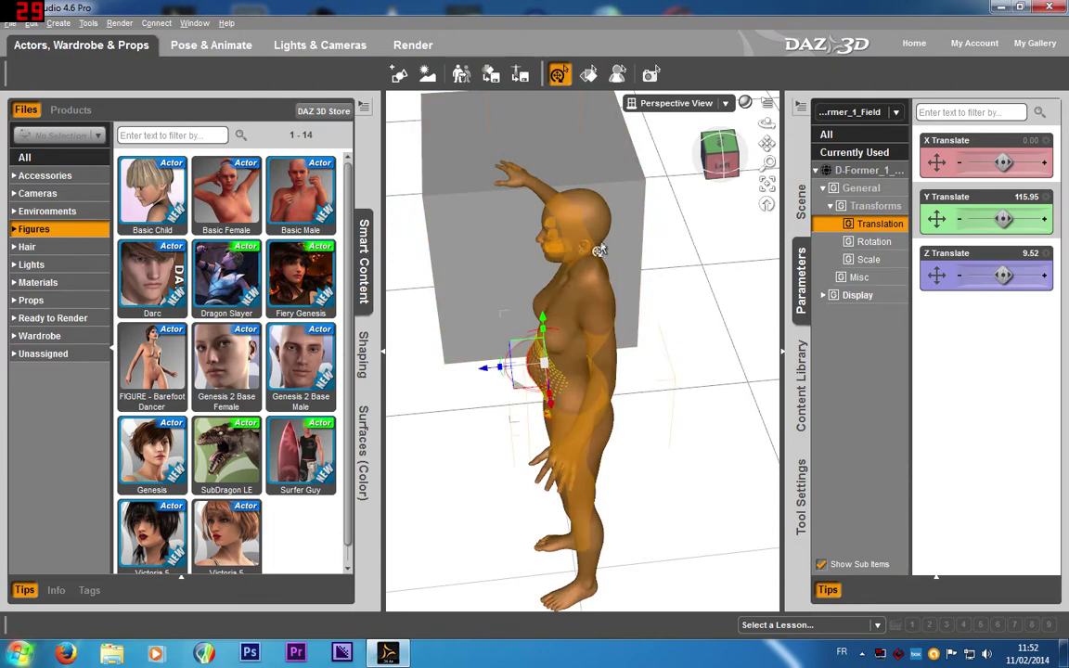
{"action": "left_click_drag", "start_coordinate": [563, 365], "coordinate": [683, 267]}
{"action": "scroll", "coordinate": [684, 271], "scroll_direction": "down", "scroll_amount": 3}
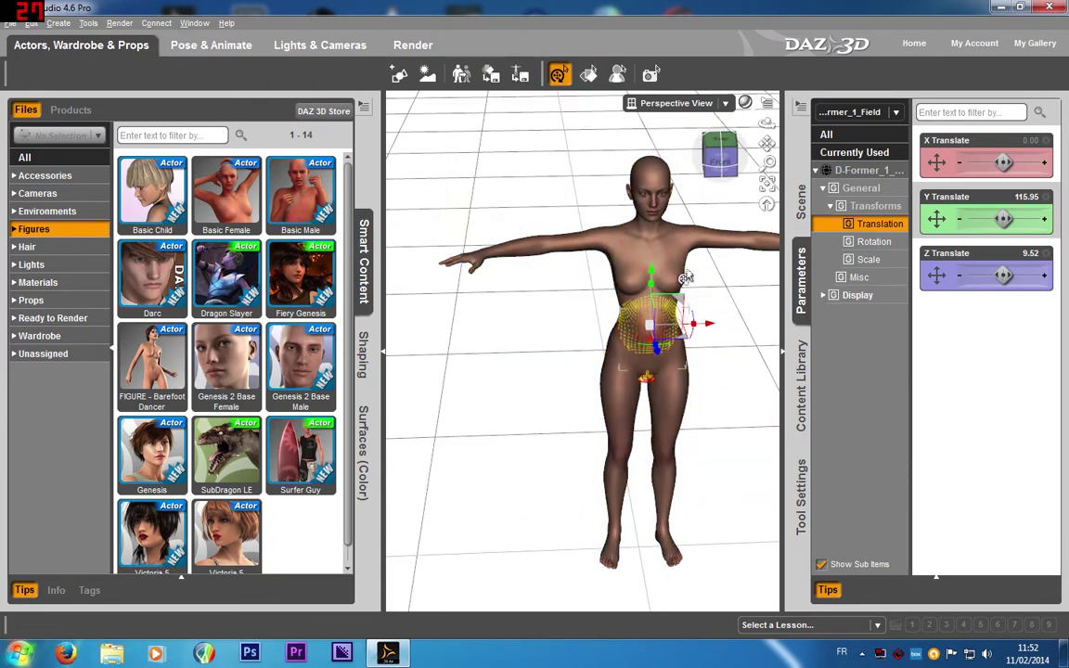
{"action": "left_click_drag", "start_coordinate": [722, 161], "coordinate": [769, 143]}
{"action": "scroll", "coordinate": [605, 312], "scroll_direction": "down", "scroll_amount": 1}
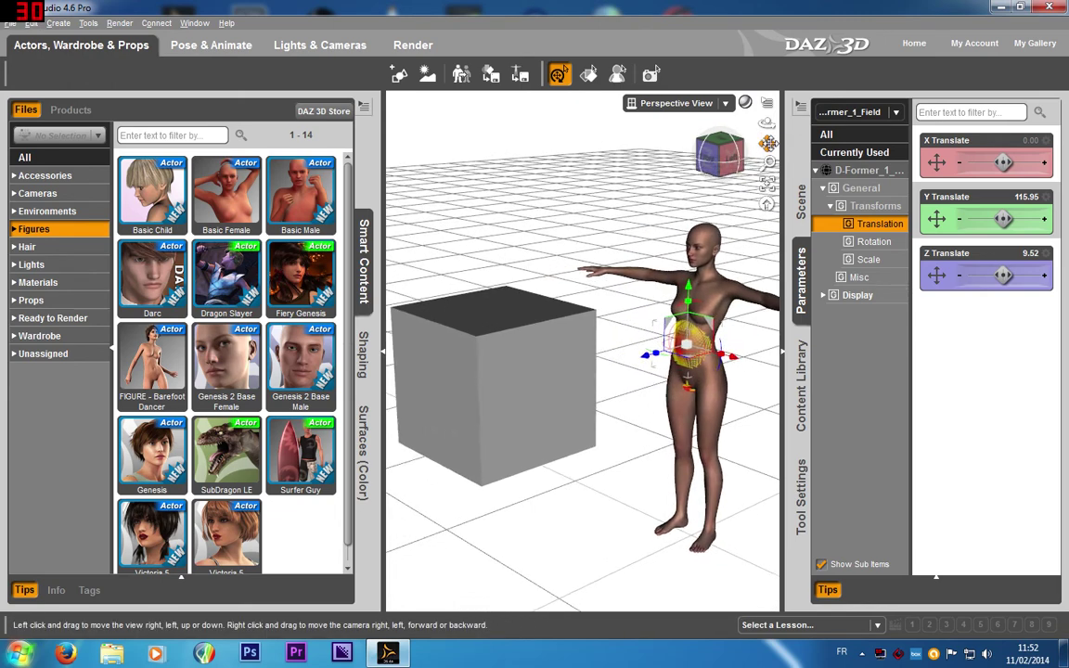
{"action": "scroll", "coordinate": [688, 298], "scroll_direction": "up", "scroll_amount": 1}
{"action": "scroll", "coordinate": [689, 299], "scroll_direction": "down", "scroll_amount": 2}
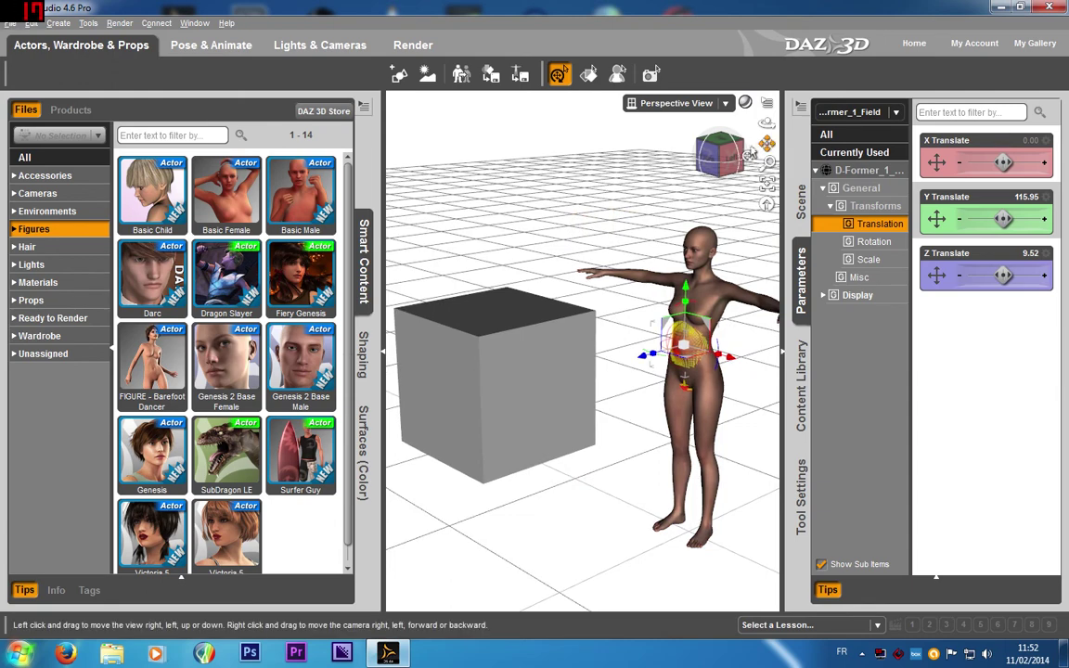
{"action": "mouse_move", "coordinate": [726, 156]}
{"action": "left_mouse_down"}
{"action": "mouse_move", "coordinate": [748, 163]}
{"action": "mouse_move", "coordinate": [733, 156]}
{"action": "left_mouse_up"}
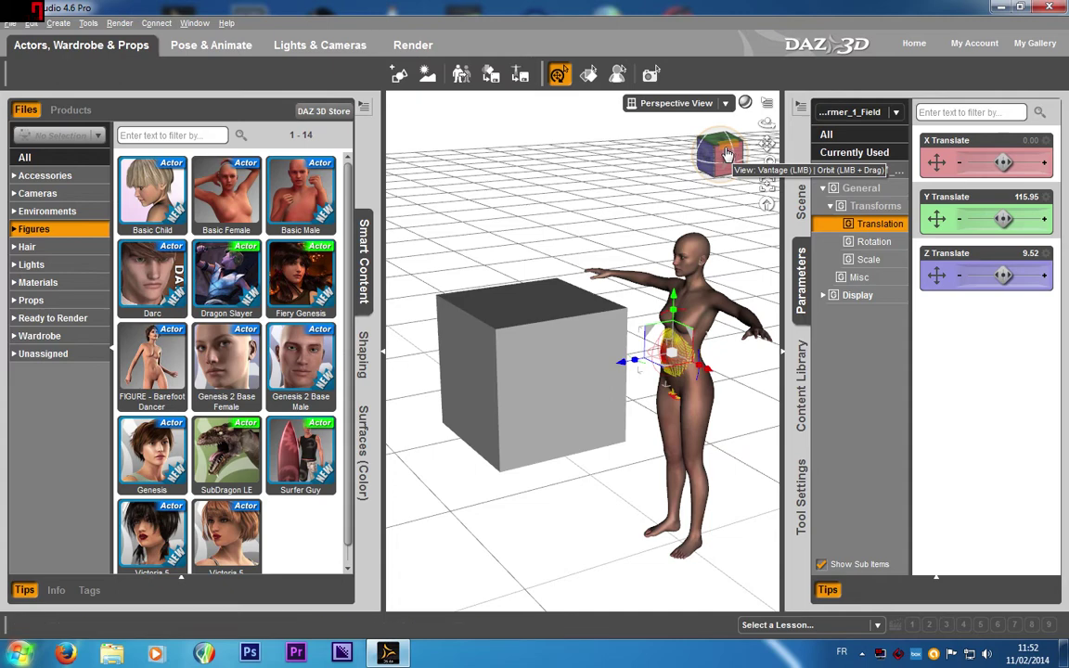
{"action": "left_click_drag", "start_coordinate": [727, 154], "coordinate": [739, 116]}
{"action": "left_click_drag", "start_coordinate": [736, 223], "coordinate": [717, 161]}
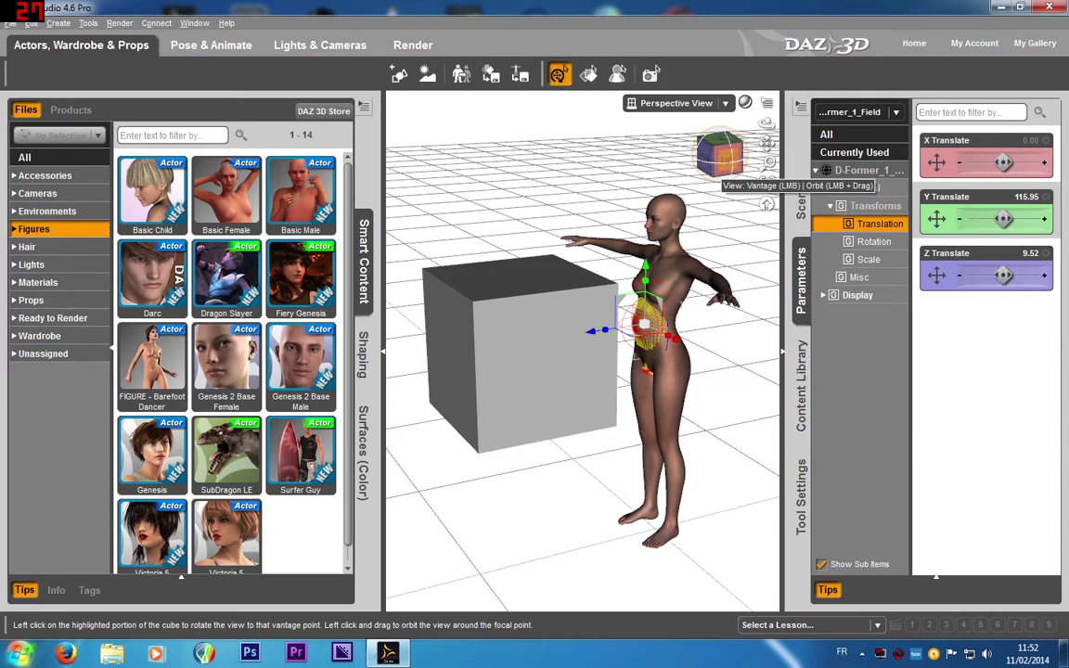
{"action": "mouse_move", "coordinate": [719, 163]}
{"action": "left_mouse_down"}
{"action": "mouse_move", "coordinate": [754, 163]}
{"action": "mouse_move", "coordinate": [696, 158]}
{"action": "mouse_move", "coordinate": [726, 163]}
{"action": "left_mouse_up"}
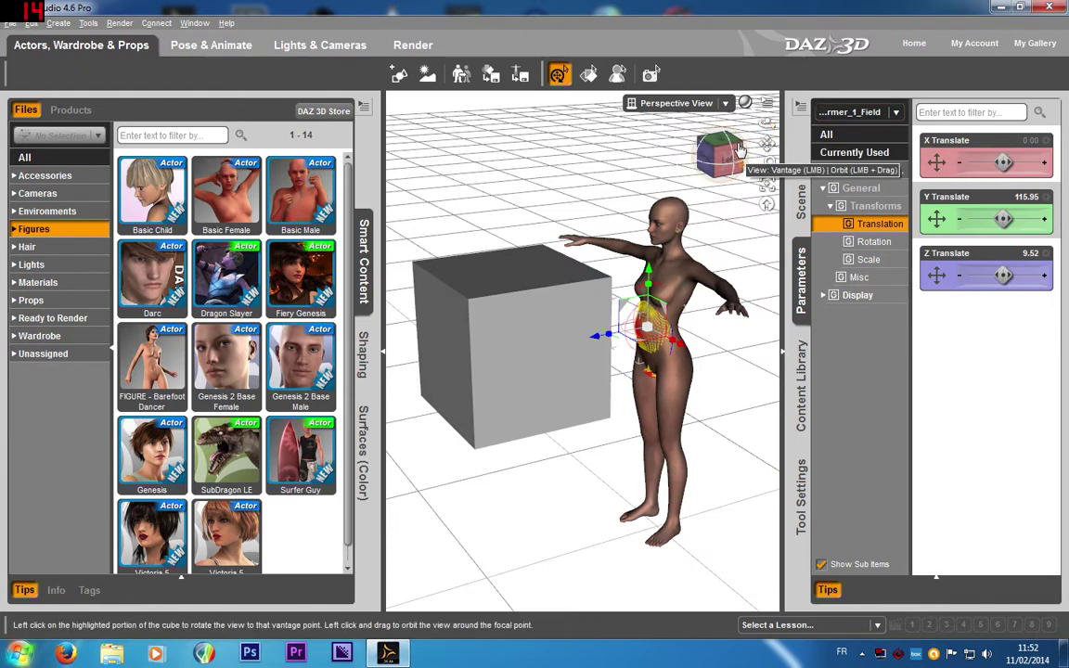
Step: Inspect the belly's rounded profile up close and compare it from several angles around the figure
{"action": "left_click_drag", "start_coordinate": [767, 144], "coordinate": [714, 226]}
{"action": "scroll", "coordinate": [683, 251], "scroll_direction": "up", "scroll_amount": 10}
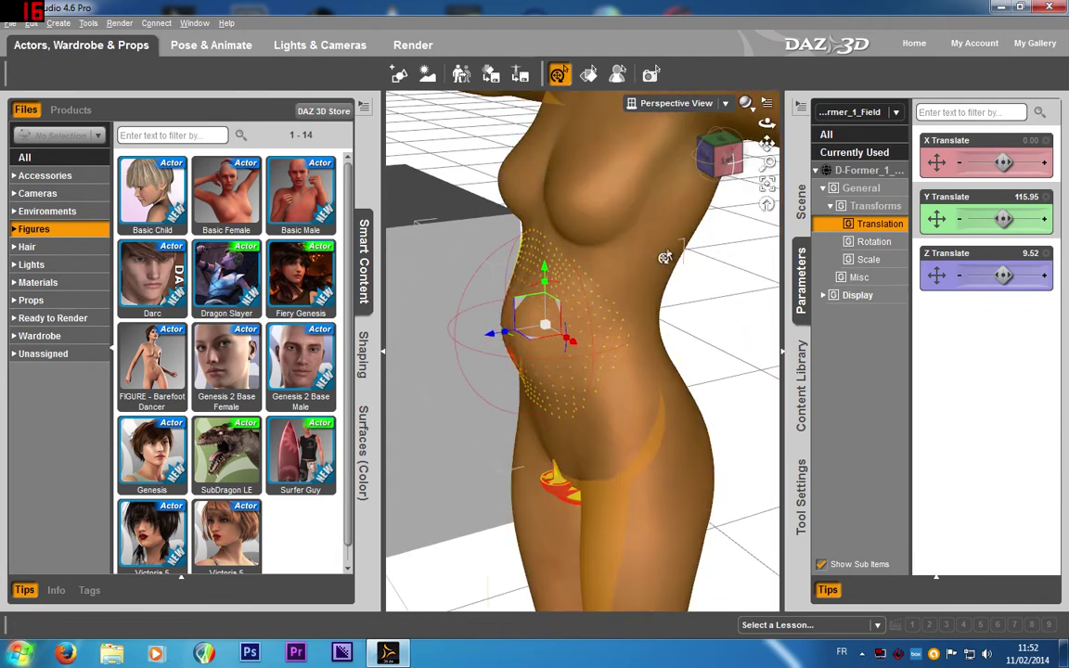
{"action": "scroll", "coordinate": [666, 255], "scroll_direction": "up", "scroll_amount": 3}
{"action": "scroll", "coordinate": [669, 279], "scroll_direction": "down", "scroll_amount": 10}
{"action": "scroll", "coordinate": [663, 282], "scroll_direction": "up", "scroll_amount": 1}
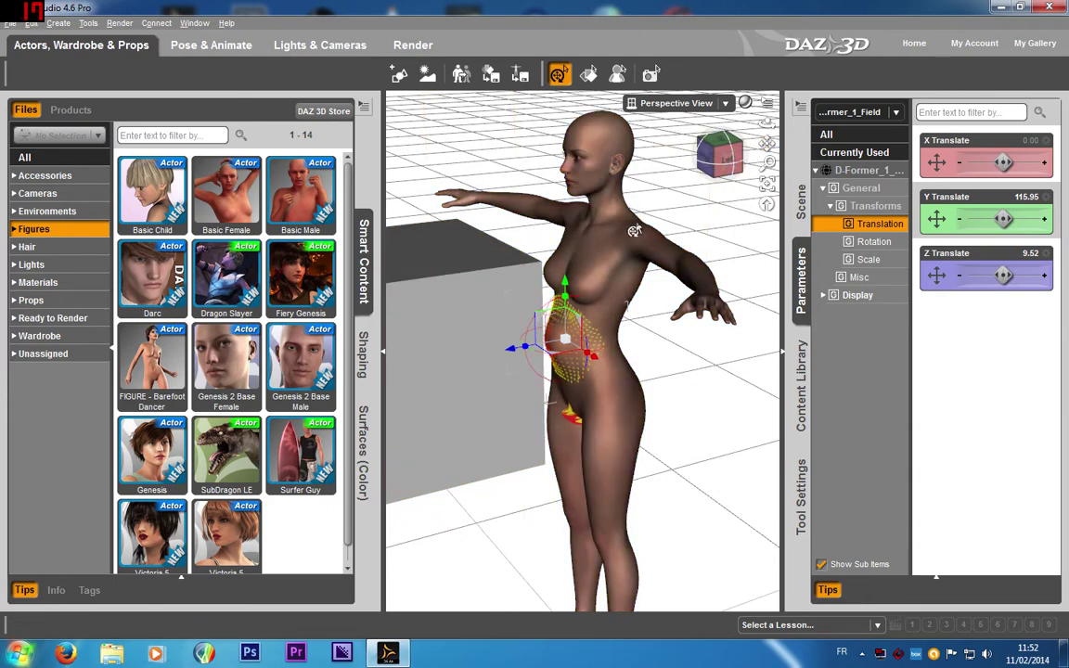
{"action": "scroll", "coordinate": [613, 233], "scroll_direction": "up", "scroll_amount": 2}
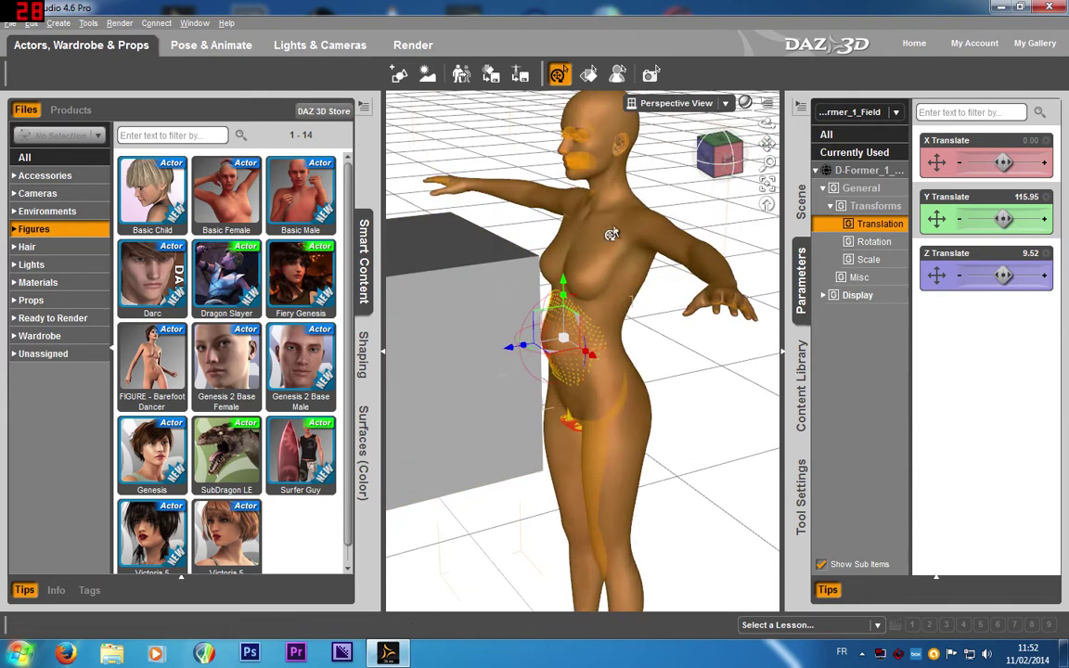
{"action": "left_click_drag", "start_coordinate": [722, 160], "coordinate": [778, 167]}
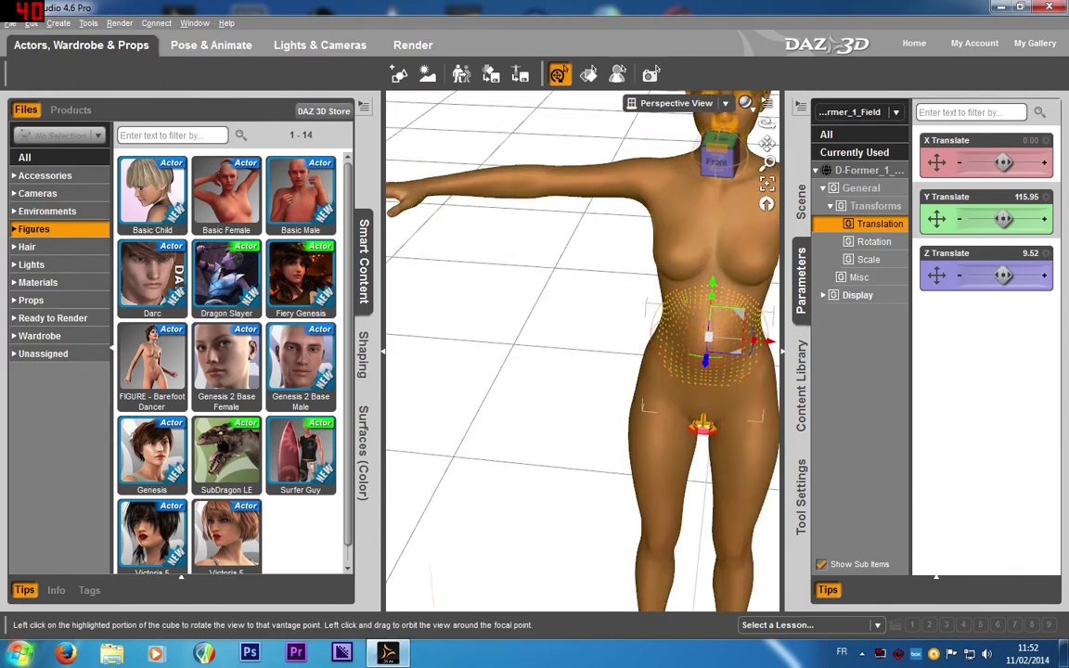
{"action": "left_click_drag", "start_coordinate": [721, 152], "coordinate": [666, 174]}
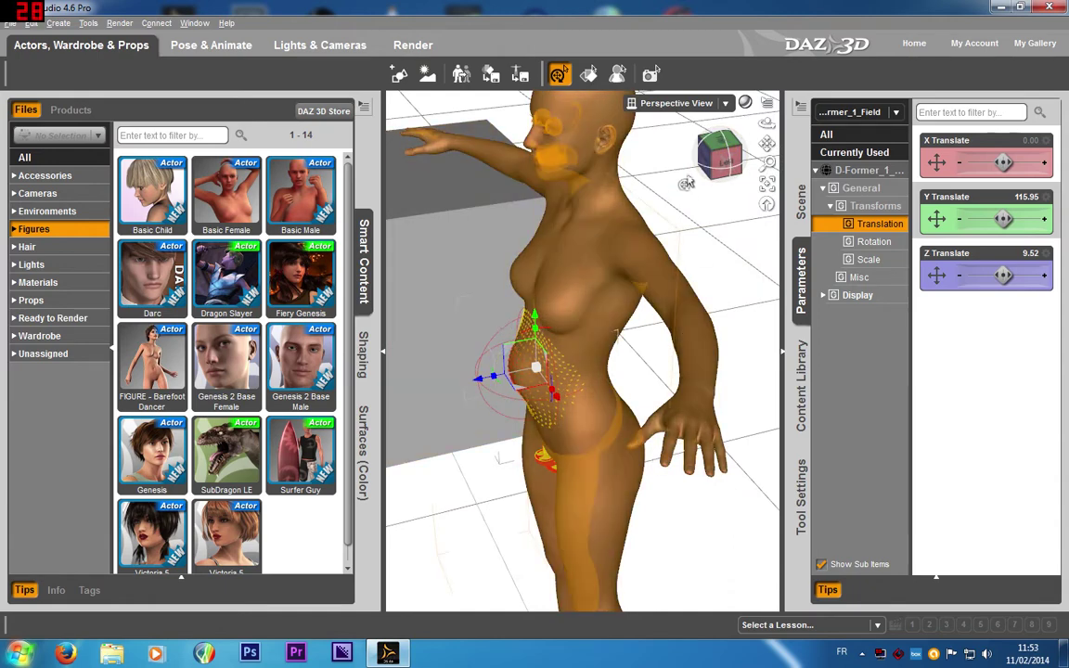
{"action": "left_click_drag", "start_coordinate": [687, 183], "coordinate": [604, 309]}
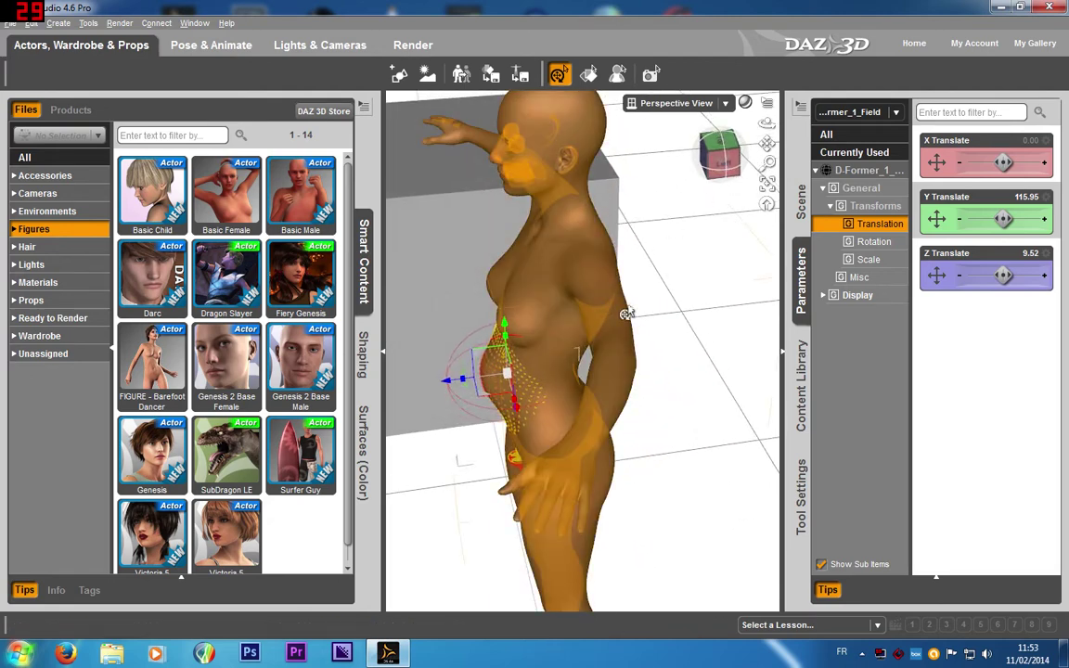
{"action": "left_click_drag", "start_coordinate": [702, 158], "coordinate": [881, 149]}
{"action": "scroll", "coordinate": [709, 230], "scroll_direction": "down", "scroll_amount": 2}
{"action": "scroll", "coordinate": [613, 351], "scroll_direction": "down", "scroll_amount": 3}
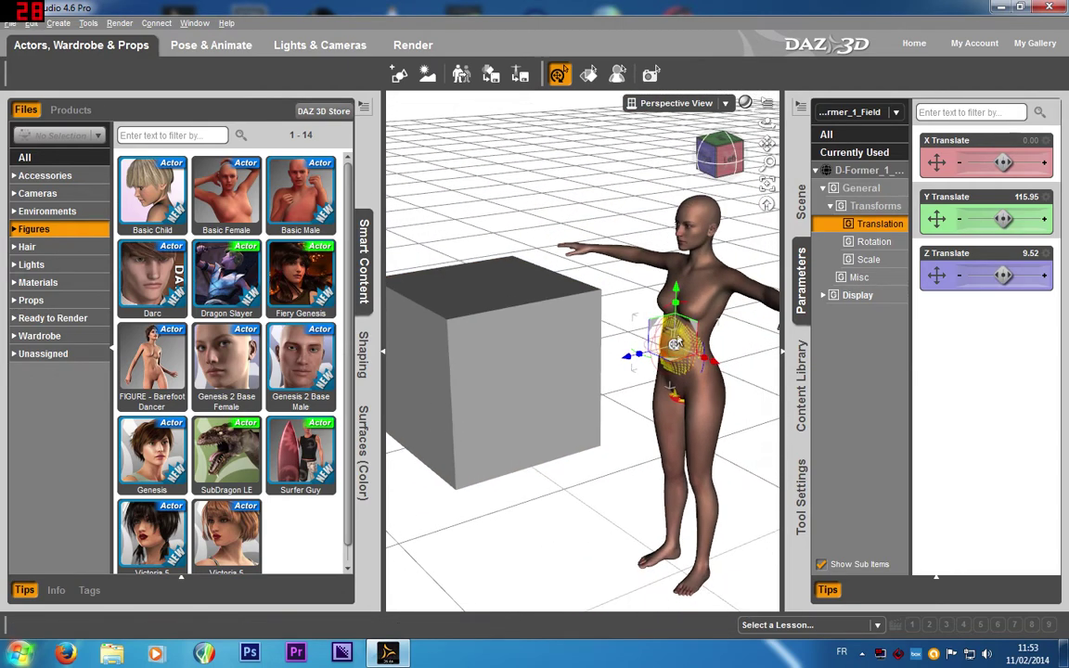
{"action": "scroll", "coordinate": [677, 342], "scroll_direction": "down", "scroll_amount": 1}
{"action": "mouse_move", "coordinate": [728, 165]}
{"action": "left_mouse_down"}
{"action": "mouse_move", "coordinate": [704, 194]}
{"action": "mouse_move", "coordinate": [724, 163]}
{"action": "left_mouse_up"}
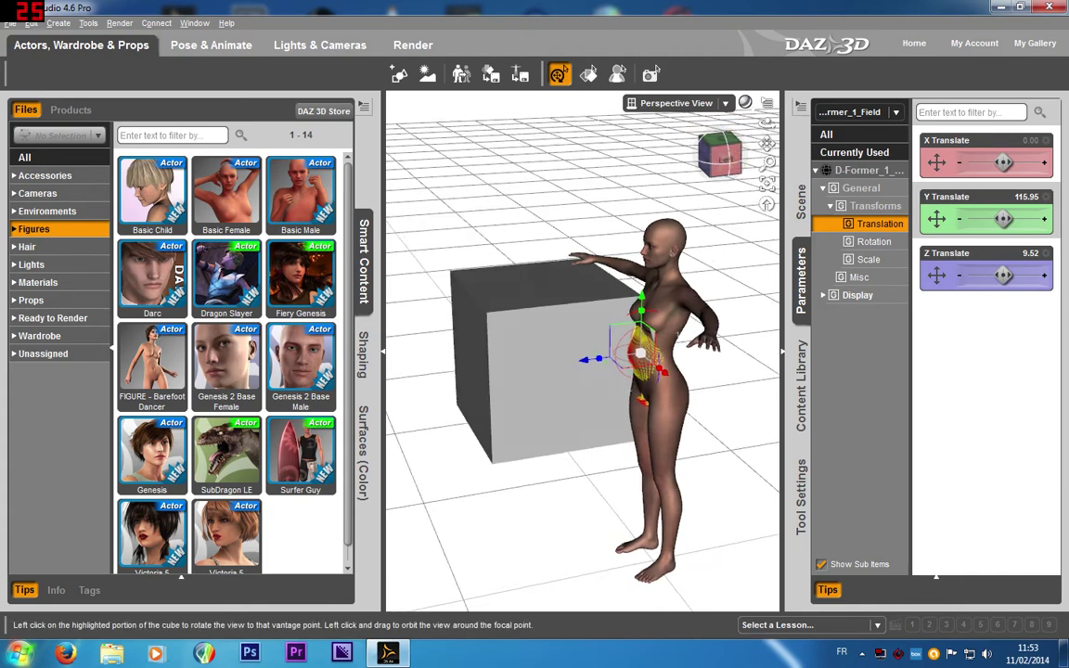
{"action": "left_click_drag", "start_coordinate": [641, 183], "coordinate": [622, 194]}
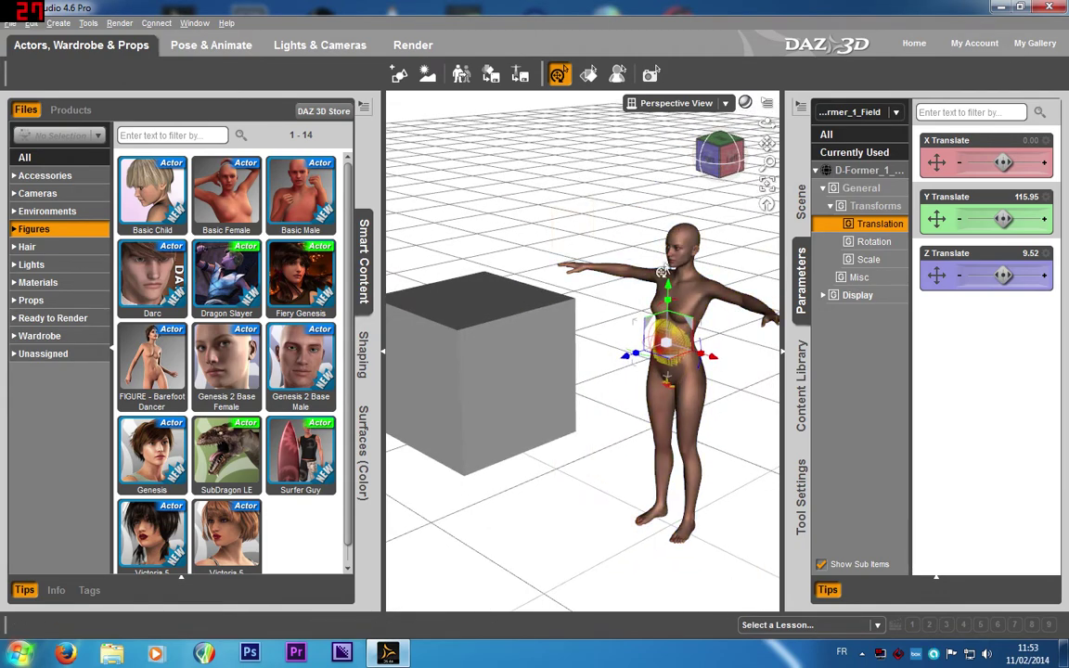
Step: Select the Genesis 2 Female figure, browse its compatible Figures and Hair content, and check the belly without the field points
{"action": "left_click", "coordinate": [618, 263]}
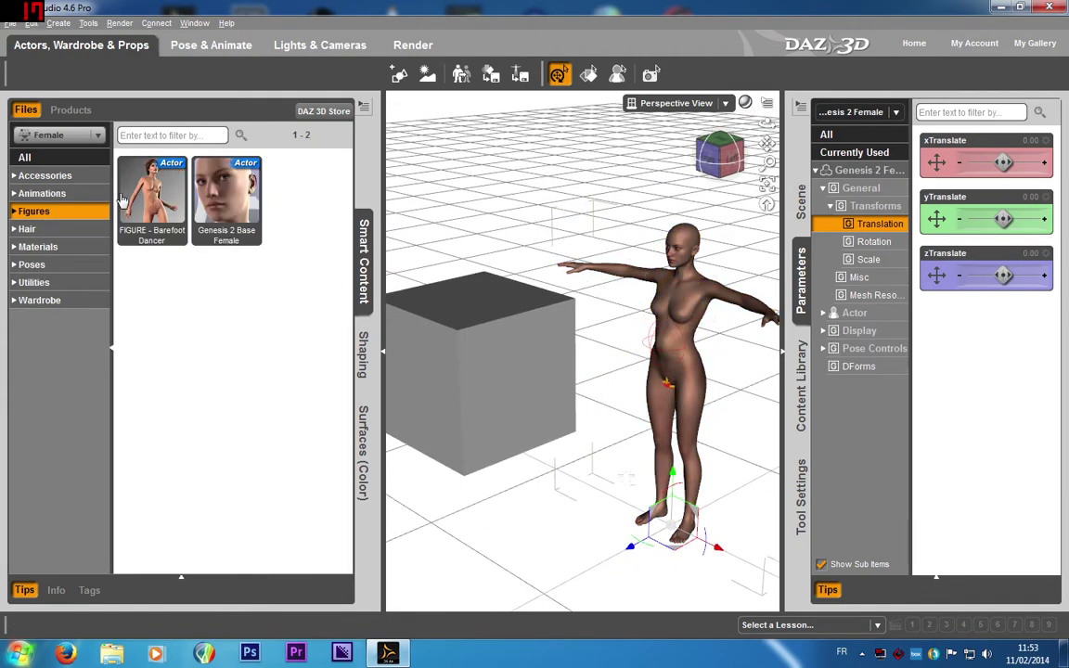
{"action": "left_click", "coordinate": [218, 197]}
{"action": "left_click", "coordinate": [148, 183]}
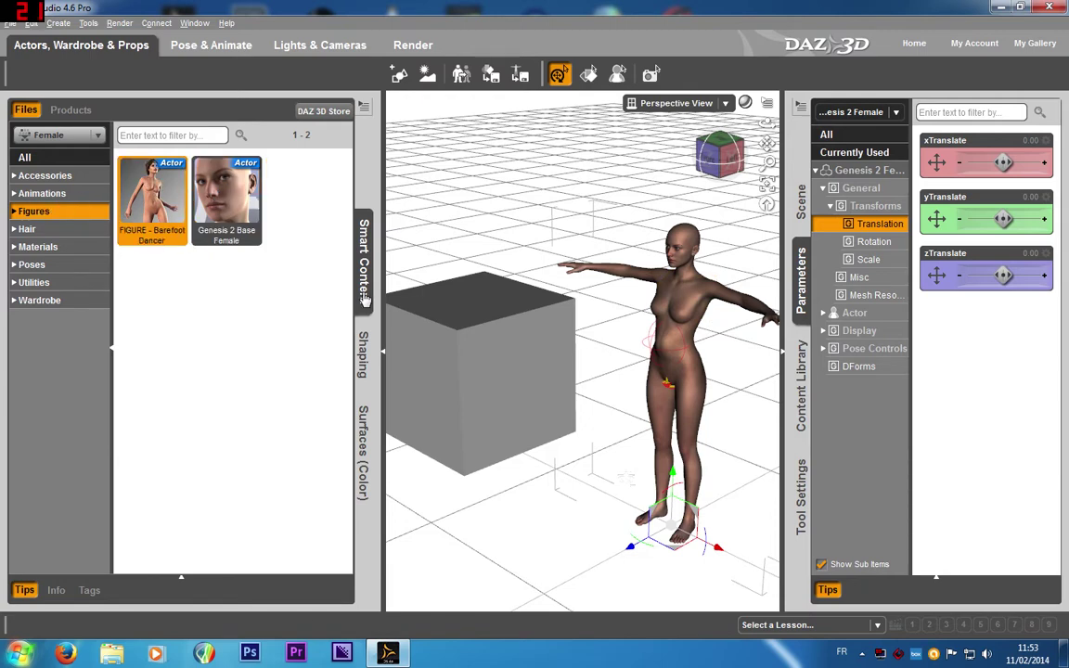
{"action": "left_click", "coordinate": [48, 227]}
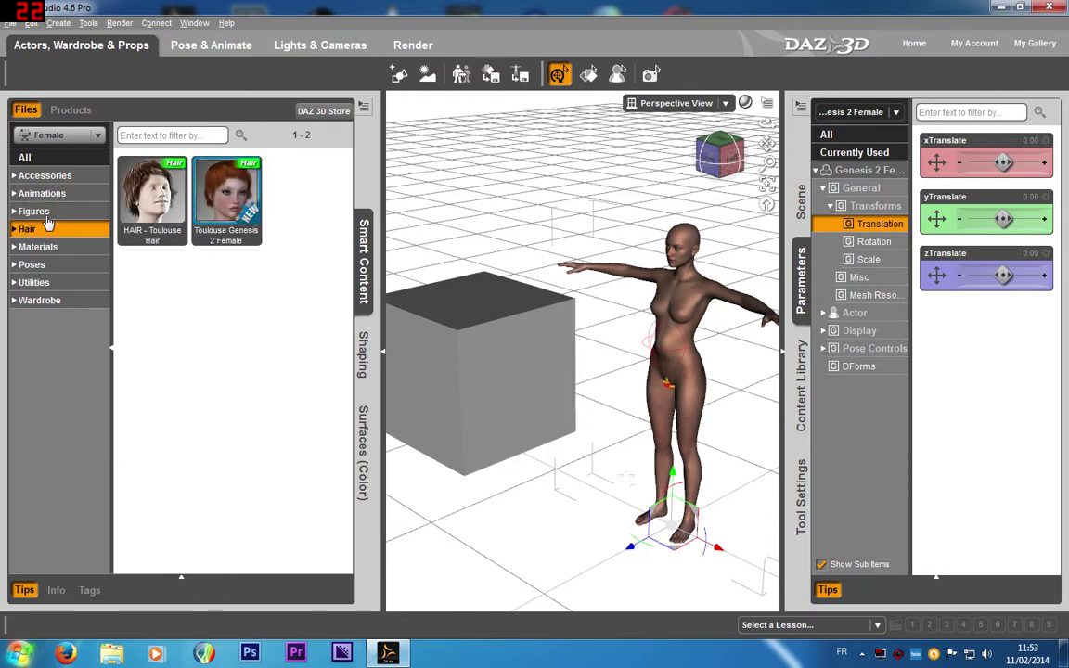
{"action": "left_click", "coordinate": [37, 211]}
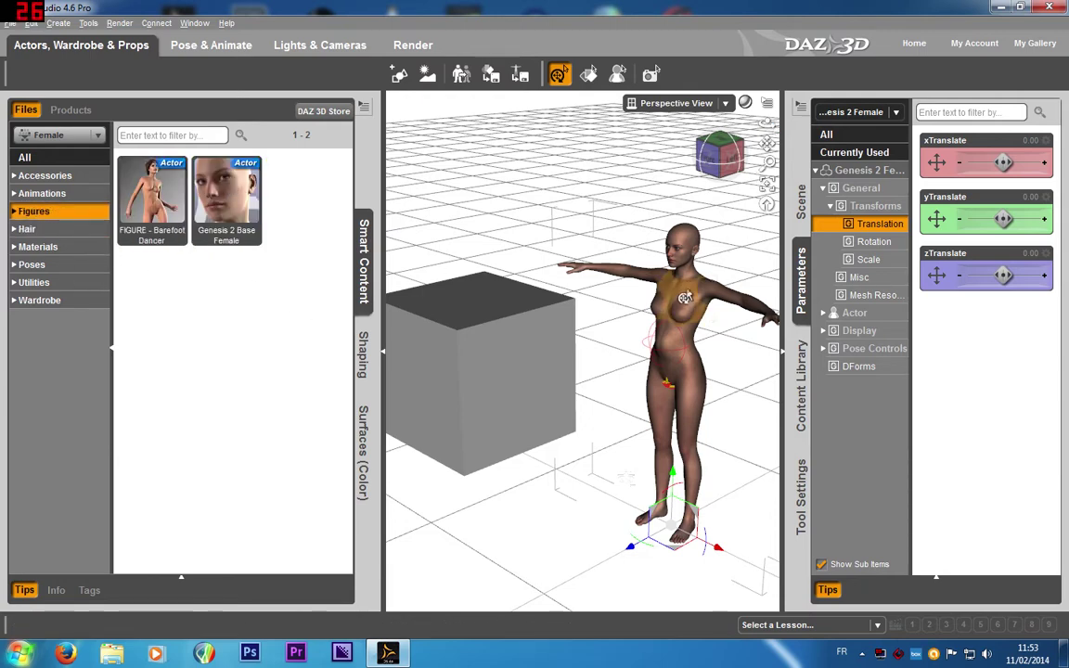
{"action": "scroll", "coordinate": [671, 368], "scroll_direction": "up", "scroll_amount": 1}
{"action": "left_click_drag", "start_coordinate": [723, 163], "coordinate": [647, 165]}
{"action": "left_click_drag", "start_coordinate": [719, 160], "coordinate": [788, 171]}
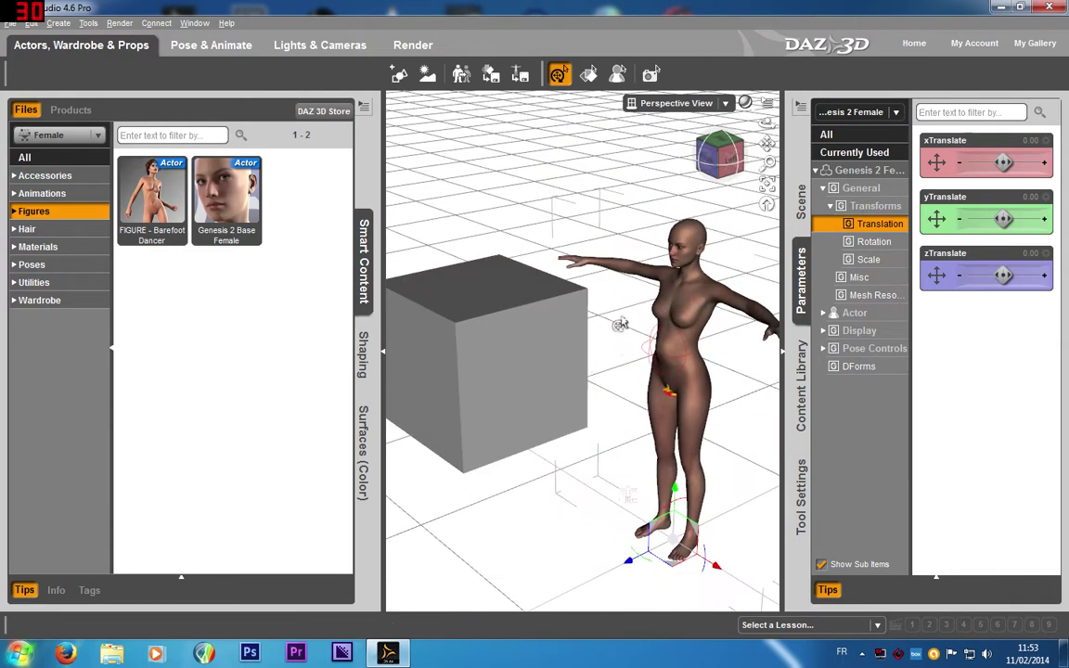
Step: Delete the Genesis 2 Female figure from the scene, keeping the cube
{"action": "left_click", "coordinate": [677, 354]}
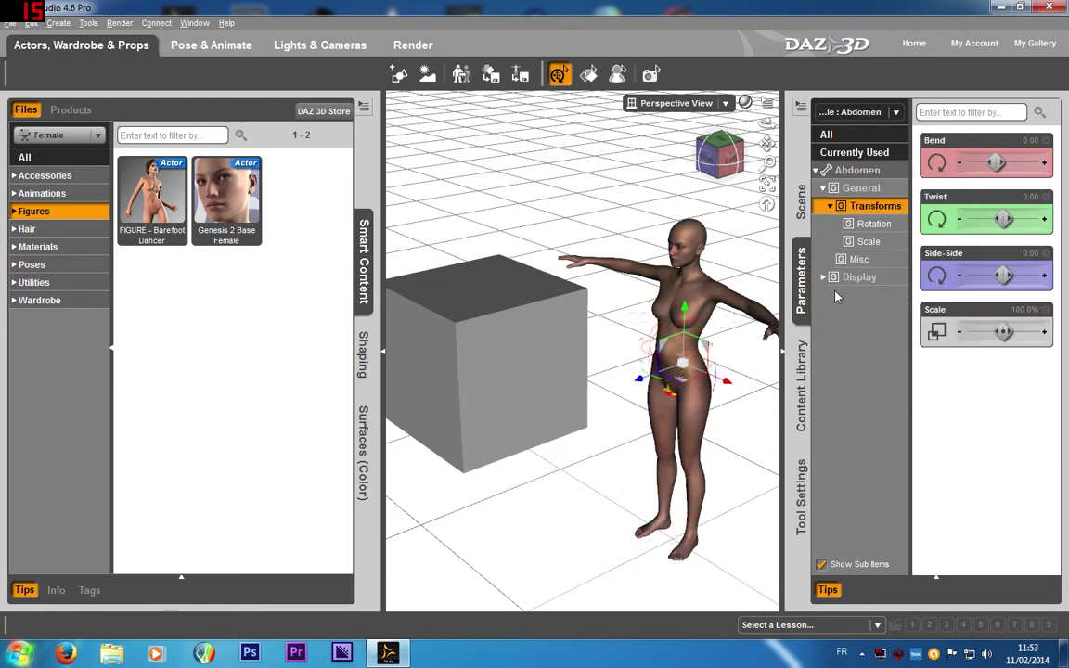
{"action": "left_click", "coordinate": [672, 332]}
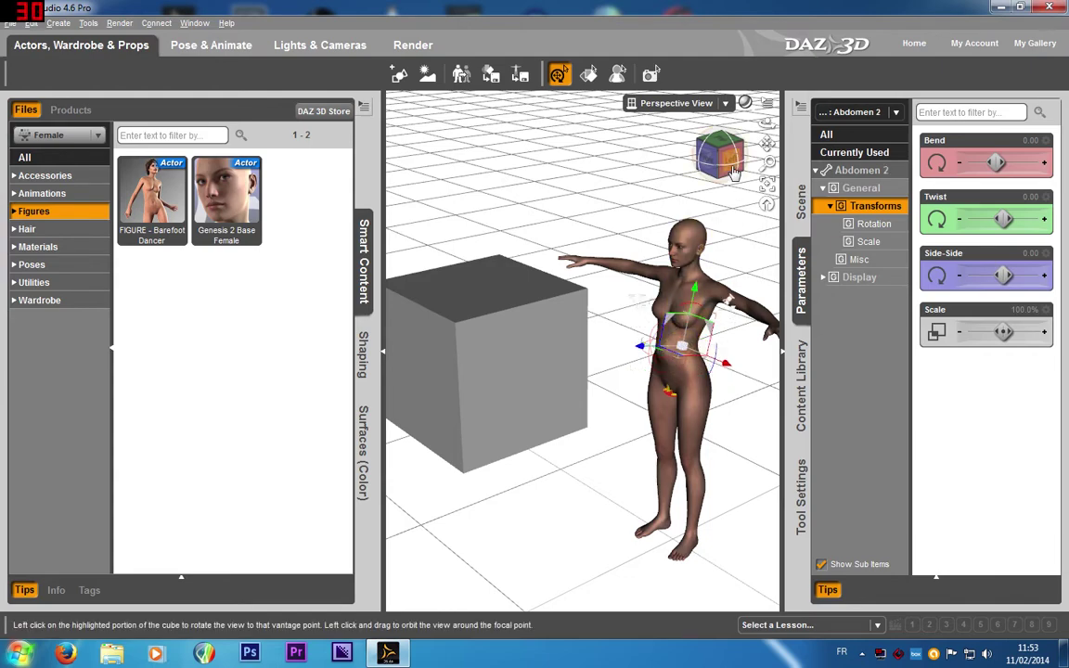
{"action": "key", "text": "Delete"}
{"action": "left_click_drag", "start_coordinate": [732, 172], "coordinate": [761, 143]}
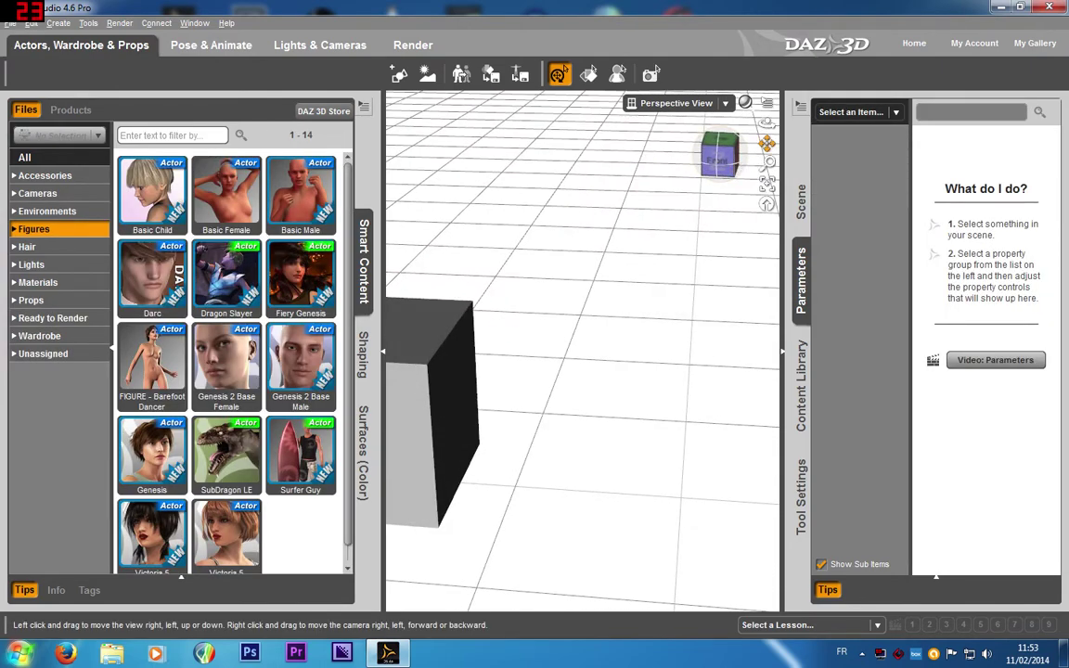
Step: Select the cube and examine its faces, edges and corners from several angles
{"action": "left_click", "coordinate": [565, 516]}
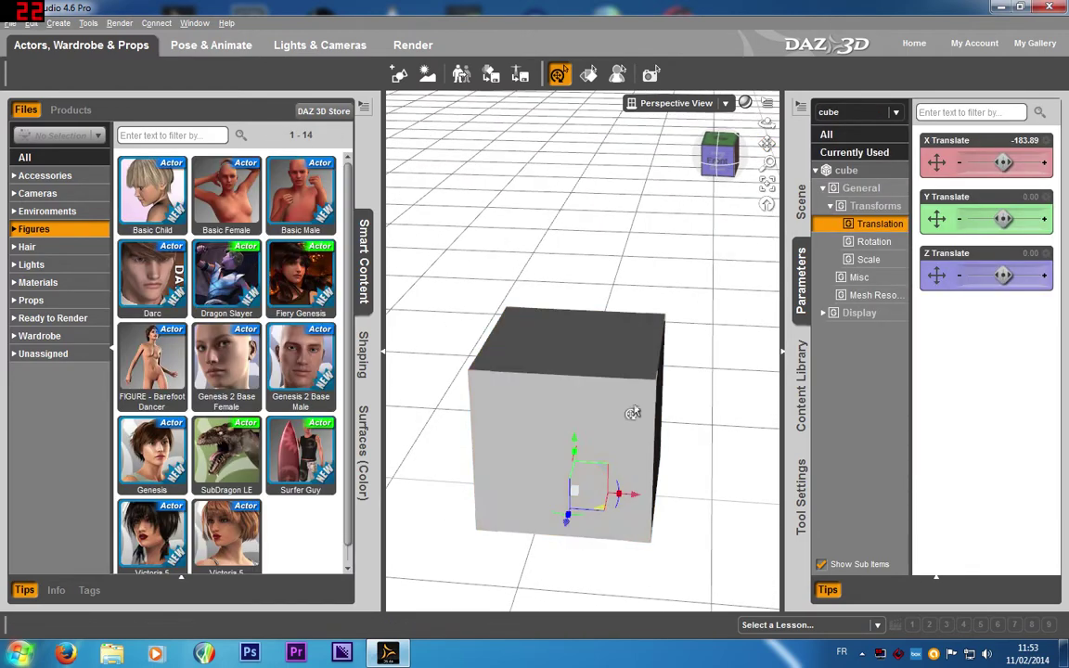
{"action": "left_click", "coordinate": [705, 157]}
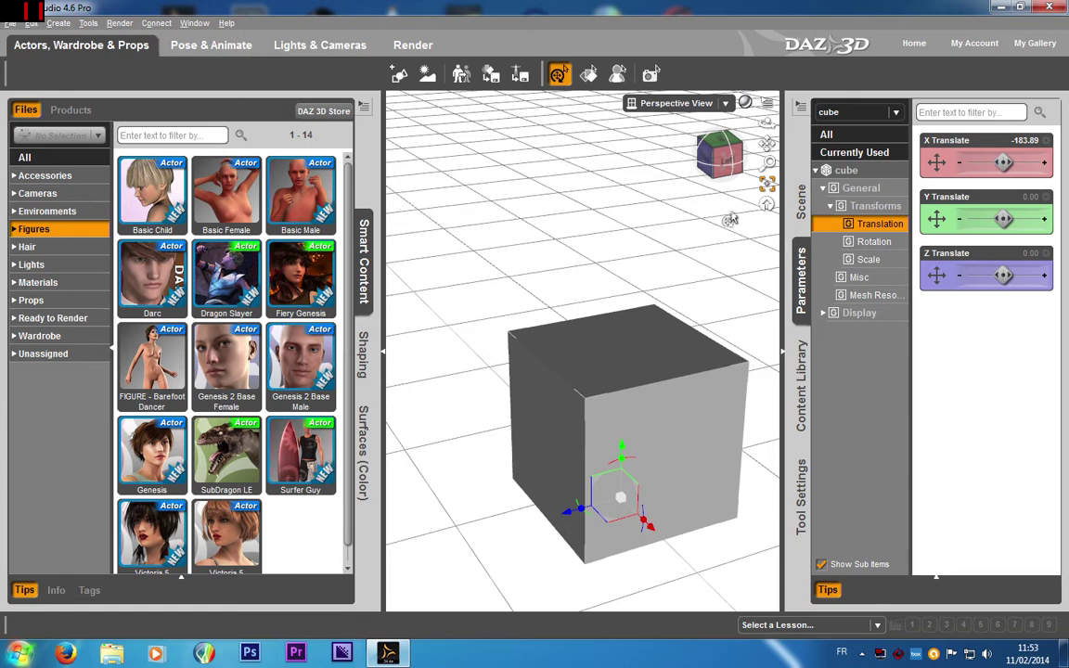
{"action": "left_click_drag", "start_coordinate": [767, 144], "coordinate": [728, 86]}
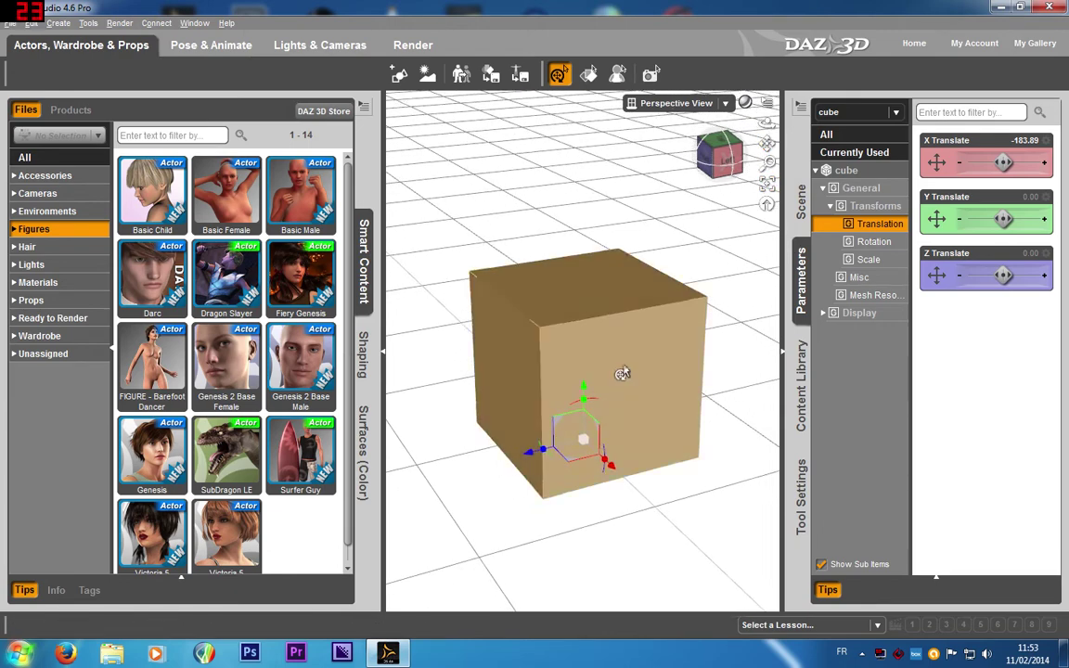
{"action": "scroll", "coordinate": [622, 373], "scroll_direction": "up", "scroll_amount": 1}
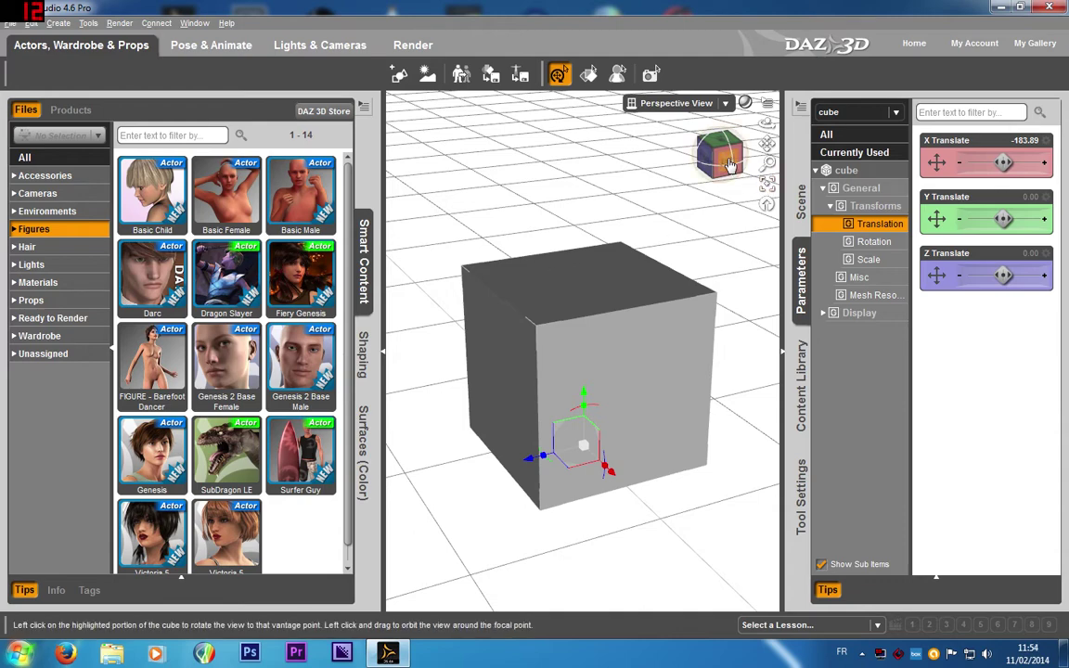
{"action": "left_click_drag", "start_coordinate": [731, 166], "coordinate": [680, 263]}
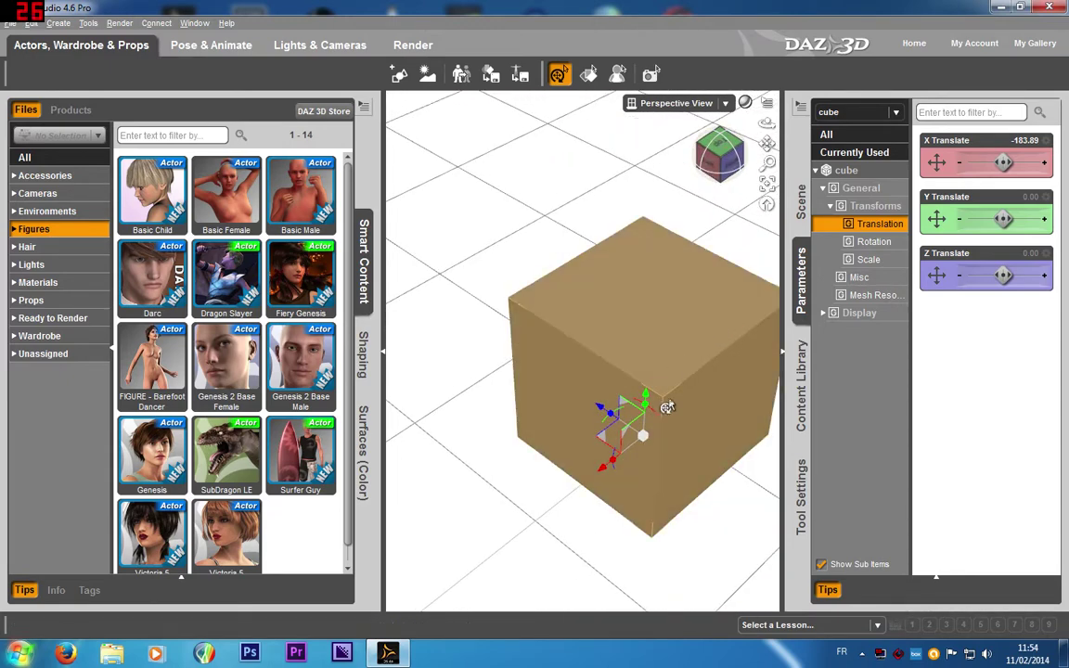
{"action": "mouse_move", "coordinate": [720, 154]}
{"action": "left_mouse_down"}
{"action": "mouse_move", "coordinate": [717, 145]}
{"action": "mouse_move", "coordinate": [729, 158]}
{"action": "left_mouse_up"}
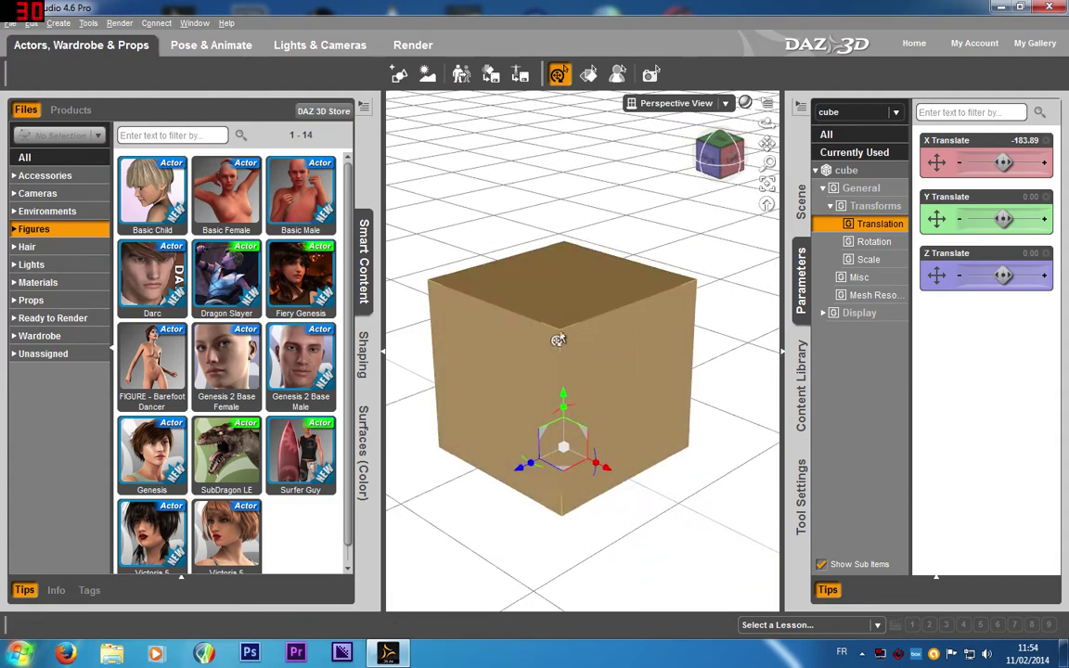
{"action": "left_click_drag", "start_coordinate": [721, 176], "coordinate": [718, 183]}
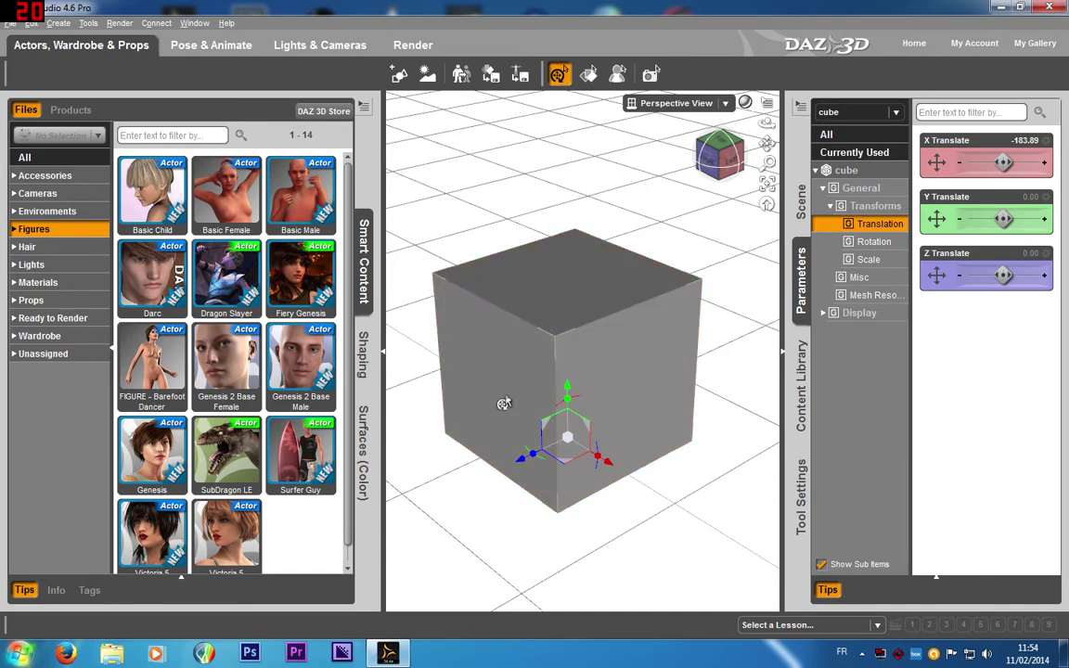
{"action": "mouse_move", "coordinate": [732, 165]}
{"action": "left_mouse_down"}
{"action": "mouse_move", "coordinate": [810, 179]}
{"action": "mouse_move", "coordinate": [728, 154]}
{"action": "left_mouse_up"}
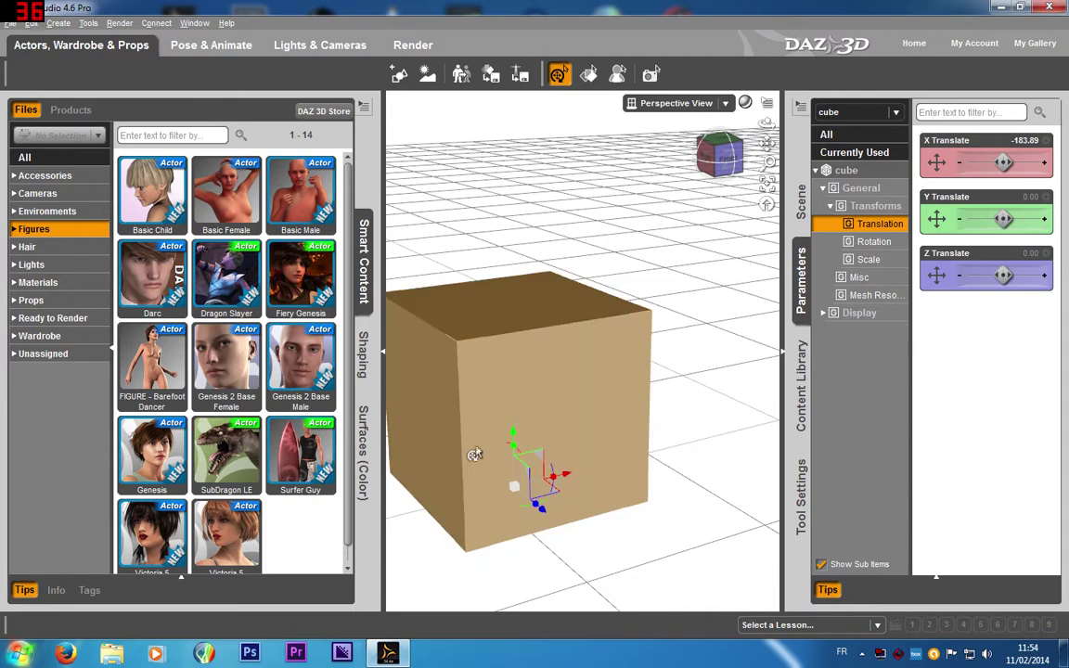
{"action": "scroll", "coordinate": [512, 195], "scroll_direction": "down", "scroll_amount": 1}
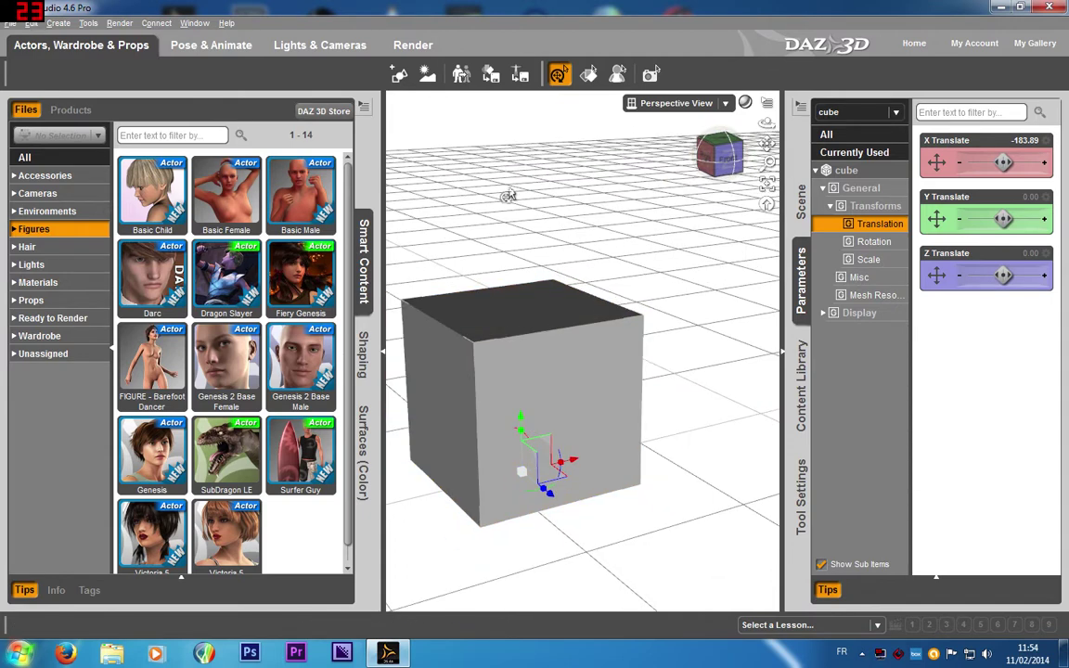
Step: Create a D-Former named D-Former_1 on the selected cube
{"action": "left_click", "coordinate": [58, 22]}
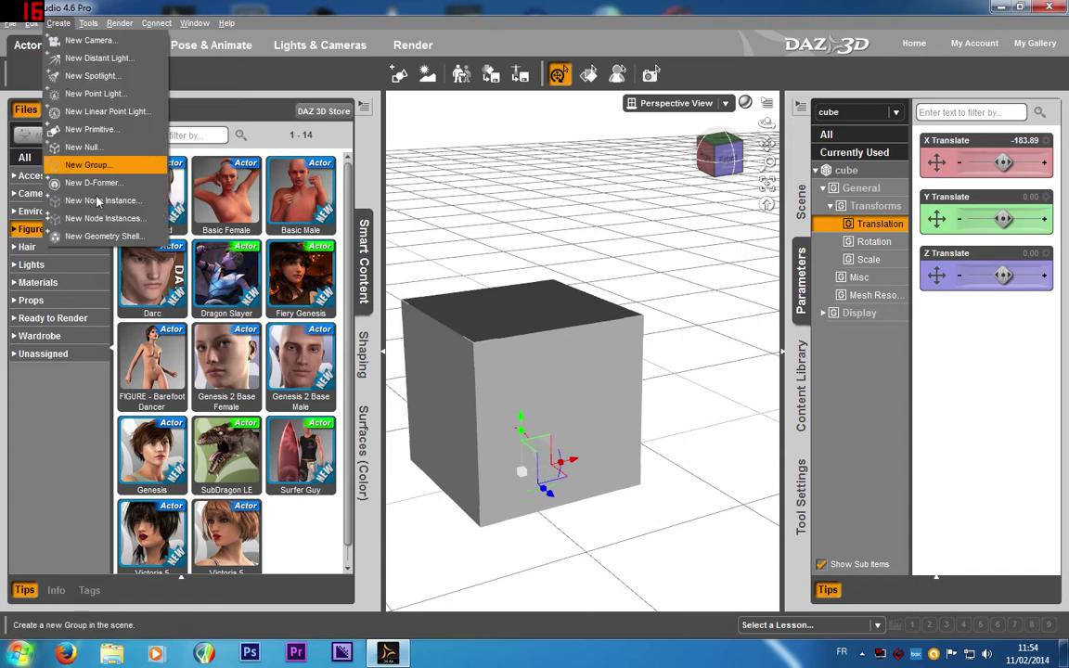
{"action": "left_click", "coordinate": [97, 199]}
{"action": "left_click", "coordinate": [618, 352]}
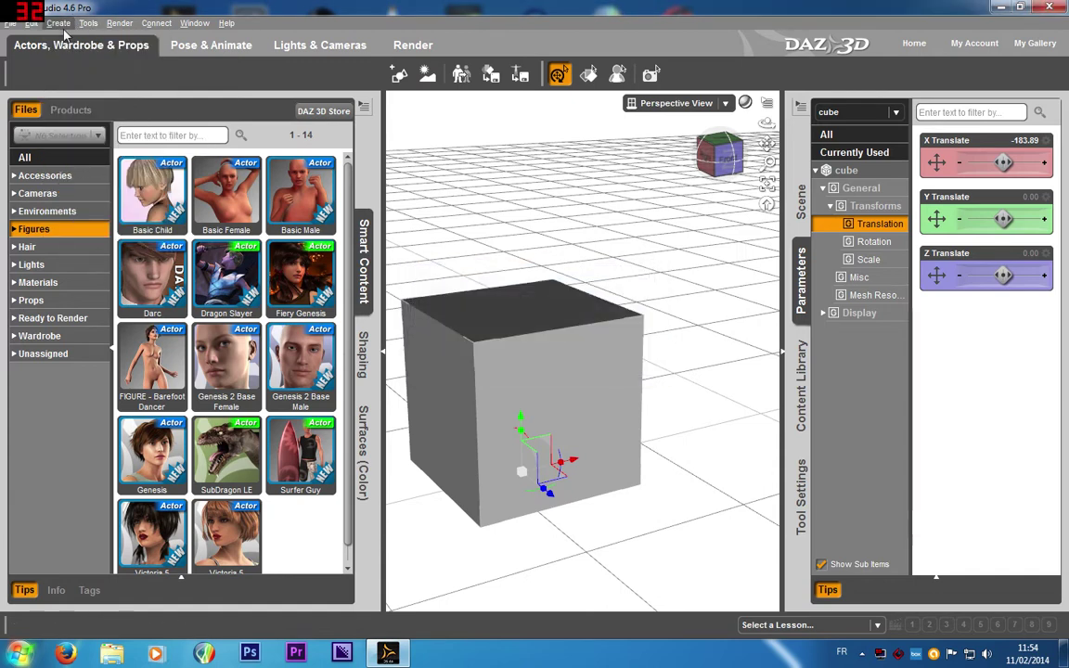
{"action": "left_click", "coordinate": [57, 22]}
{"action": "left_click", "coordinate": [96, 179]}
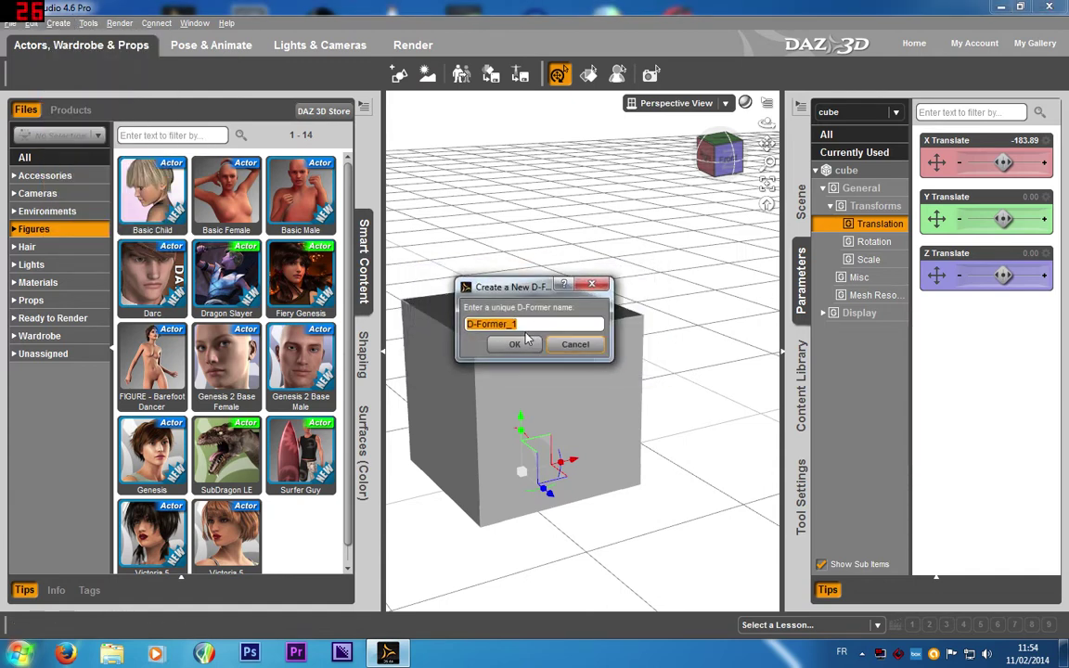
{"action": "key", "text": "Return"}
{"action": "mouse_move", "coordinate": [727, 161]}
{"action": "left_mouse_down"}
{"action": "mouse_move", "coordinate": [762, 167]}
{"action": "mouse_move", "coordinate": [785, 201]}
{"action": "mouse_move", "coordinate": [769, 209]}
{"action": "mouse_move", "coordinate": [696, 141]}
{"action": "mouse_move", "coordinate": [739, 185]}
{"action": "mouse_move", "coordinate": [741, 171]}
{"action": "left_mouse_up"}
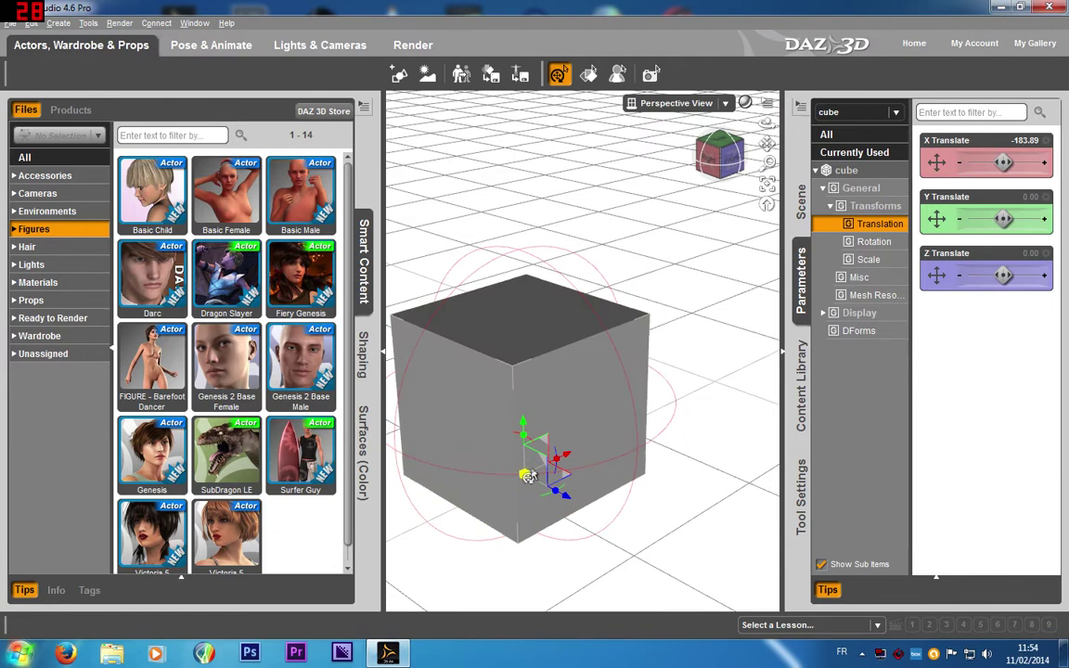
Step: Select D-Former_1_Field under the cube in the scene hierarchy and inspect the cube's corners for field points up close
{"action": "left_click_drag", "start_coordinate": [524, 474], "coordinate": [610, 447]}
{"action": "scroll", "coordinate": [611, 449], "scroll_direction": "down", "scroll_amount": 5}
{"action": "left_click", "coordinate": [801, 201]}
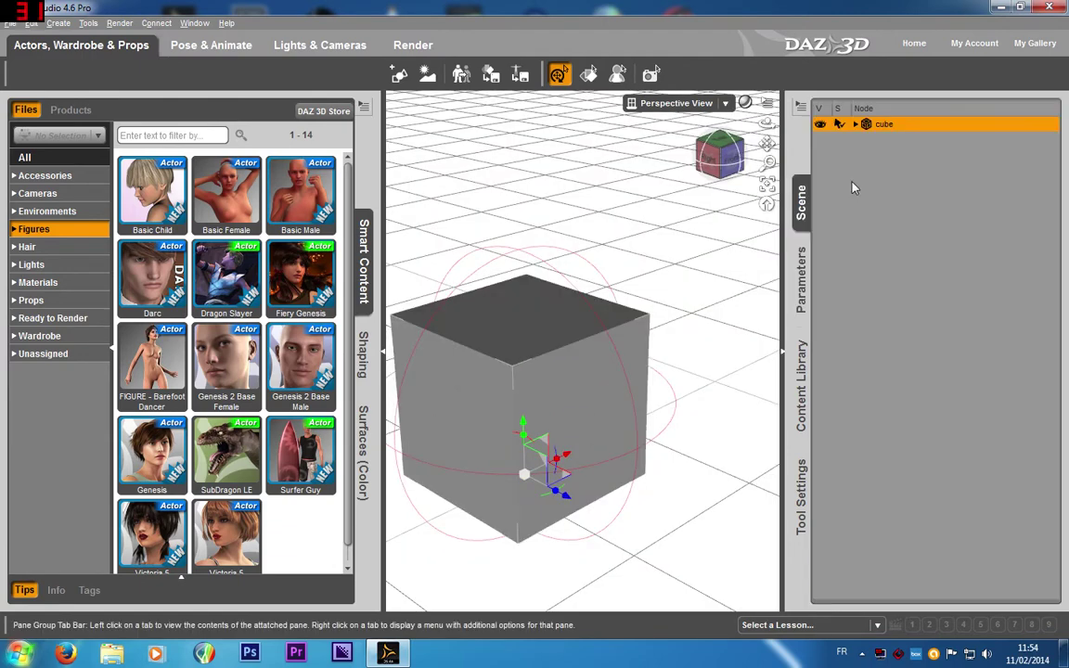
{"action": "left_click", "coordinate": [855, 125]}
{"action": "left_click", "coordinate": [890, 154]}
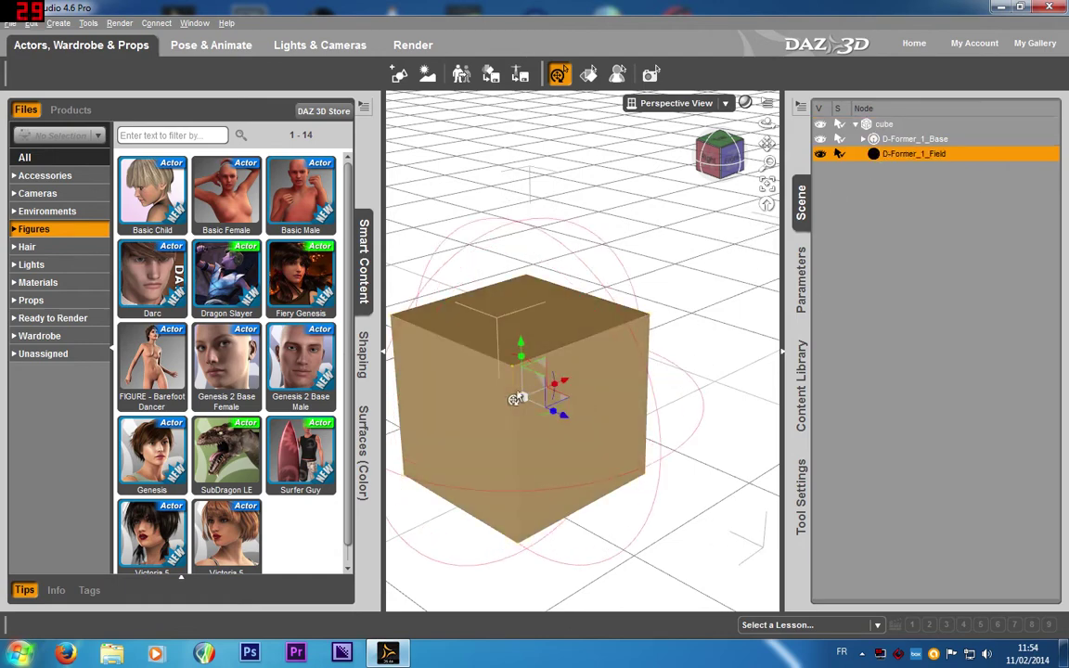
{"action": "left_click", "coordinate": [365, 418]}
{"action": "scroll", "coordinate": [459, 396], "scroll_direction": "up", "scroll_amount": 7}
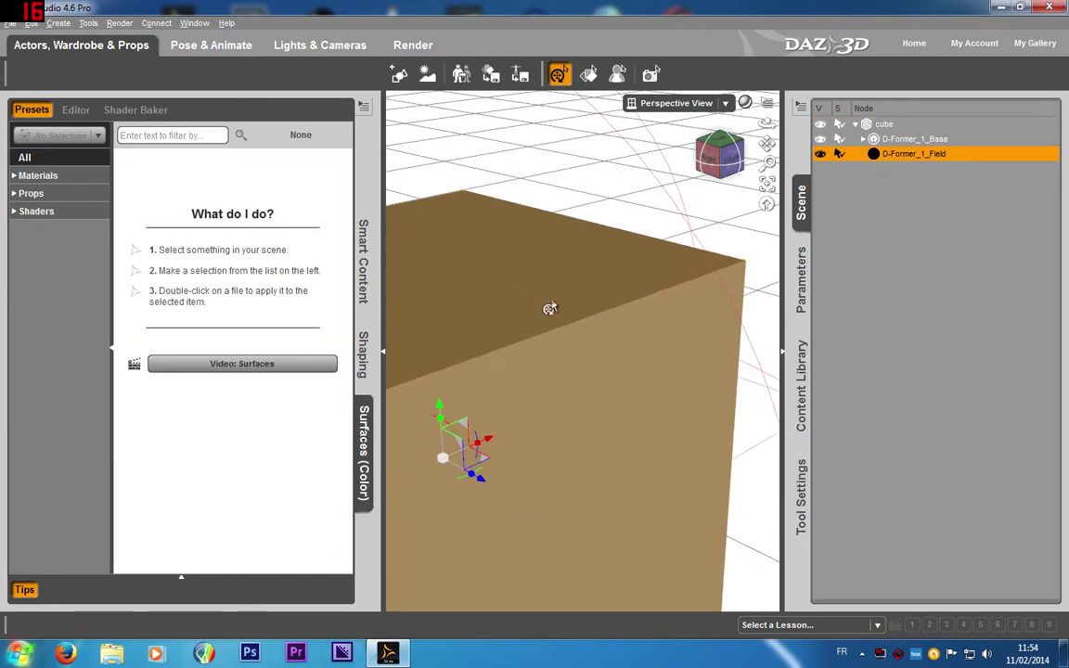
{"action": "left_click_drag", "start_coordinate": [767, 144], "coordinate": [807, 132]}
{"action": "scroll", "coordinate": [569, 364], "scroll_direction": "up", "scroll_amount": 4}
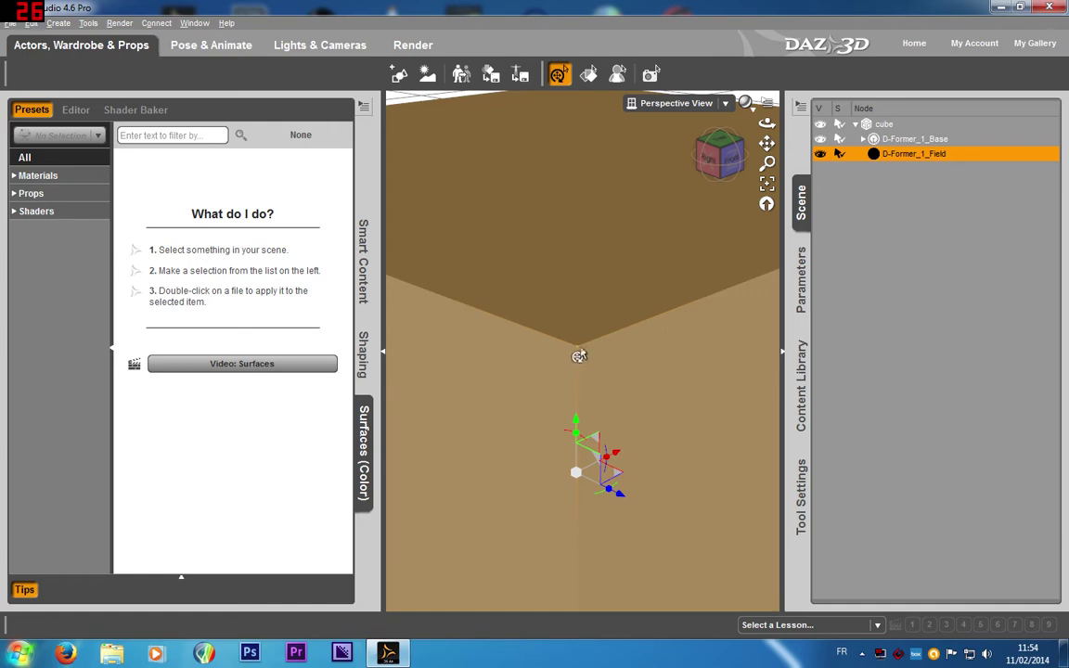
{"action": "scroll", "coordinate": [578, 360], "scroll_direction": "down", "scroll_amount": 6}
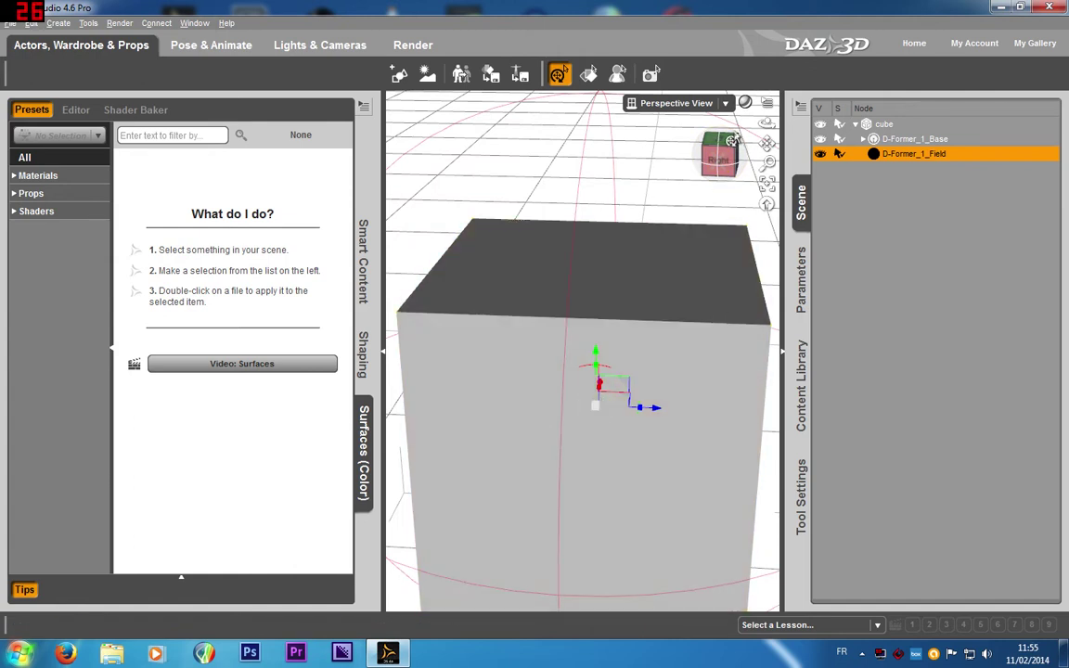
Step: Delete the cube from the scene together with its D-Former
{"action": "left_click_drag", "start_coordinate": [735, 159], "coordinate": [647, 311]}
{"action": "left_click", "coordinate": [645, 311]}
{"action": "key", "text": "Delete"}
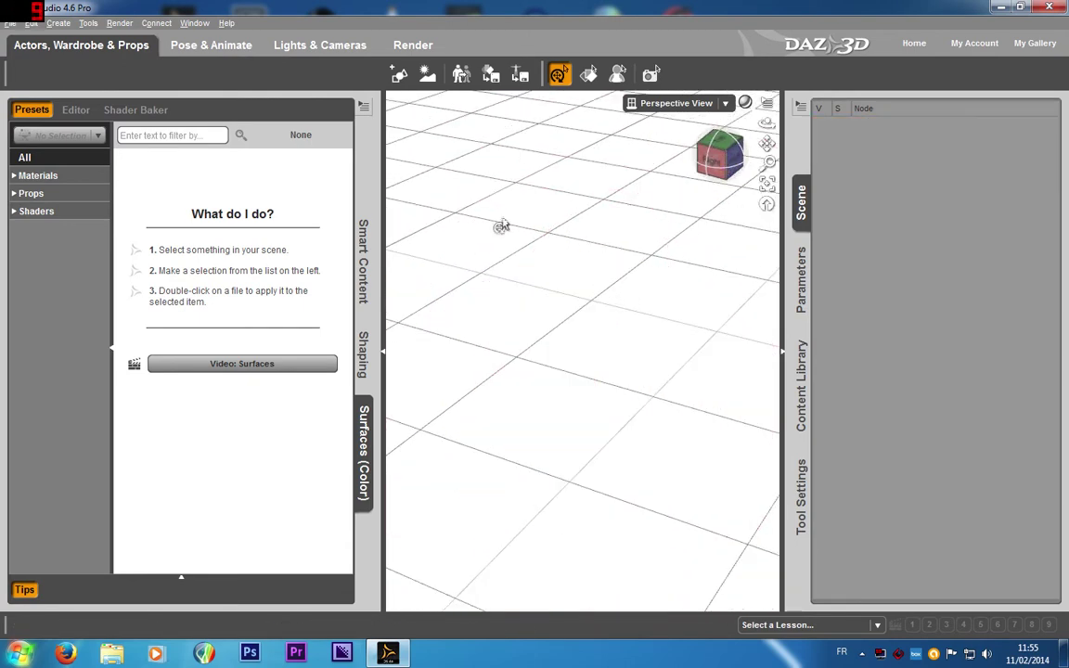
Step: Create a new 1 m cube primitive at the World Center with a finely divided mesh
{"action": "left_click", "coordinate": [58, 23]}
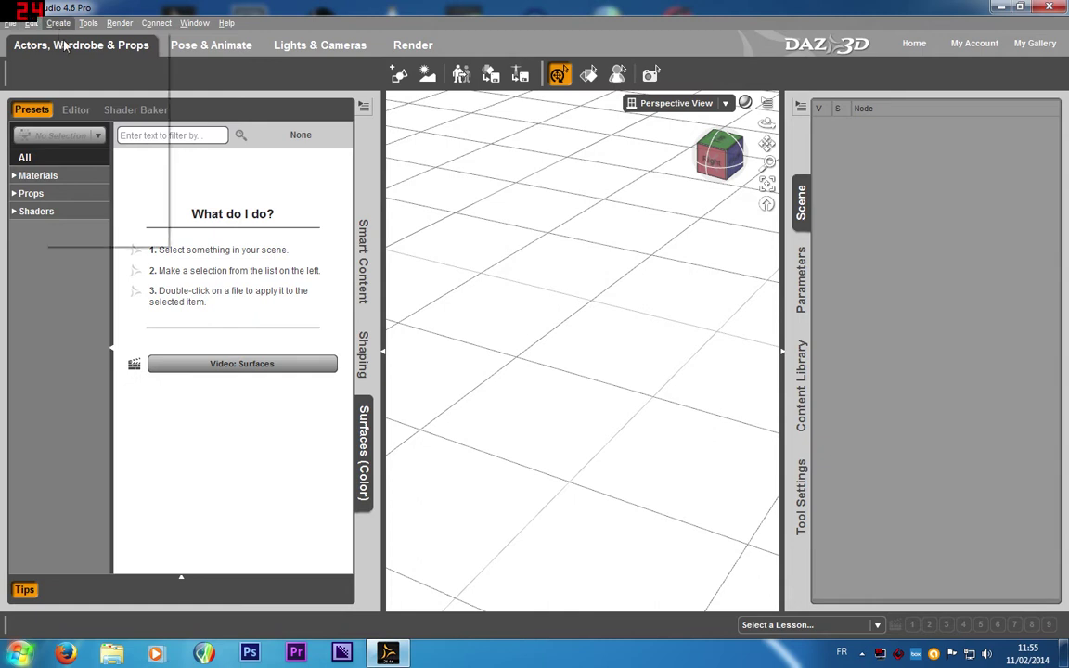
{"action": "left_click", "coordinate": [89, 129]}
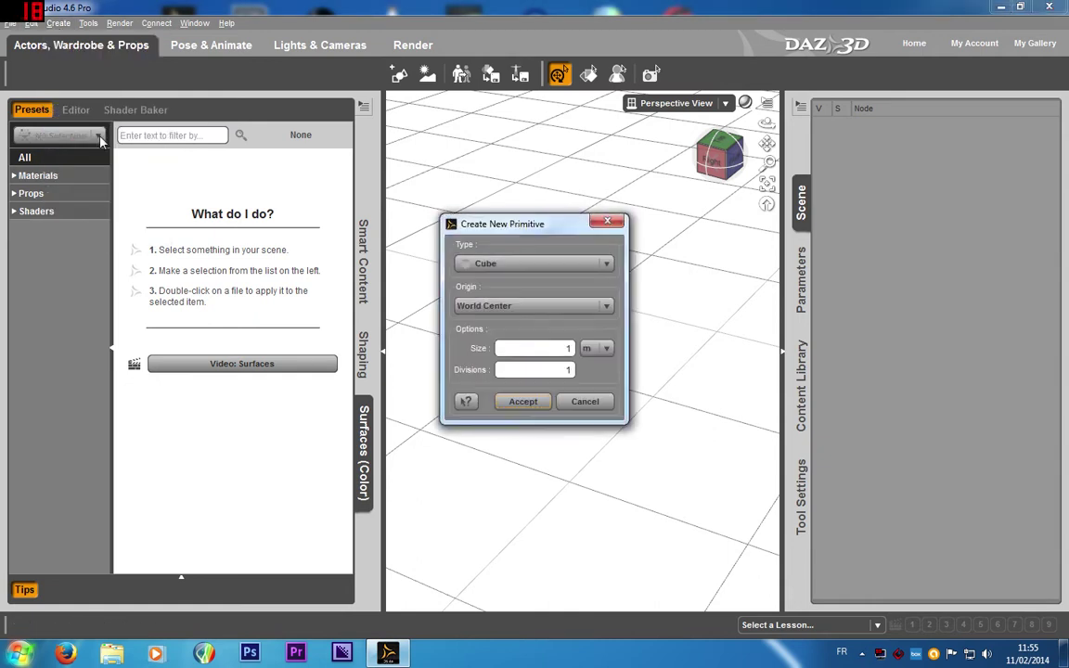
{"action": "left_click", "coordinate": [560, 267]}
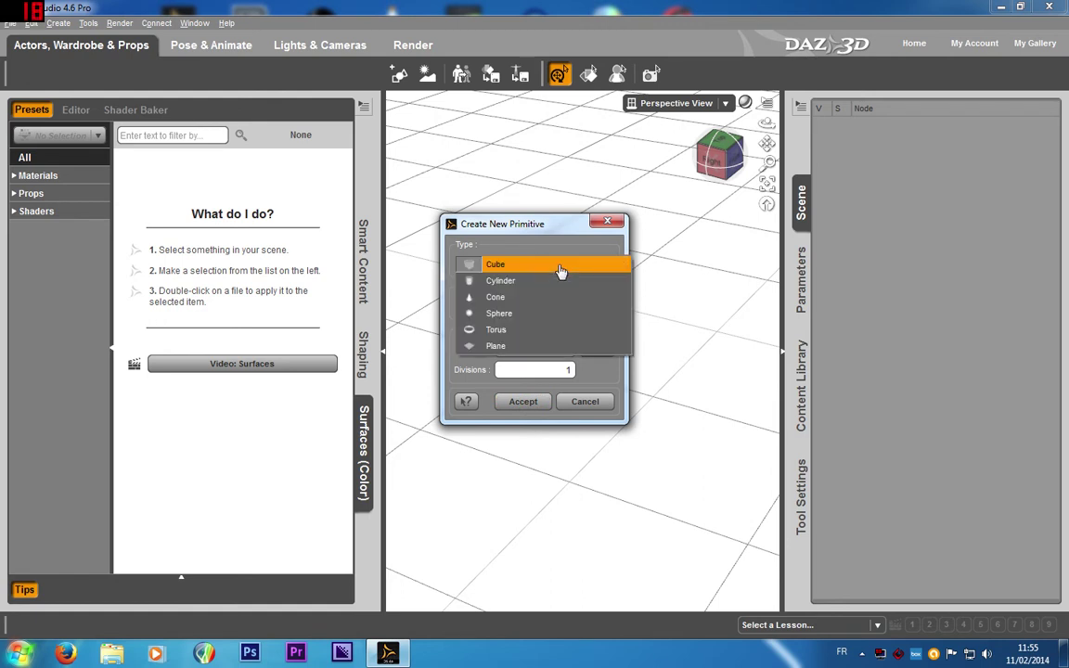
{"action": "left_click", "coordinate": [560, 269]}
{"action": "left_click", "coordinate": [535, 307]}
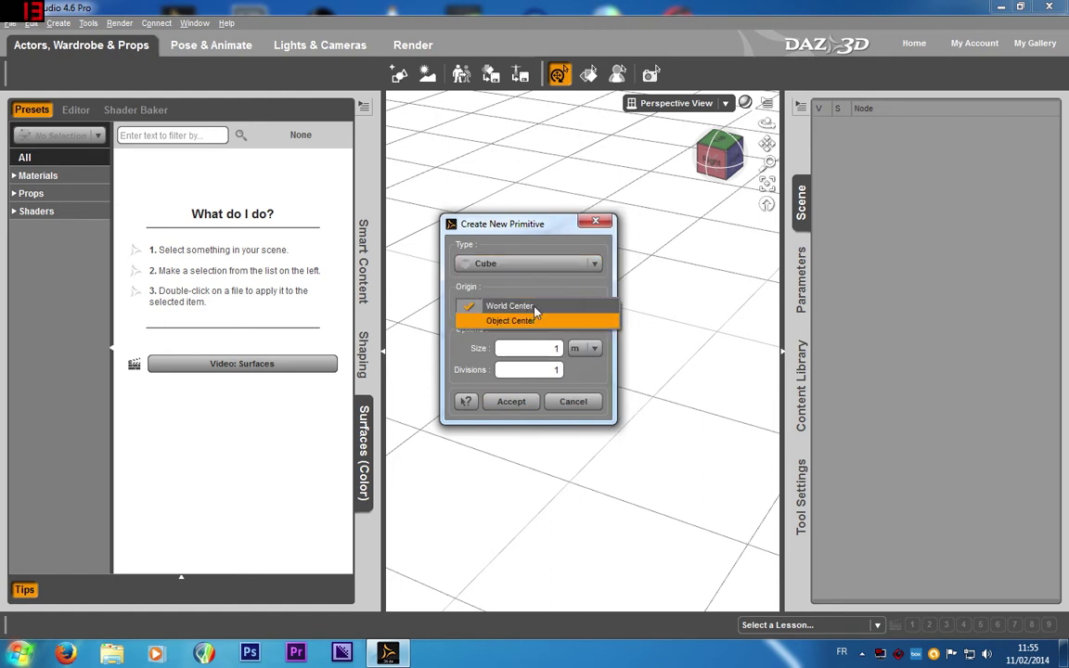
{"action": "left_click", "coordinate": [536, 307]}
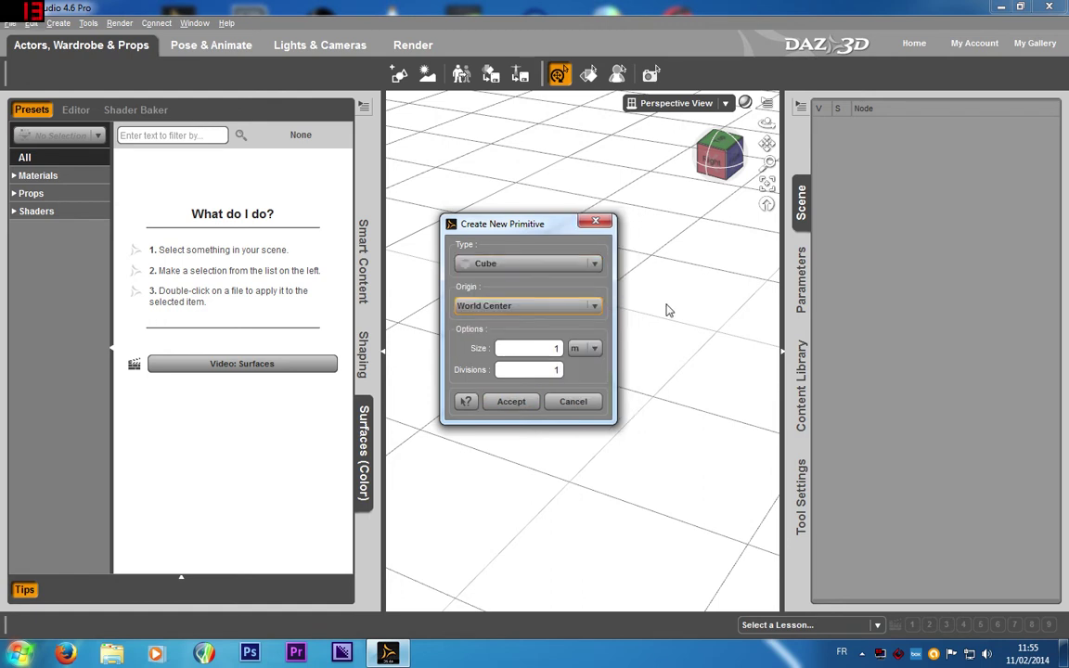
{"action": "left_click", "coordinate": [569, 317]}
{"action": "left_click", "coordinate": [555, 348]}
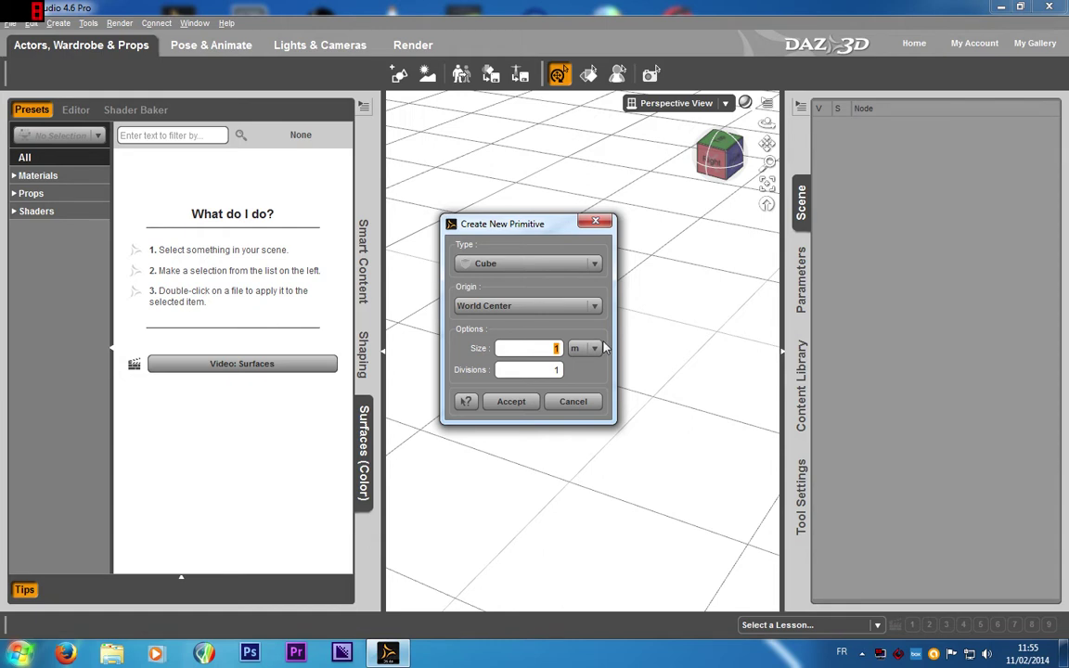
{"action": "left_click", "coordinate": [601, 349]}
{"action": "left_click", "coordinate": [597, 331]}
{"action": "left_click", "coordinate": [511, 400]}
Step: Select the new cube and create a D-Former named D-Former_1 on it
{"action": "left_click_drag", "start_coordinate": [728, 159], "coordinate": [669, 157]}
{"action": "left_click_drag", "start_coordinate": [767, 144], "coordinate": [725, 128]}
{"action": "scroll", "coordinate": [636, 270], "scroll_direction": "down", "scroll_amount": 2}
{"action": "left_click_drag", "start_coordinate": [721, 170], "coordinate": [657, 115]}
{"action": "scroll", "coordinate": [583, 272], "scroll_direction": "down", "scroll_amount": 1}
{"action": "left_click", "coordinate": [57, 22]}
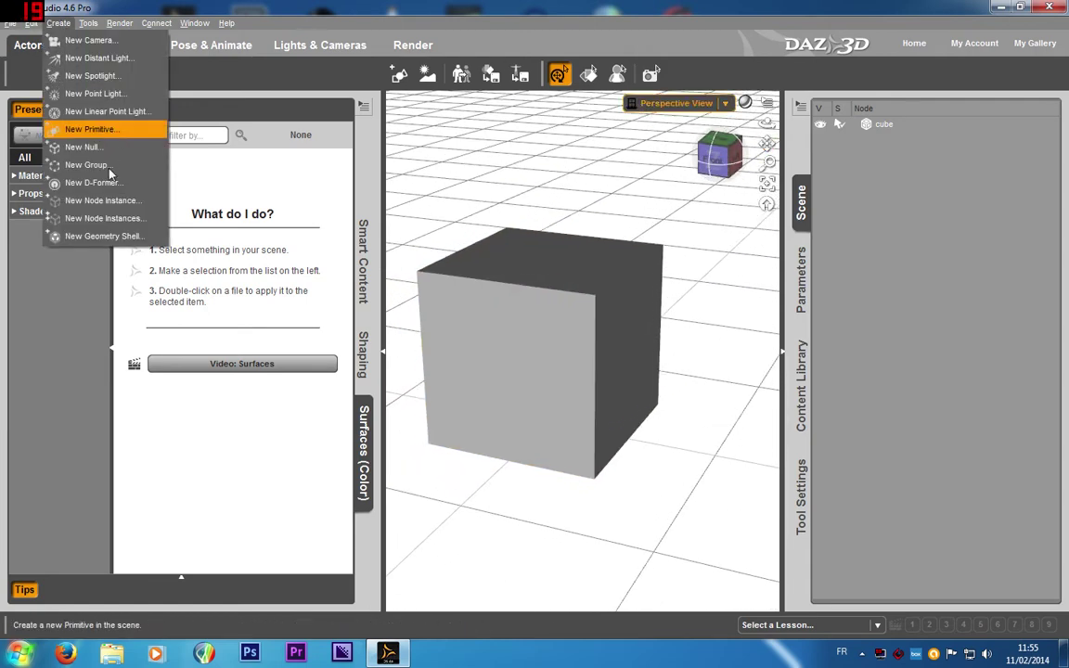
{"action": "left_click", "coordinate": [429, 279]}
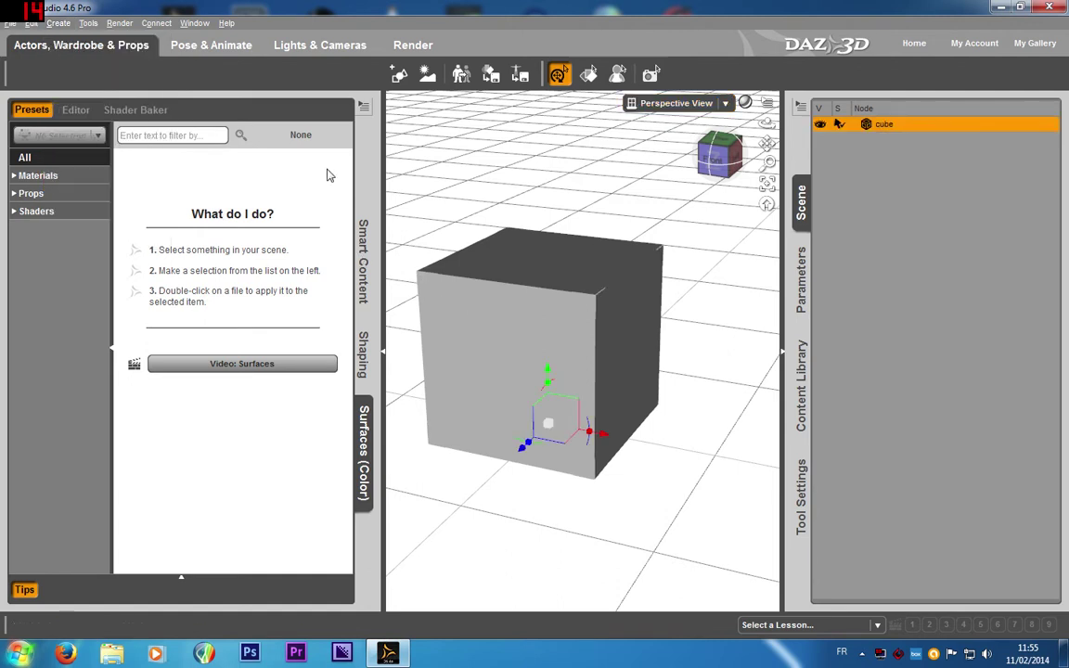
{"action": "left_click", "coordinate": [58, 22]}
{"action": "left_click", "coordinate": [83, 183]}
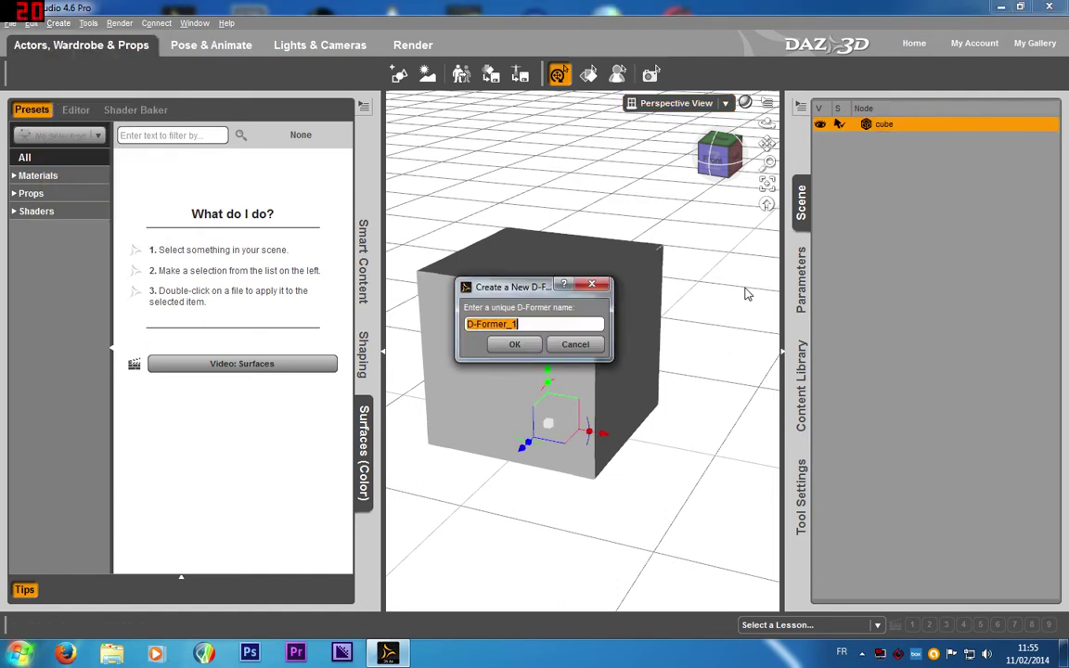
{"action": "left_click", "coordinate": [513, 343]}
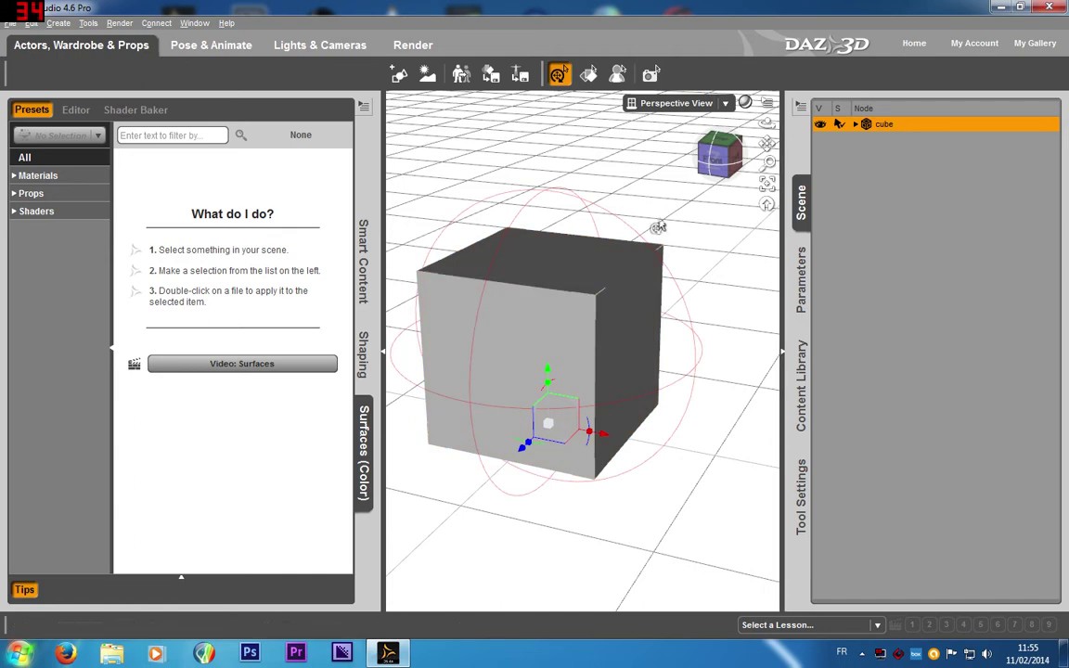
Step: Select D-Former_1_Field under the new cube and inspect the field's points over its faces up close and from the front
{"action": "left_click", "coordinate": [854, 123]}
{"action": "left_click", "coordinate": [894, 154]}
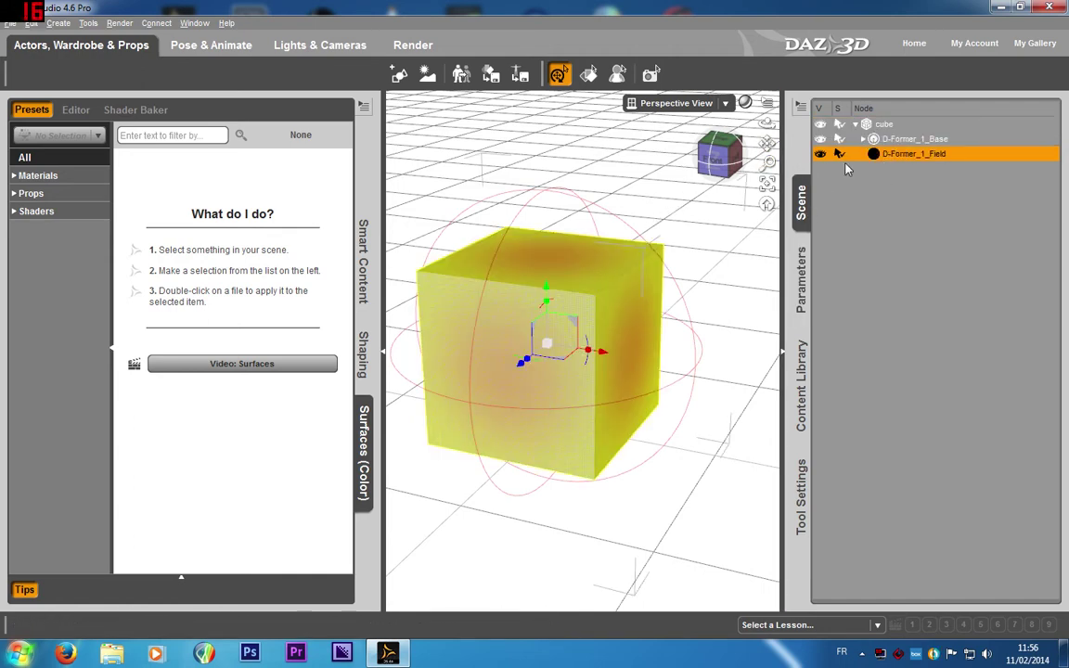
{"action": "scroll", "coordinate": [572, 267], "scroll_direction": "up", "scroll_amount": 10}
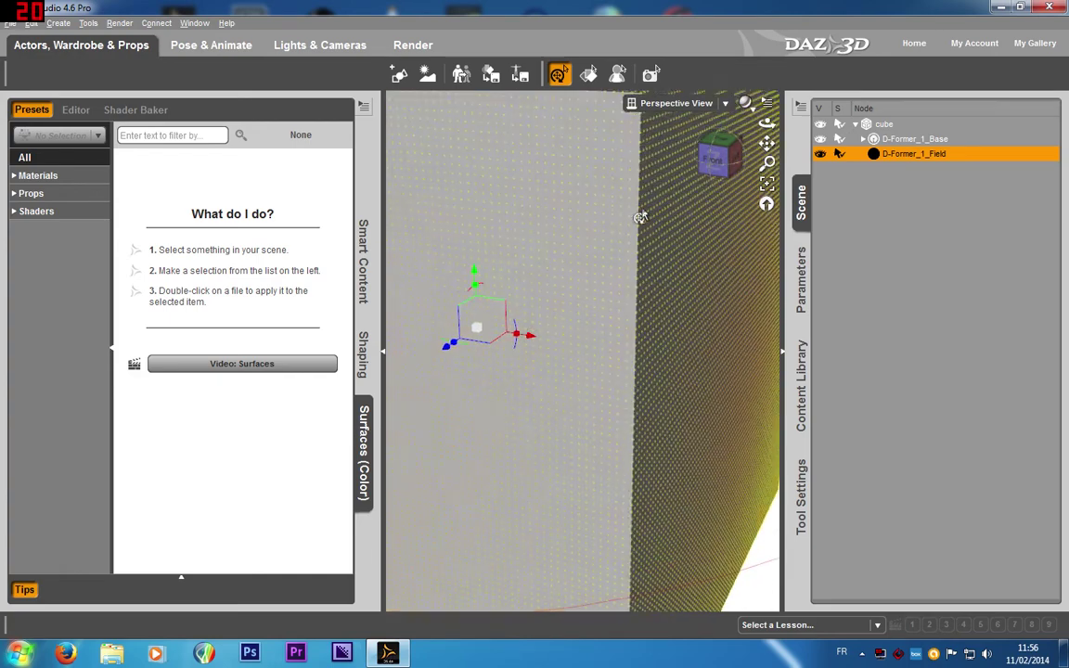
{"action": "left_click_drag", "start_coordinate": [718, 167], "coordinate": [548, 311]}
{"action": "scroll", "coordinate": [536, 279], "scroll_direction": "down", "scroll_amount": 6}
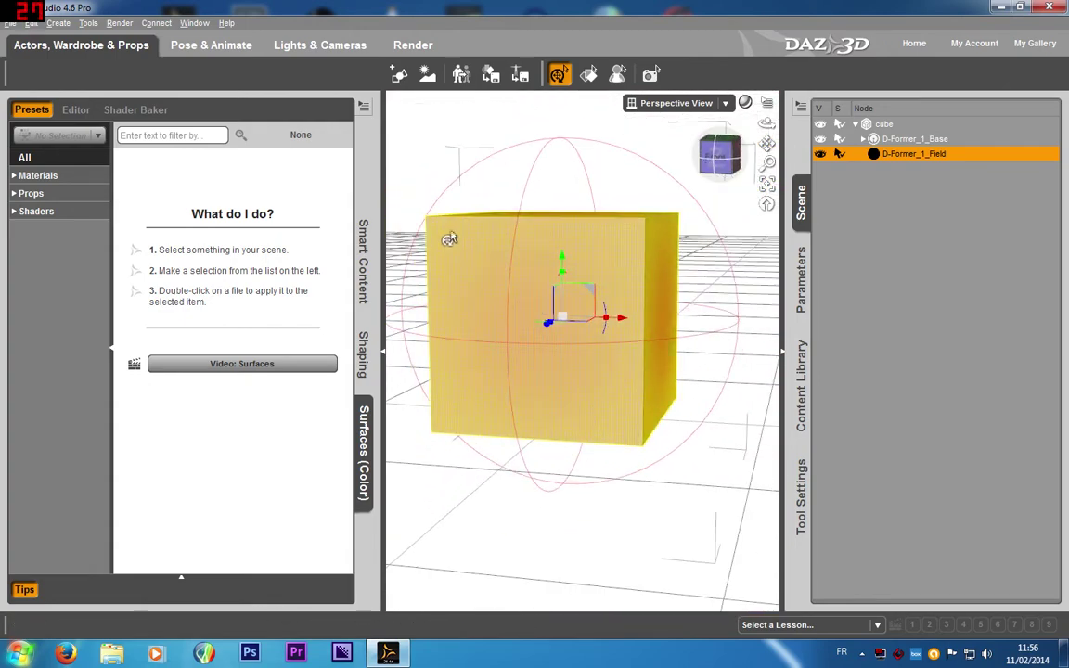
Step: Shrink D-Former_1_Field uniformly until it covers only a round patch in the middle of each cube face
{"action": "mouse_move", "coordinate": [719, 156]}
{"action": "left_mouse_down"}
{"action": "mouse_move", "coordinate": [738, 188]}
{"action": "mouse_move", "coordinate": [722, 156]}
{"action": "mouse_move", "coordinate": [713, 172]}
{"action": "left_mouse_up"}
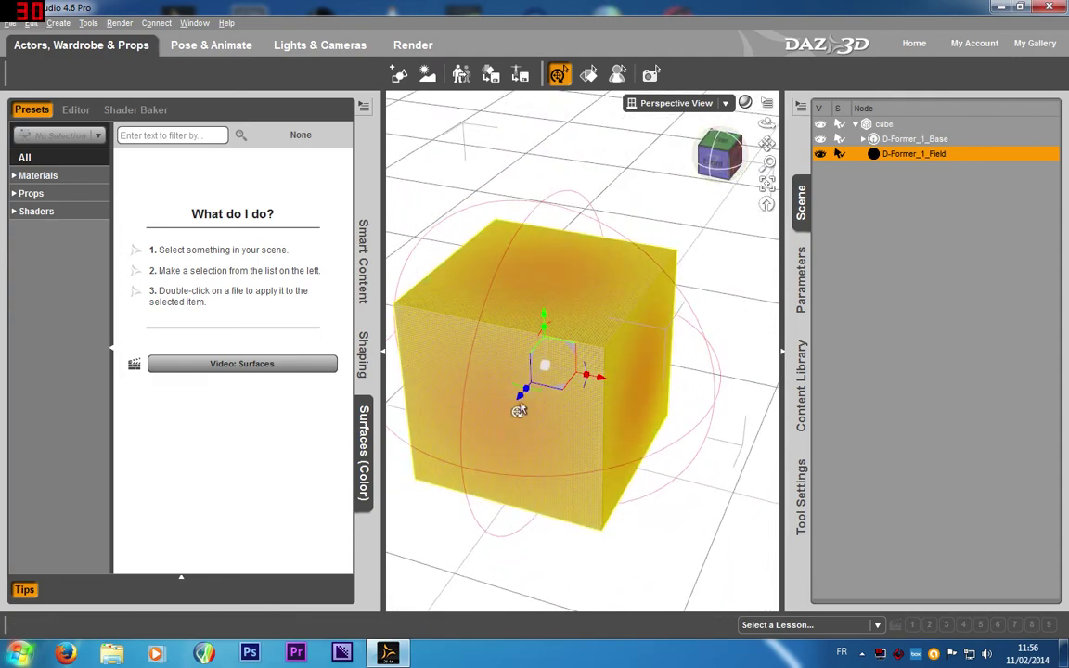
{"action": "left_click_drag", "start_coordinate": [521, 398], "coordinate": [3, 451]}
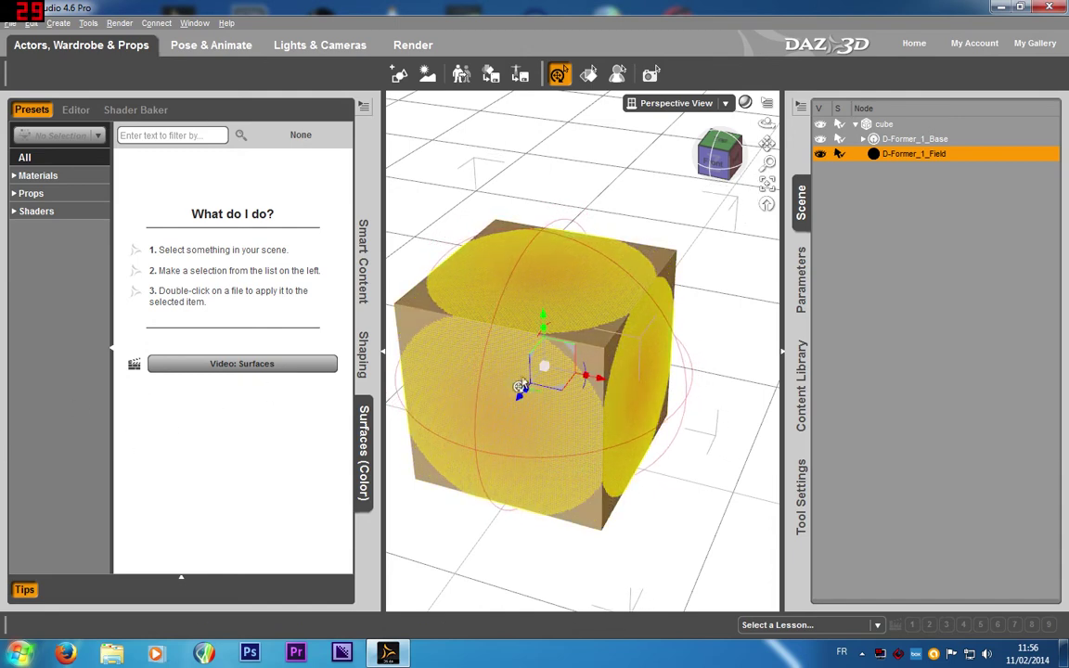
{"action": "left_click_drag", "start_coordinate": [544, 367], "coordinate": [321, 665]}
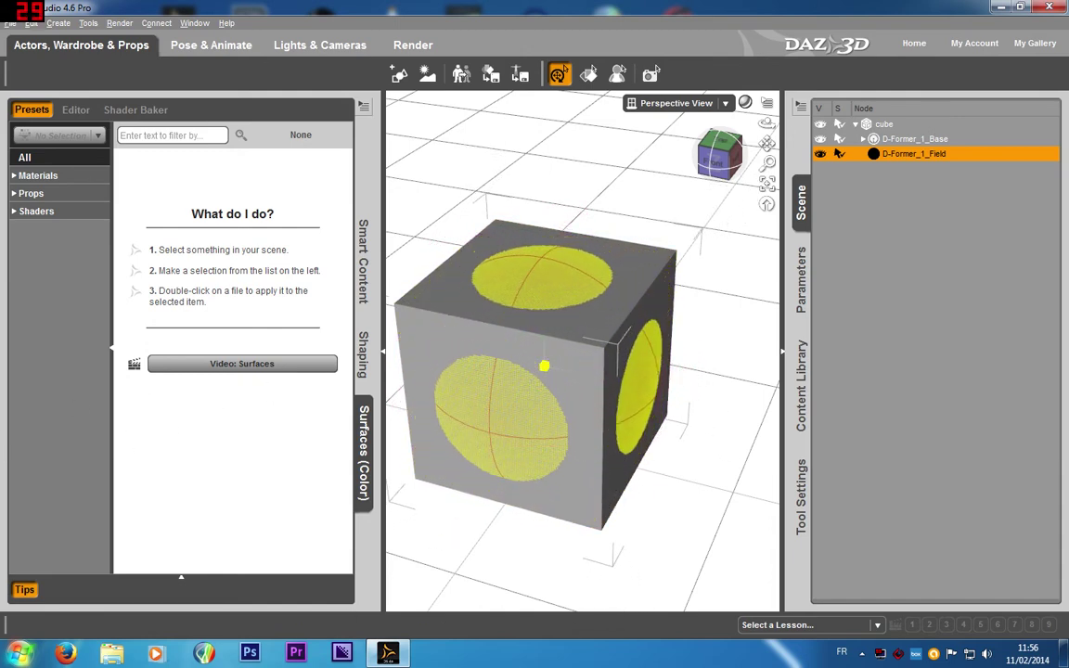
{"action": "left_click_drag", "start_coordinate": [385, 488], "coordinate": [393, 481]}
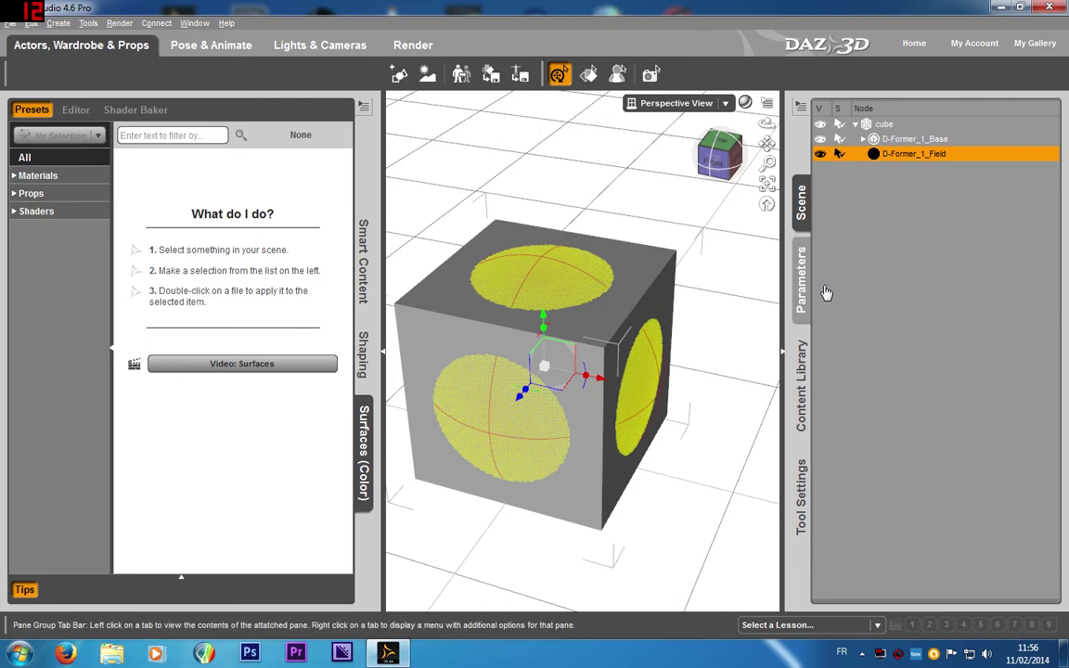
Step: Expand D-Former_1_Base, compare the field with the D-Former beneath the base, and select D-Former_1
{"action": "left_click", "coordinate": [802, 282]}
{"action": "left_click", "coordinate": [802, 202]}
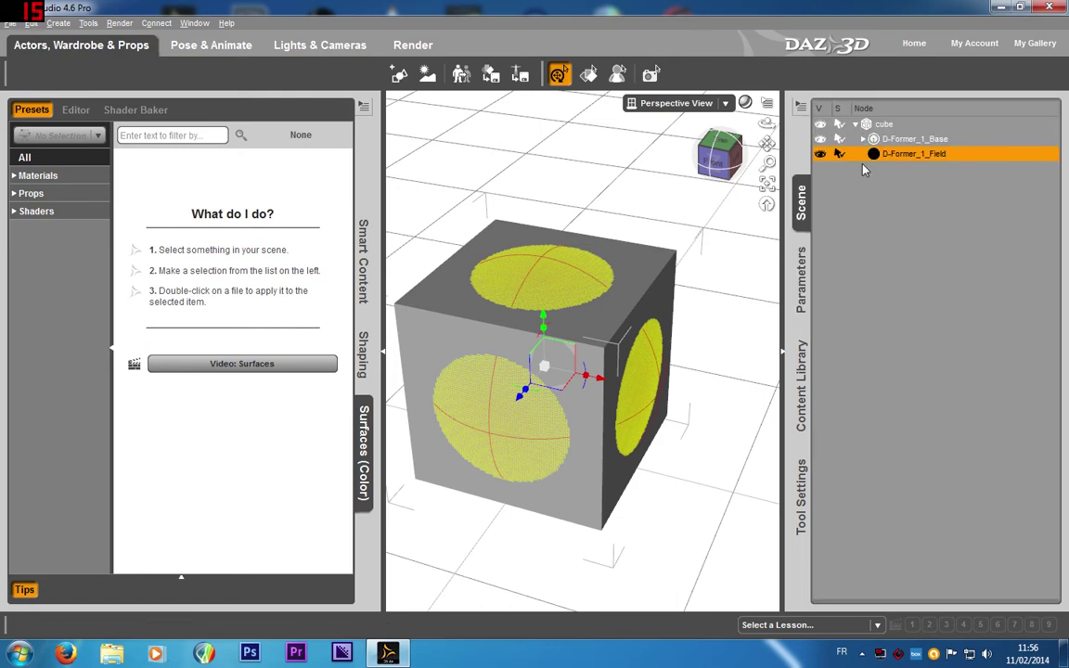
{"action": "left_click", "coordinate": [863, 139]}
{"action": "left_click", "coordinate": [902, 154]}
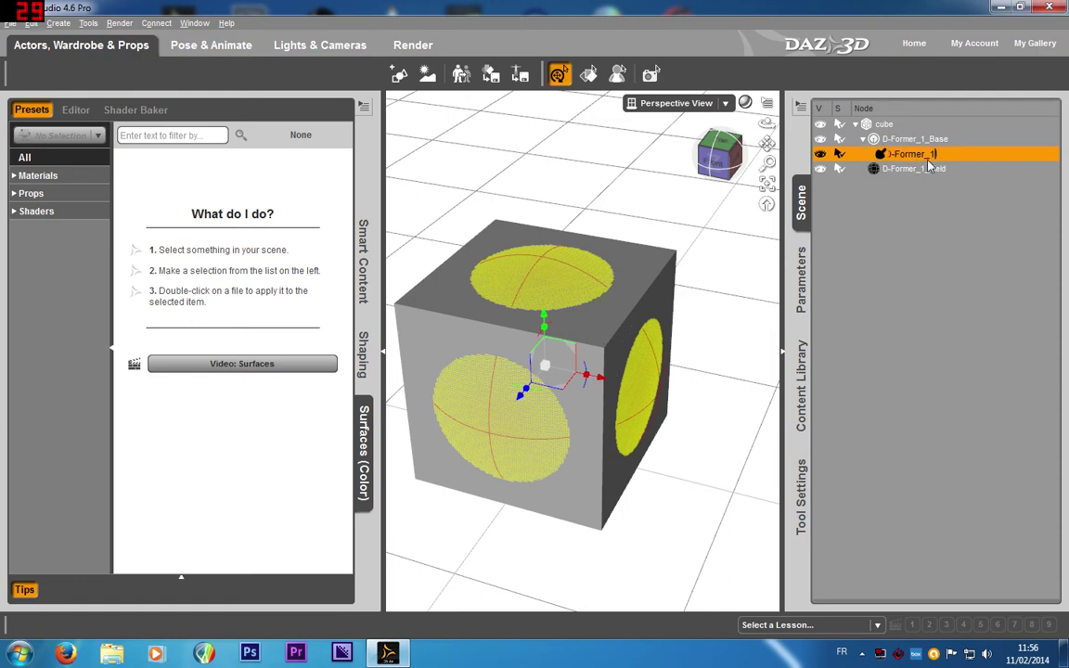
{"action": "left_click", "coordinate": [942, 170]}
{"action": "left_click", "coordinate": [897, 155]}
{"action": "left_click", "coordinate": [938, 169]}
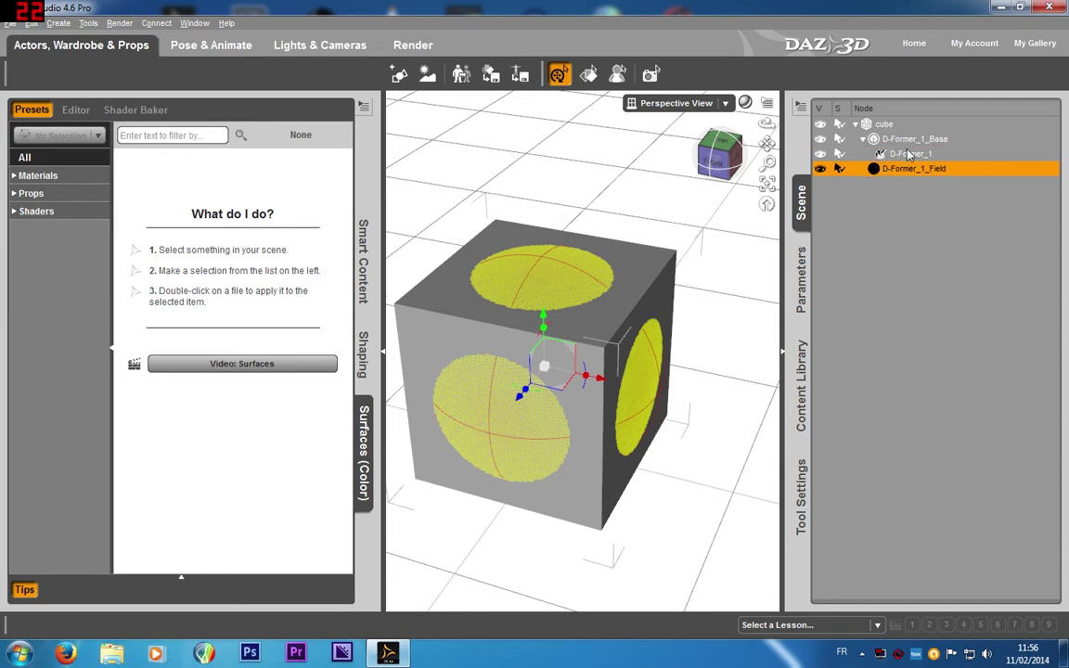
{"action": "left_click", "coordinate": [900, 155]}
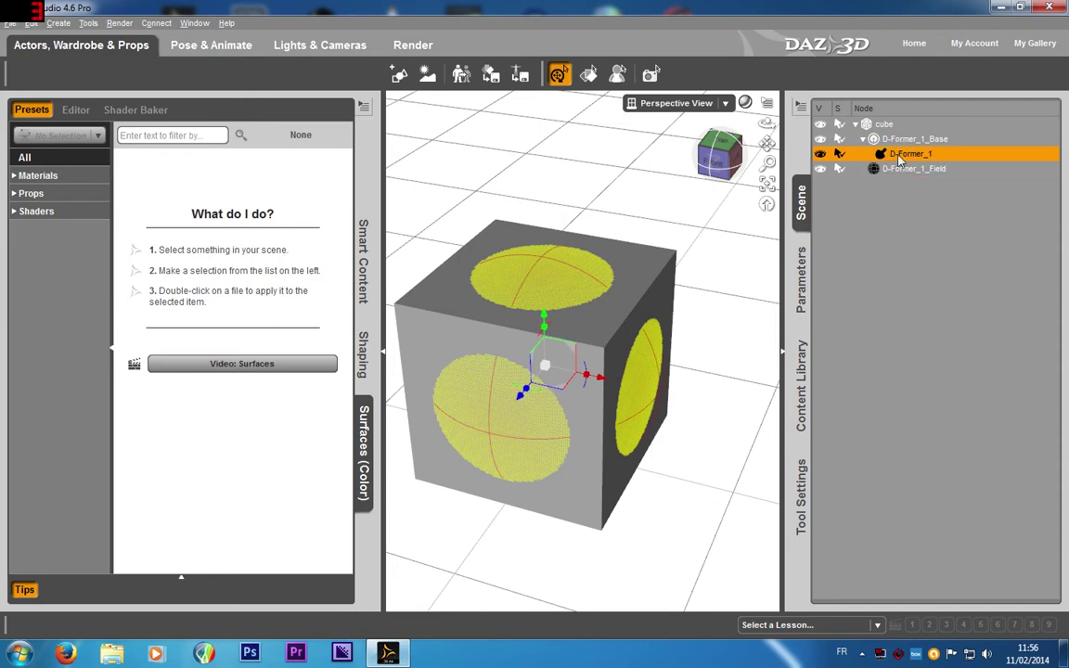
Step: Scale D-Former_1 uniformly to 1291.3% to push the field areas outward from the cube's faces
{"action": "left_click", "coordinate": [800, 289]}
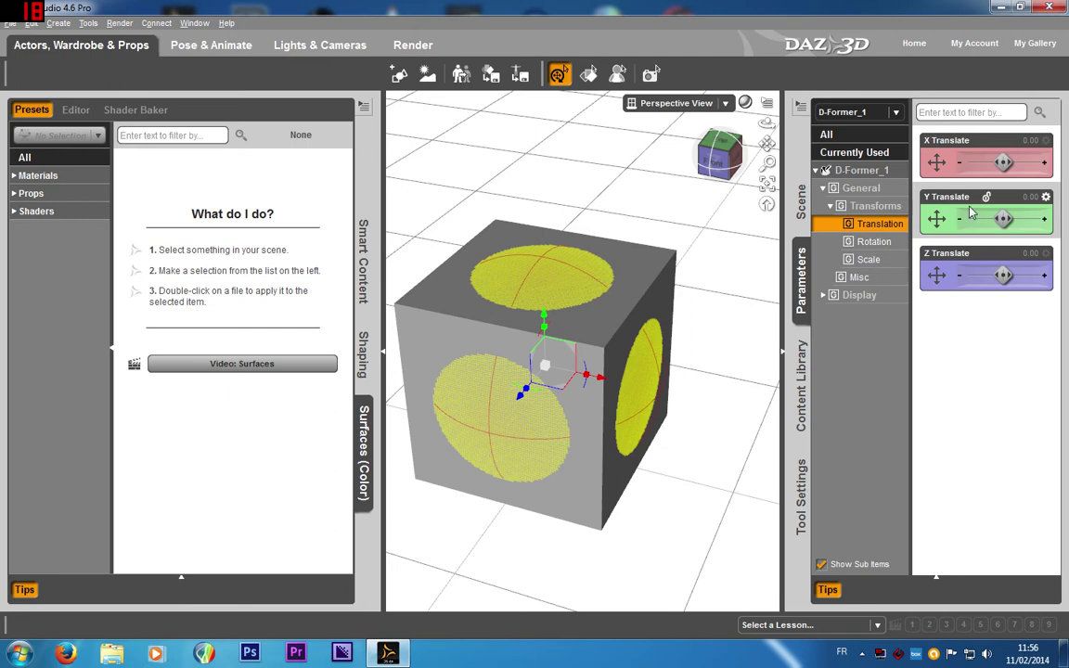
{"action": "mouse_move", "coordinate": [1004, 163]}
{"action": "left_mouse_down"}
{"action": "mouse_move", "coordinate": [1049, 163]}
{"action": "mouse_move", "coordinate": [1002, 165]}
{"action": "left_mouse_up"}
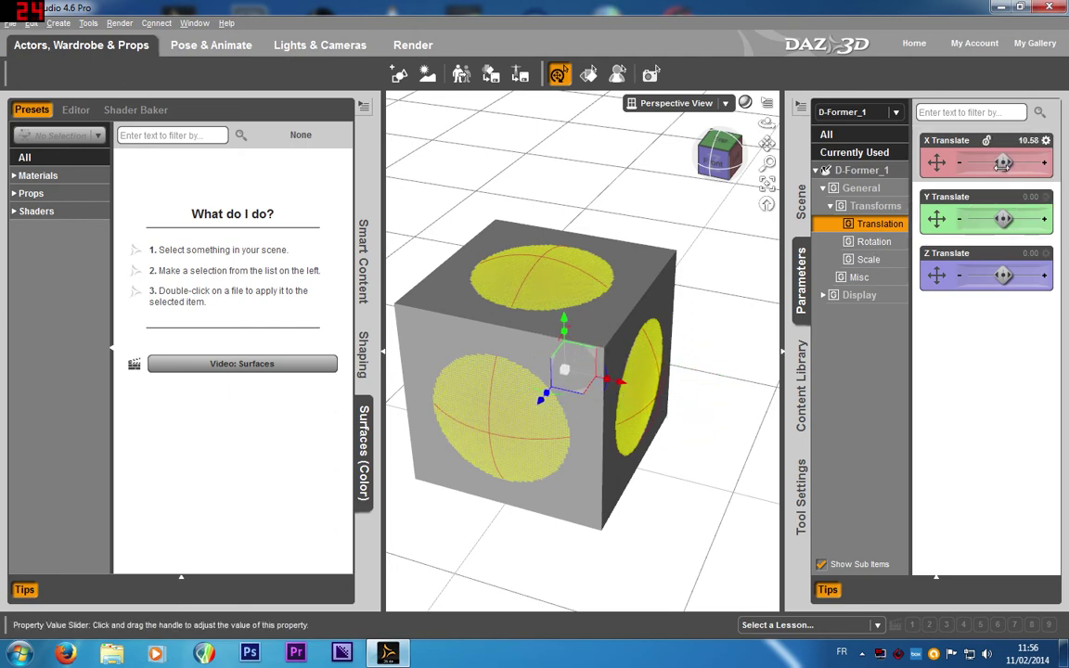
{"action": "key", "text": "ctrl+z"}
{"action": "left_click", "coordinate": [873, 241]}
{"action": "left_click", "coordinate": [871, 259]}
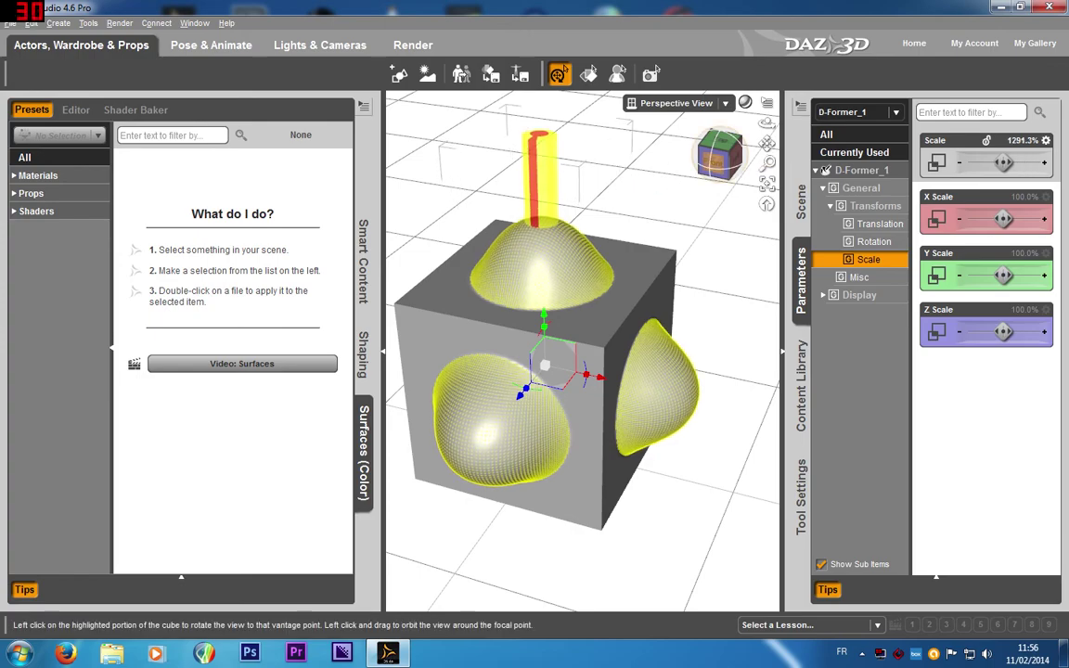
Step: Select the cube and examine the rounded bulges on its faces from several angles and distances
{"action": "mouse_move", "coordinate": [714, 159]}
{"action": "left_mouse_down"}
{"action": "mouse_move", "coordinate": [713, 150]}
{"action": "mouse_move", "coordinate": [722, 164]}
{"action": "left_mouse_up"}
{"action": "left_click", "coordinate": [802, 202]}
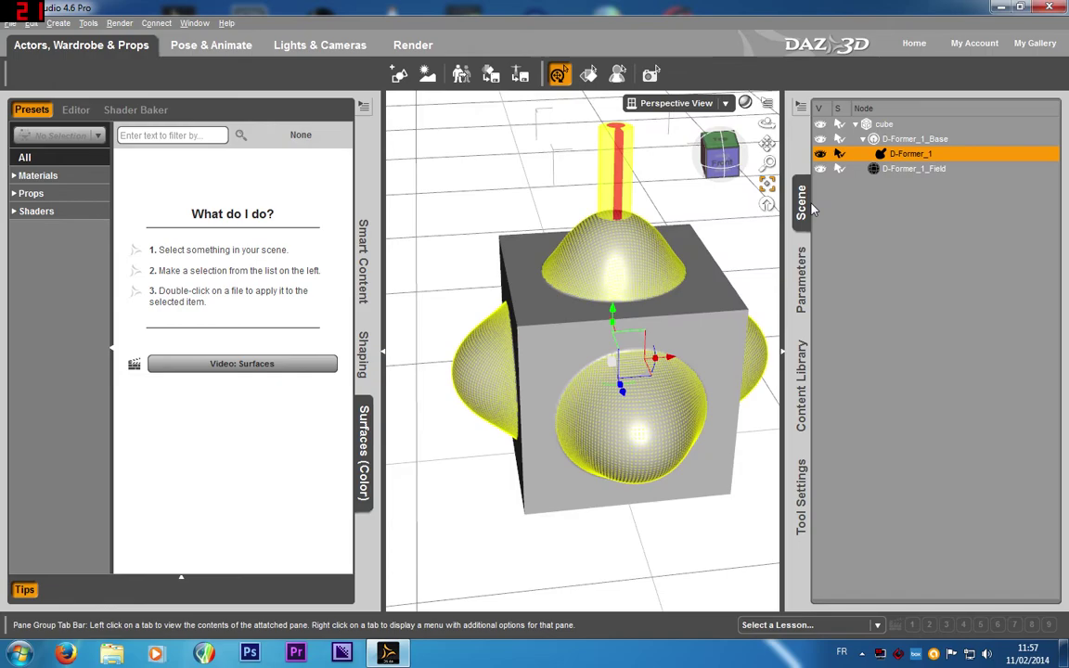
{"action": "left_click", "coordinate": [884, 124]}
{"action": "left_click_drag", "start_coordinate": [723, 152], "coordinate": [711, 157]}
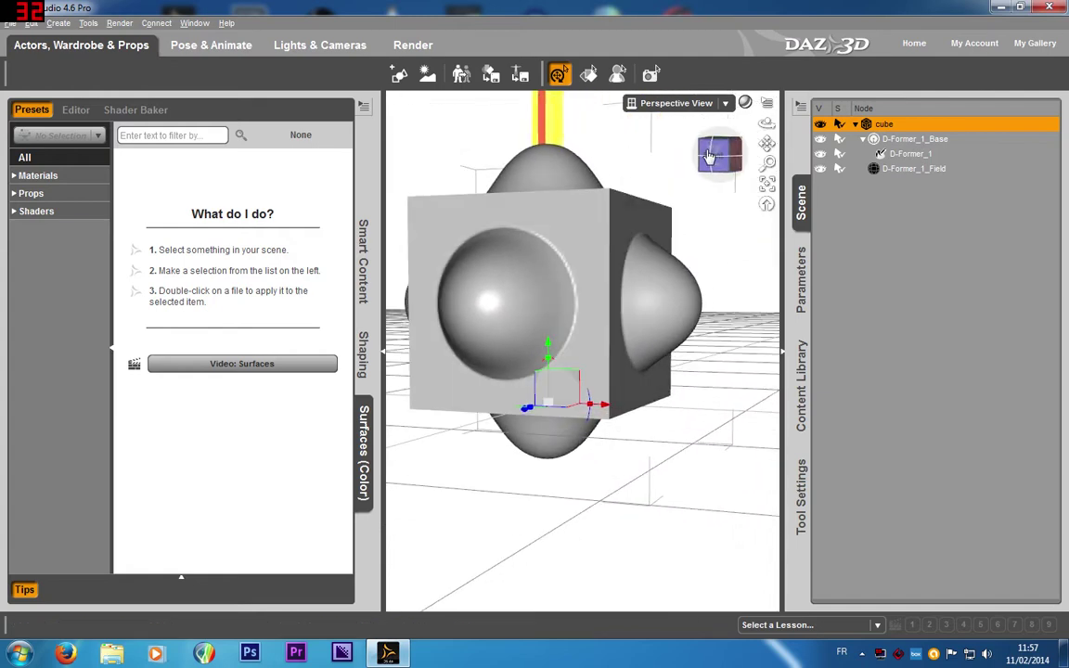
{"action": "scroll", "coordinate": [549, 251], "scroll_direction": "up", "scroll_amount": 3}
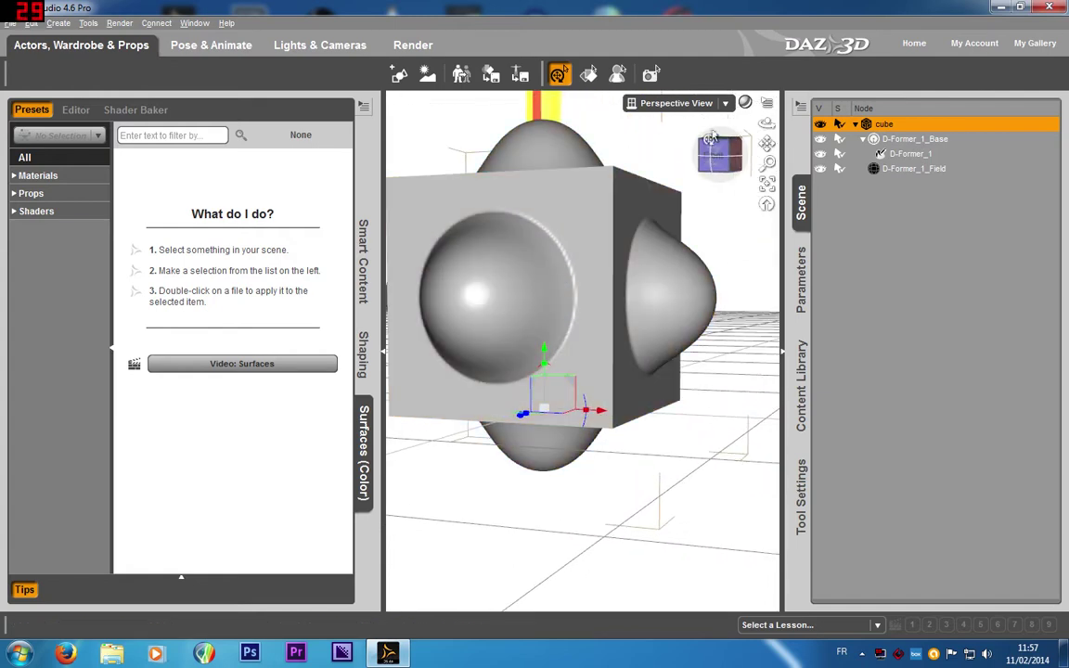
{"action": "left_click_drag", "start_coordinate": [721, 154], "coordinate": [772, 181]}
{"action": "scroll", "coordinate": [686, 271], "scroll_direction": "down", "scroll_amount": 3}
{"action": "left_click", "coordinate": [730, 173]}
{"action": "scroll", "coordinate": [652, 290], "scroll_direction": "up", "scroll_amount": 2}
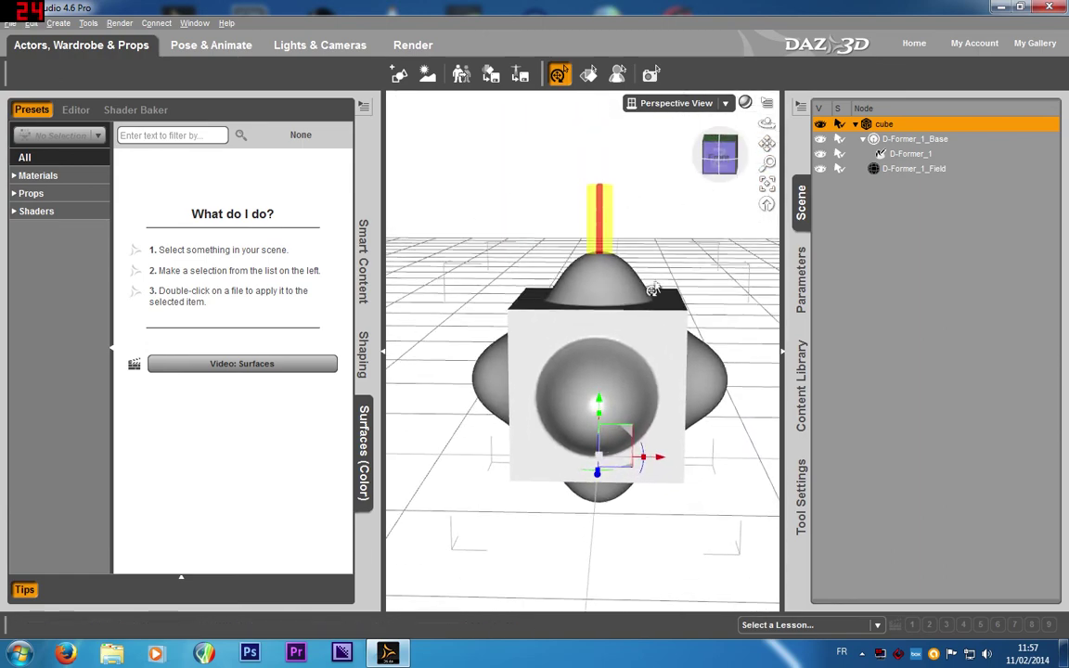
{"action": "left_click", "coordinate": [716, 148]}
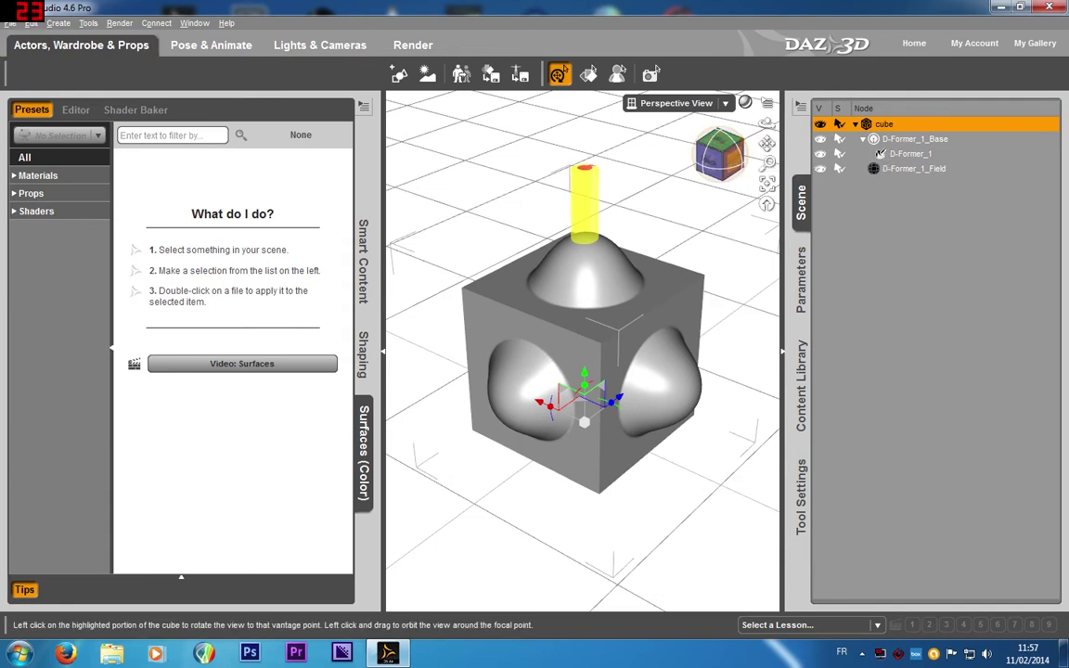
{"action": "left_click_drag", "start_coordinate": [719, 151], "coordinate": [665, 265]}
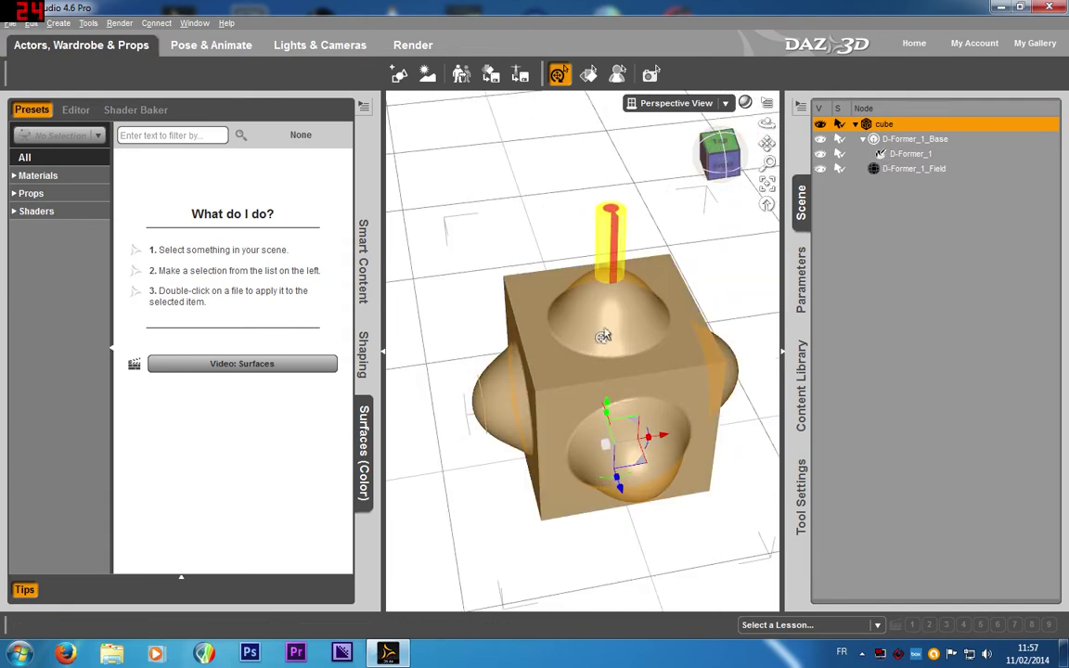
Step: Delete the deformed cube together with its D-Former, leaving the scene empty
{"action": "key", "text": "Delete"}
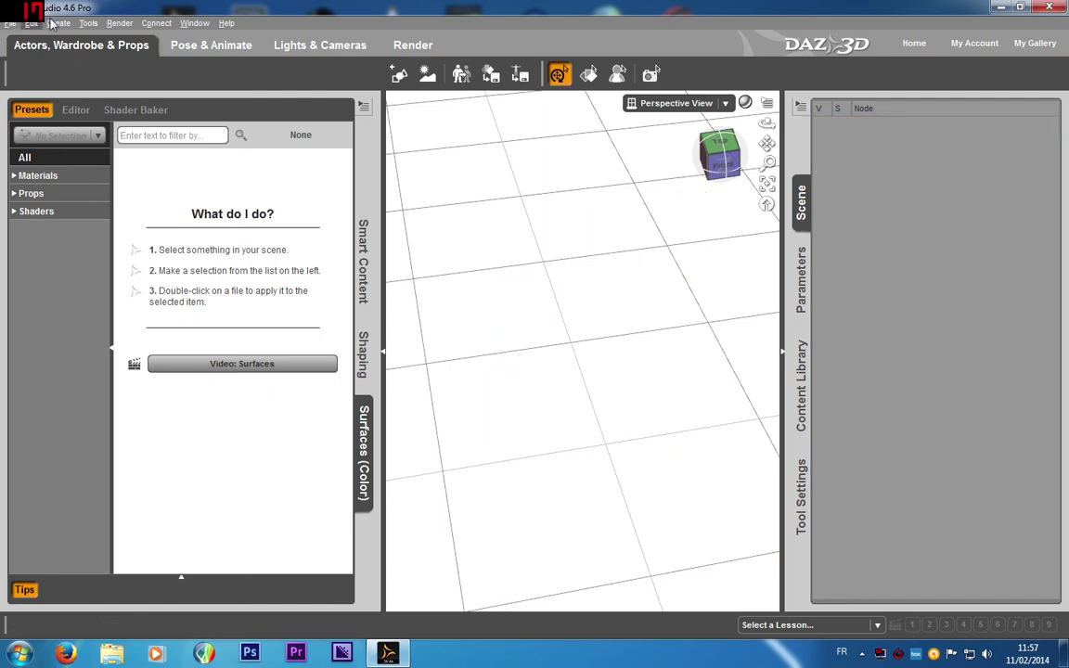
{"action": "left_click", "coordinate": [55, 24]}
{"action": "left_click", "coordinate": [687, 184]}
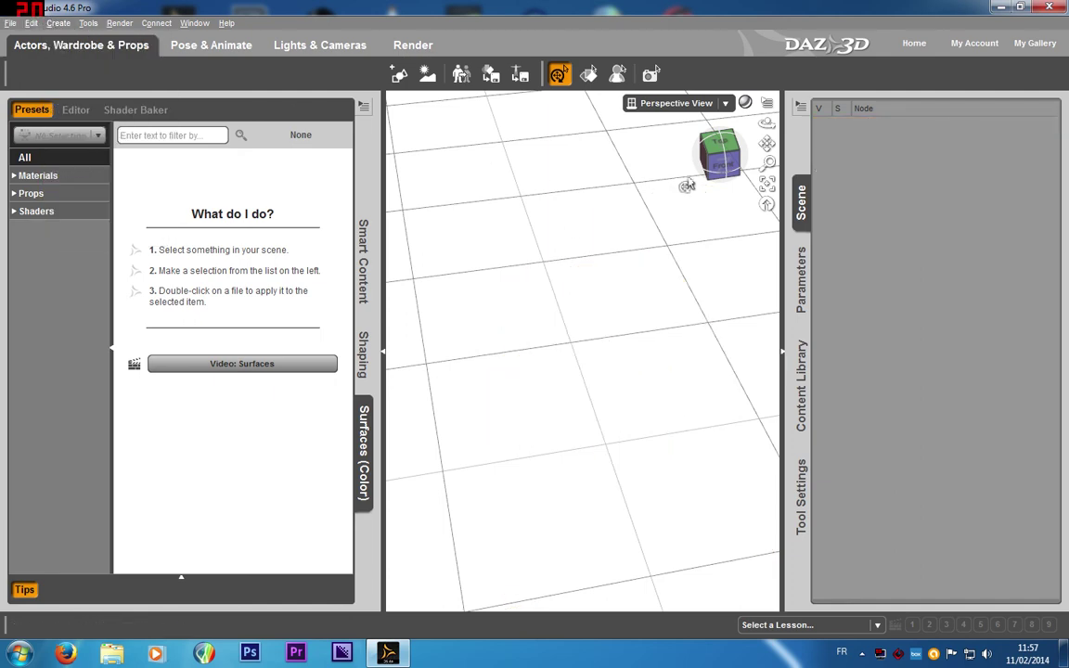
{"action": "left_click", "coordinate": [687, 185]}
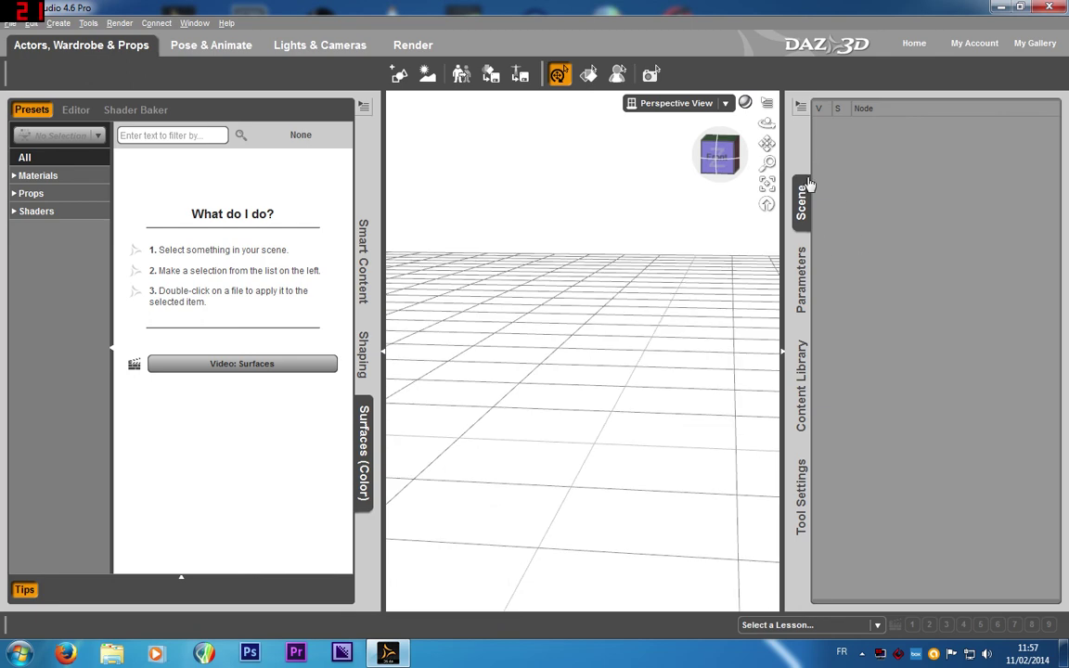
{"action": "left_click_drag", "start_coordinate": [721, 156], "coordinate": [678, 179]}
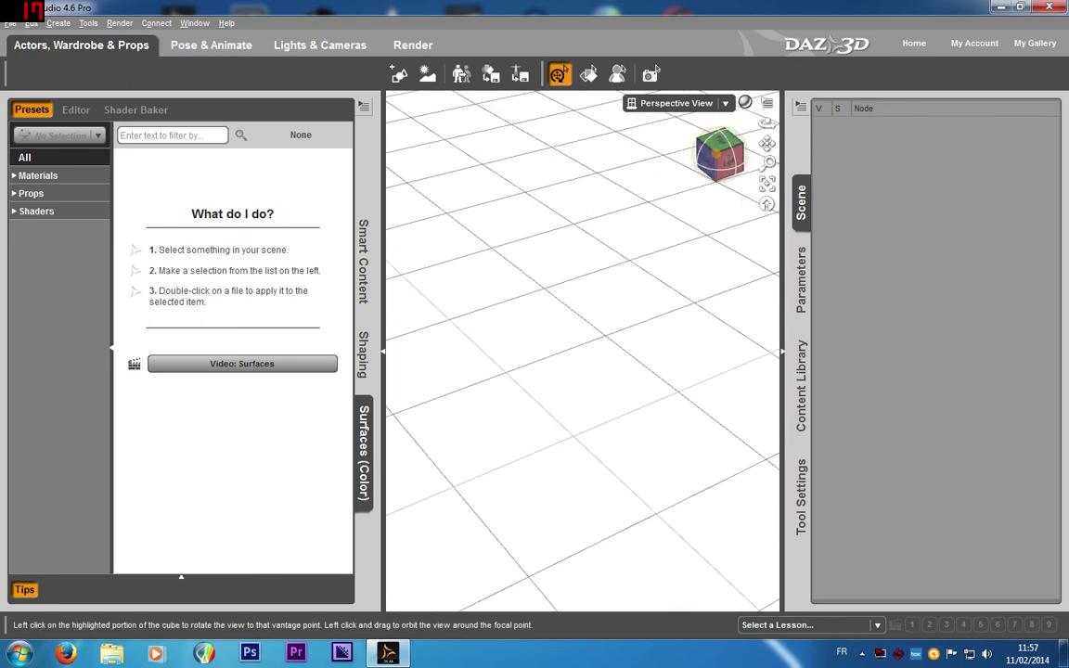
{"action": "left_click", "coordinate": [717, 159]}
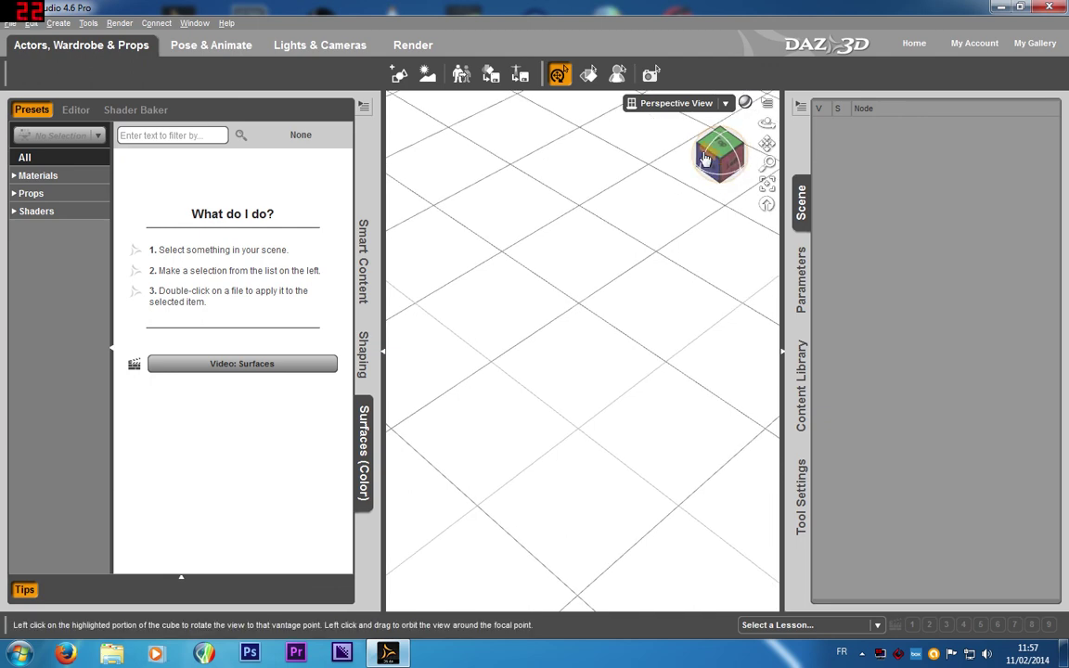